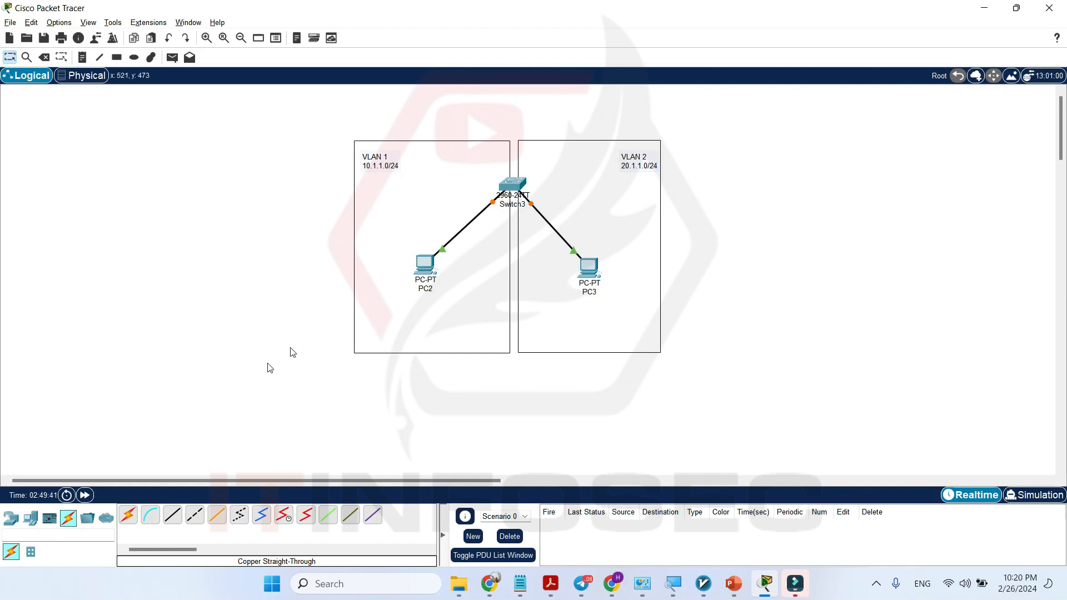
Check the port labels on the links from Switch3 to PC2 and PC3.
left_click(175, 513)
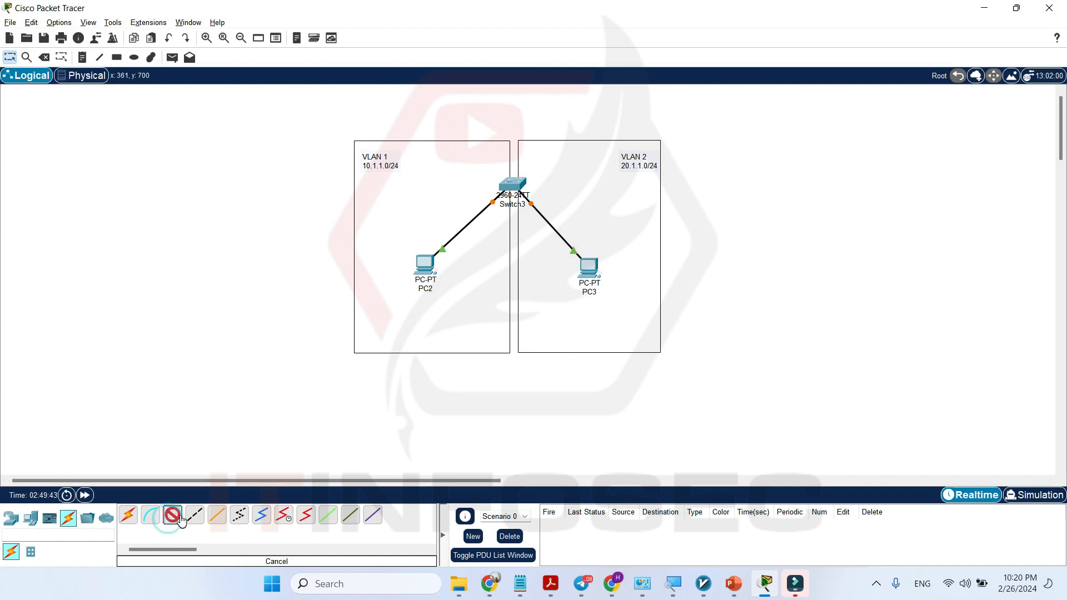
key("Escape")
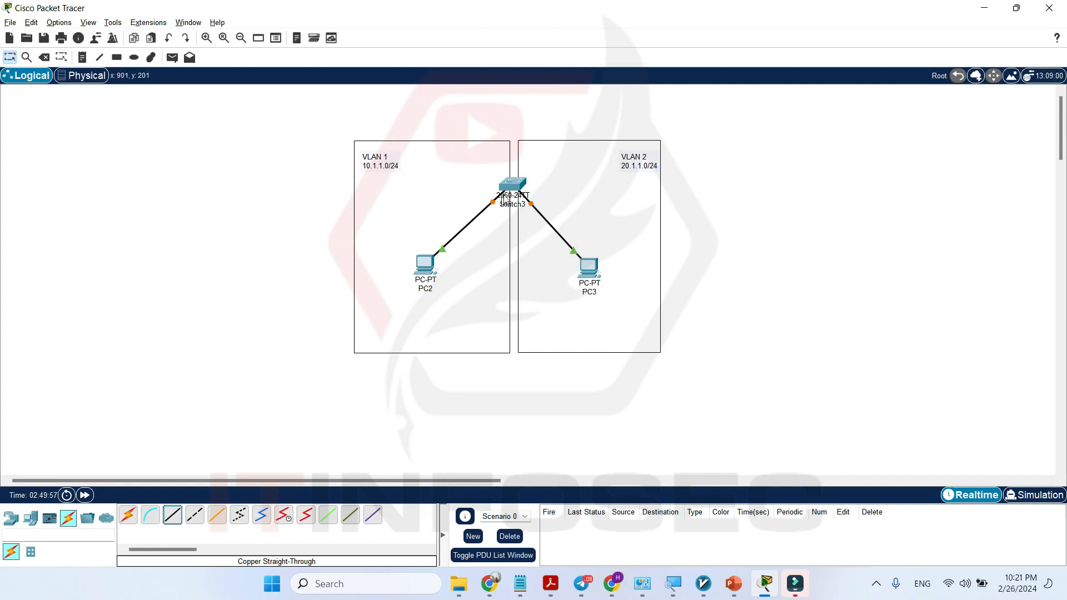
mouse_move(443, 254)
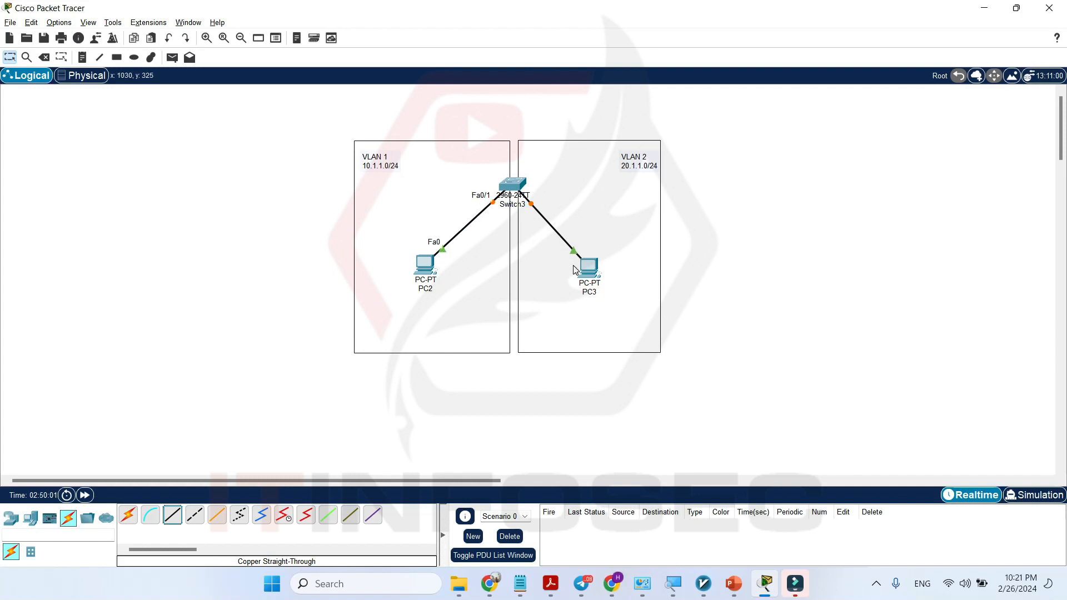
mouse_move(575, 254)
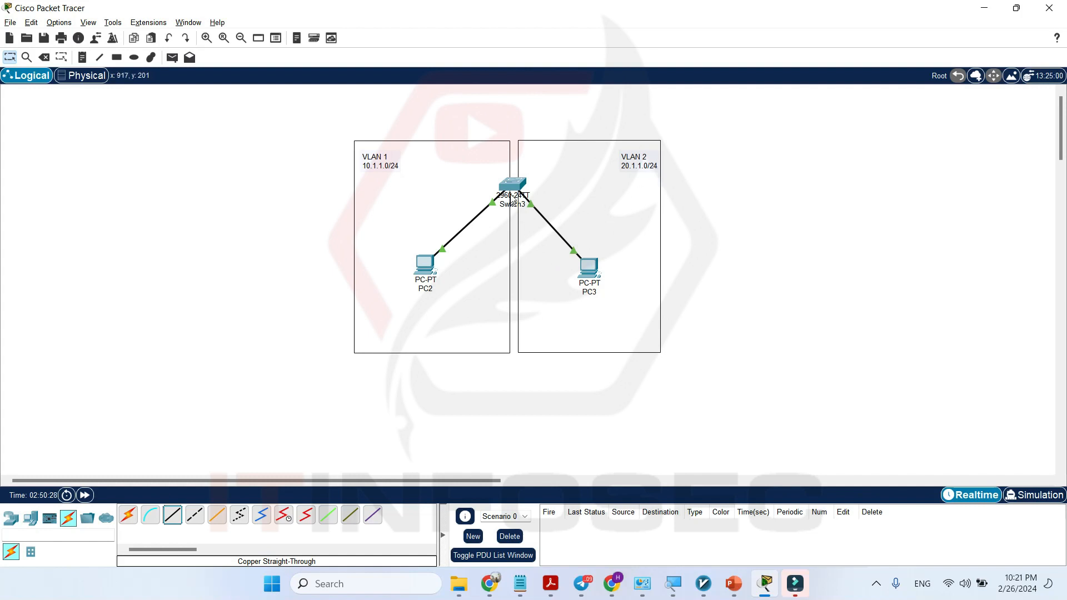
Open the command line of Switch3, widen its window and bring up the user prompt.
left_click(513, 185)
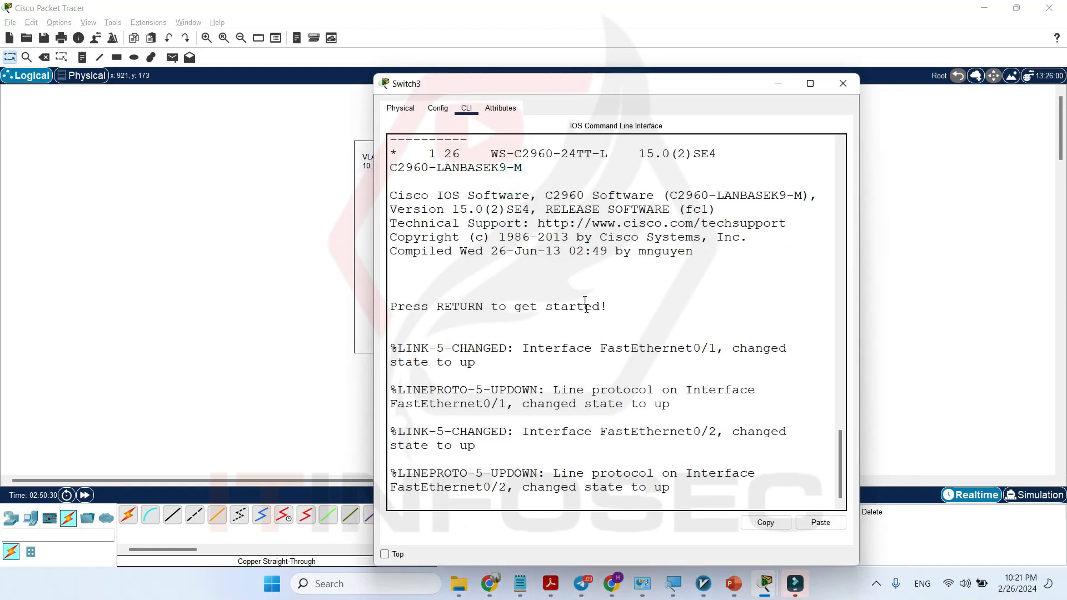
left_click_drag(373, 241, 220, 218)
left_click(461, 300)
key("Return")
key("Return")
key("Return")
key("Return")
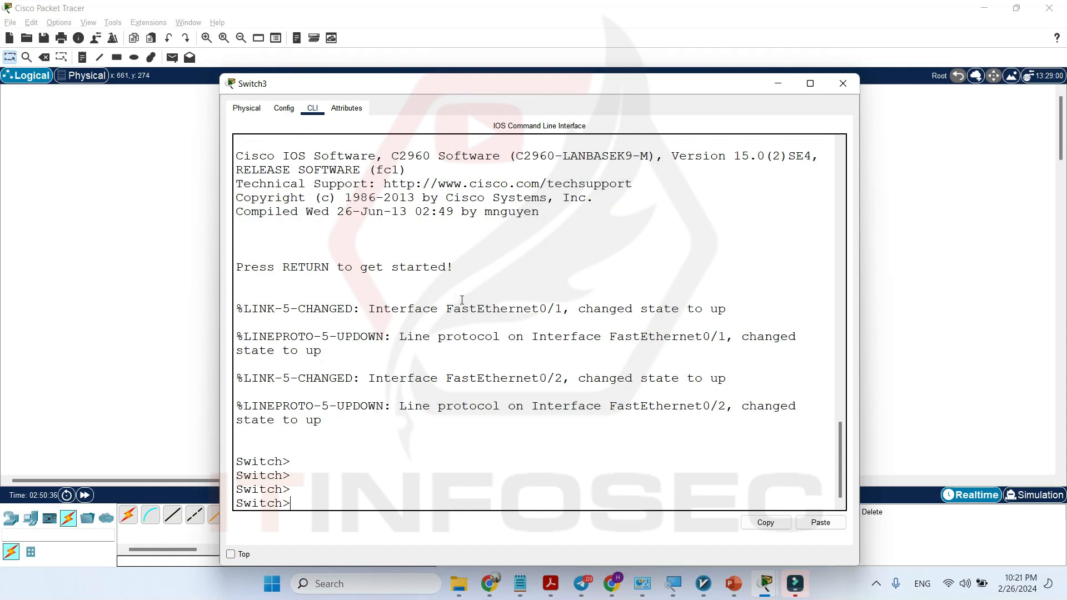
Enter privileged EXEC mode on the switch with the command ena.
type("ena")
key("Return")
key("Return")
key("Return")
key("Return")
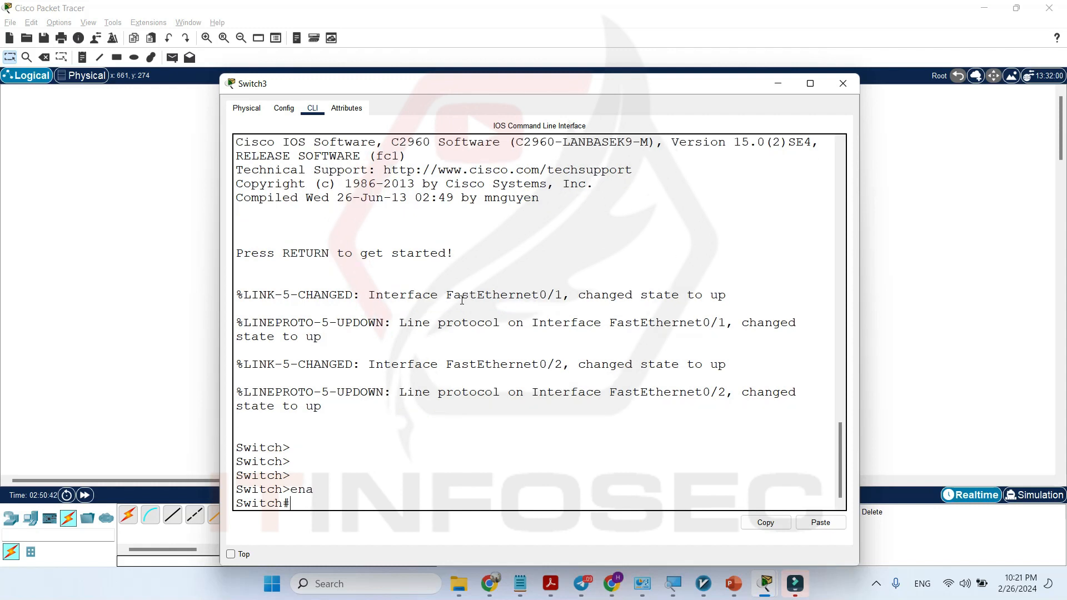
Display the VLAN table with sh vlan brief and widen the window so its rows do not wrap.
type("sh")
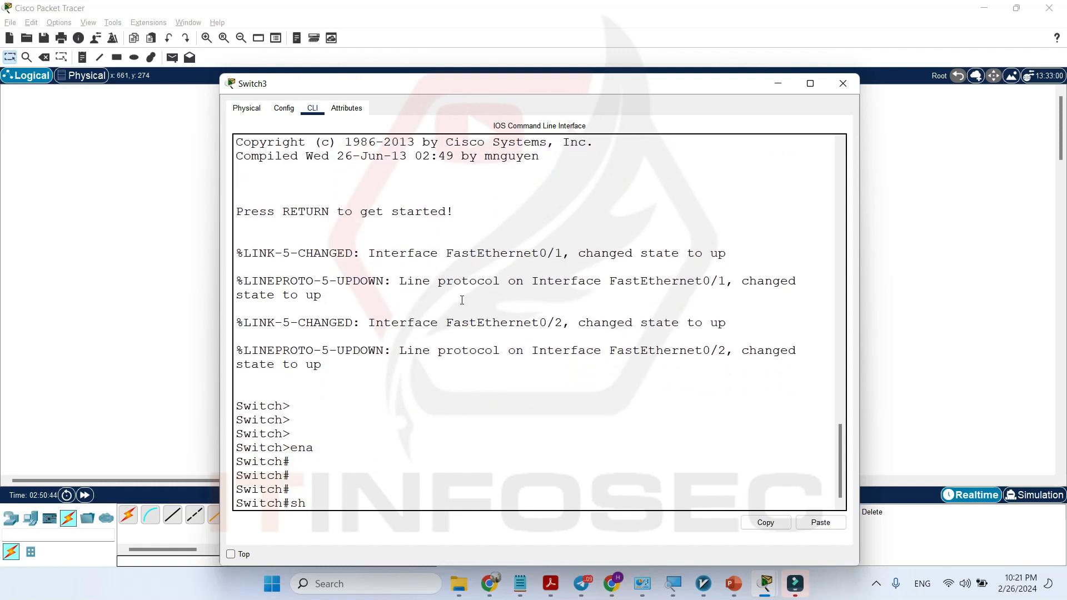
type(" vlan bries")
key("BackSpace")
type("f")
key("Return")
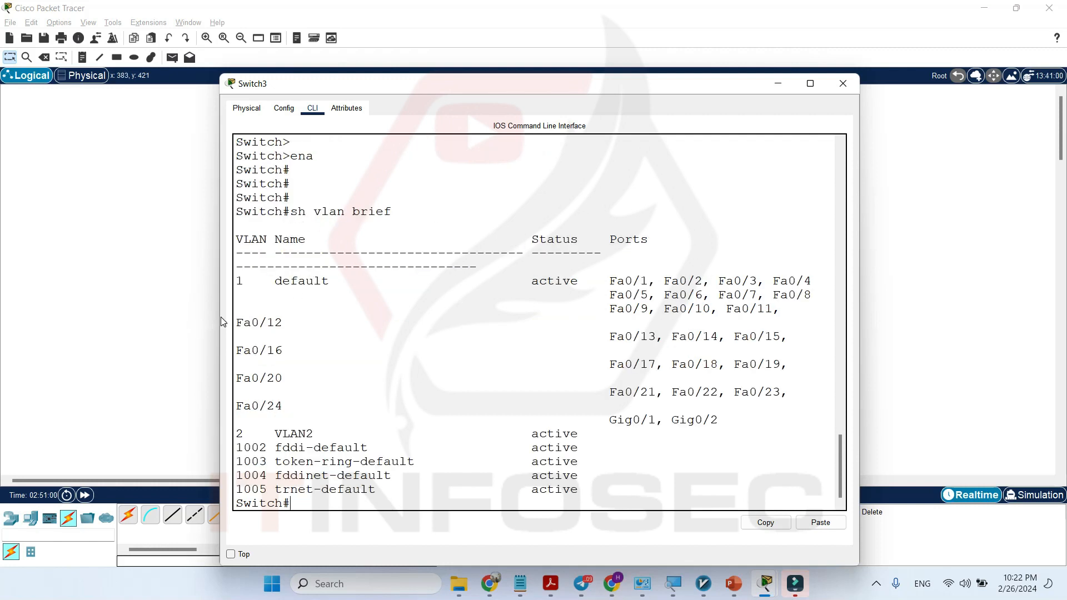
left_click_drag(220, 316, 99, 298)
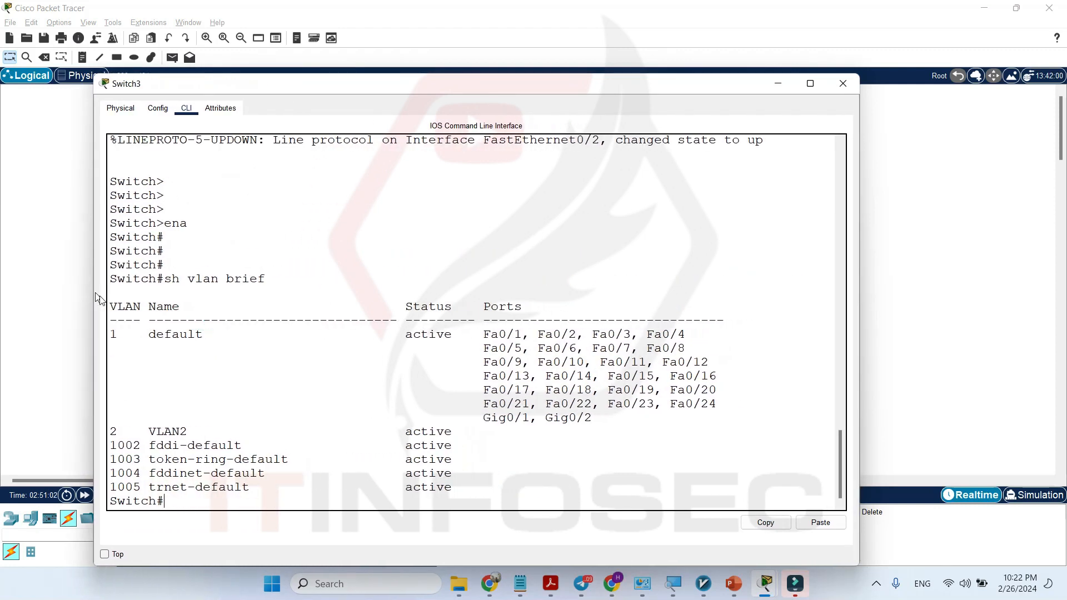
Examine the VLAN table's default and VLAN2 entries and the ports assigned to each.
left_click_drag(483, 334, 622, 403)
left_click(485, 350)
left_click_drag(112, 334, 204, 336)
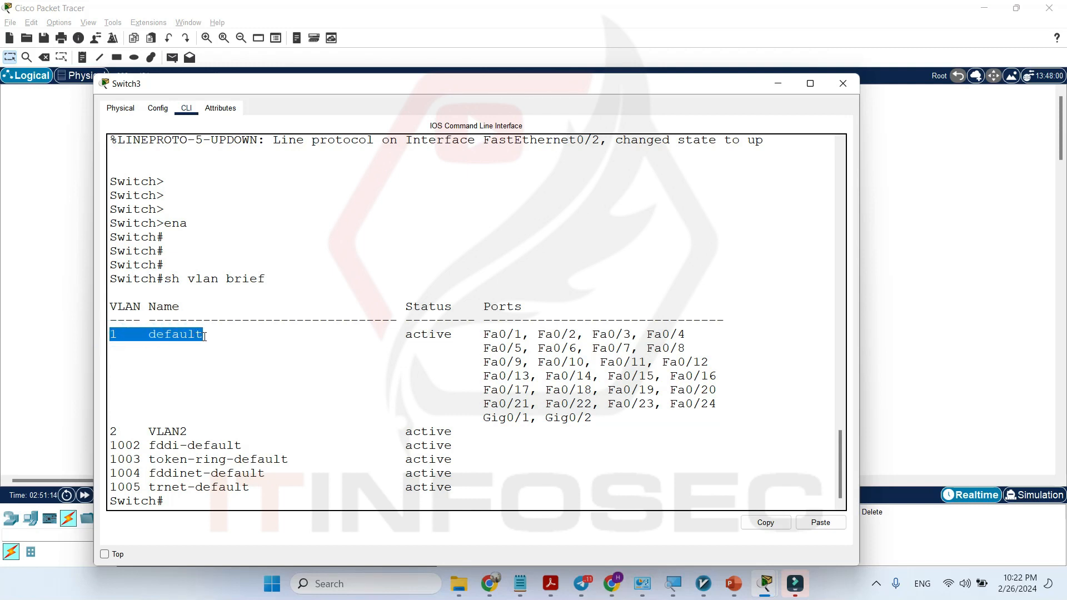
double_click(174, 336)
double_click(121, 333)
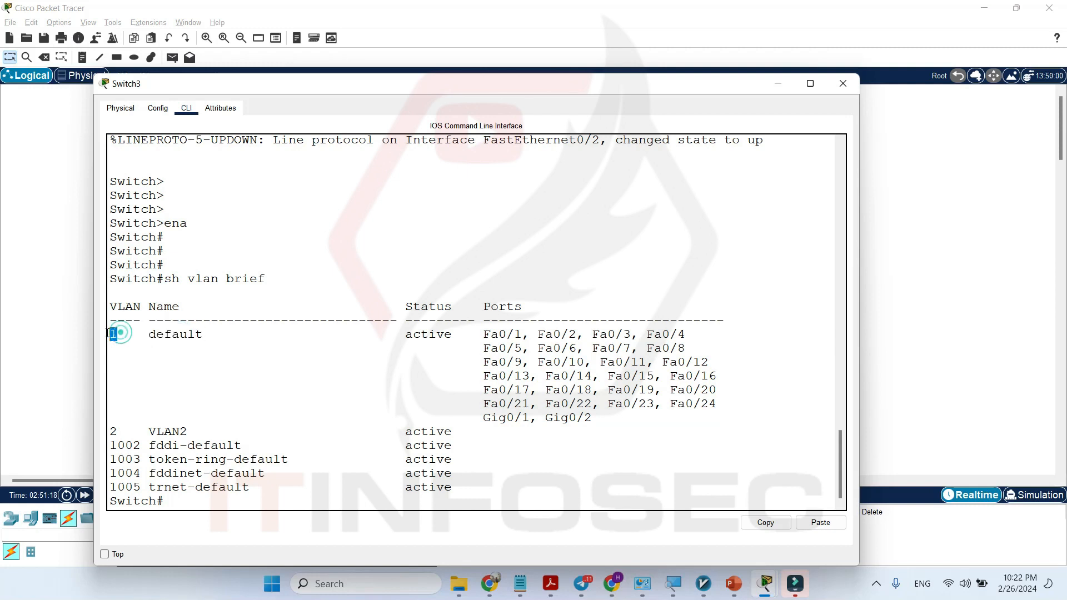
double_click(160, 334)
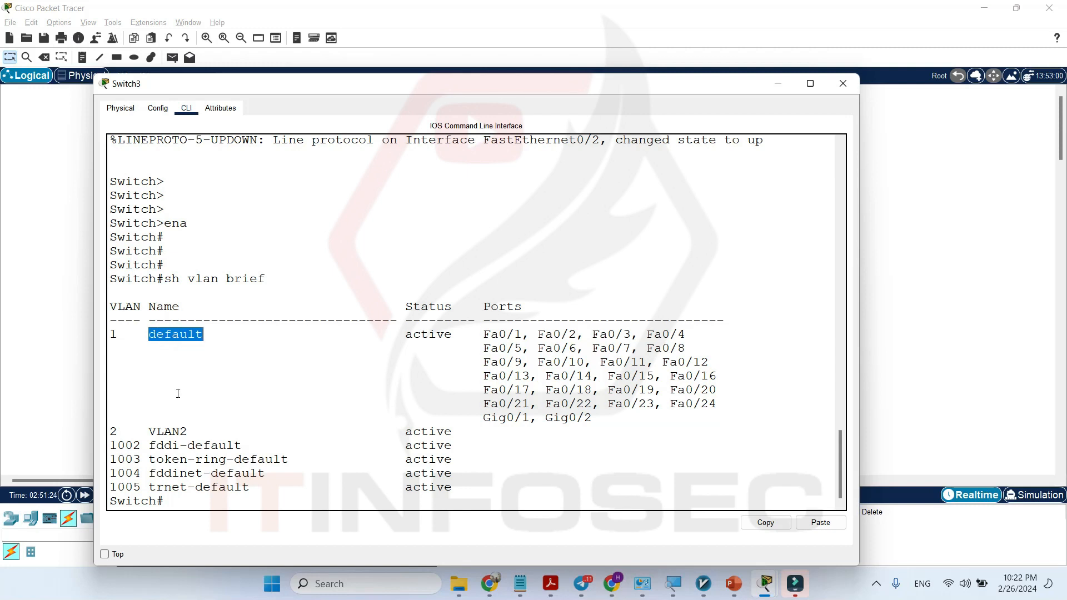
double_click(173, 431)
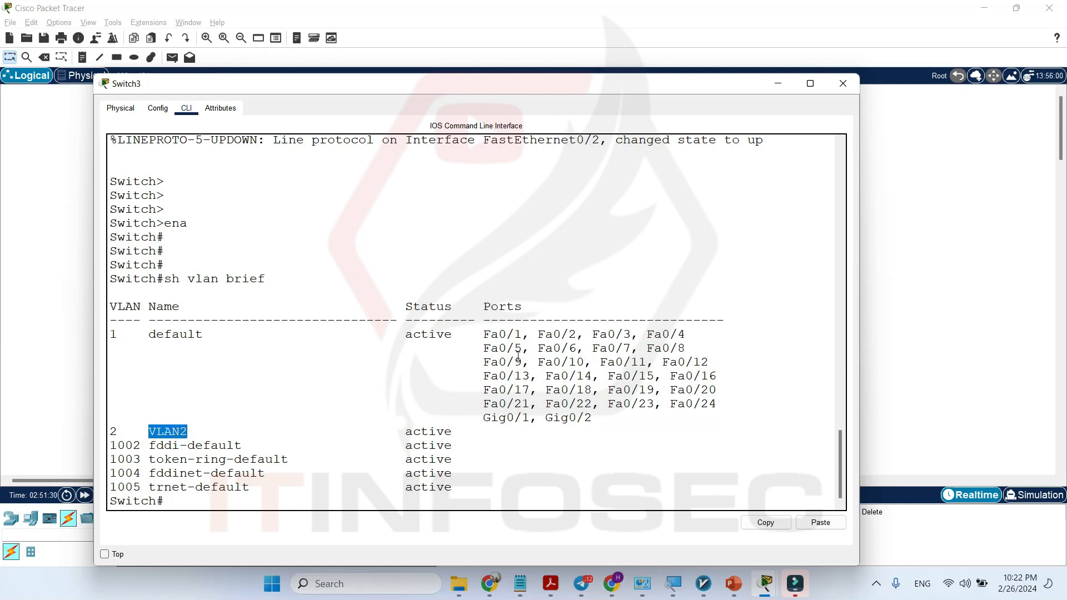
left_click_drag(593, 418, 483, 335)
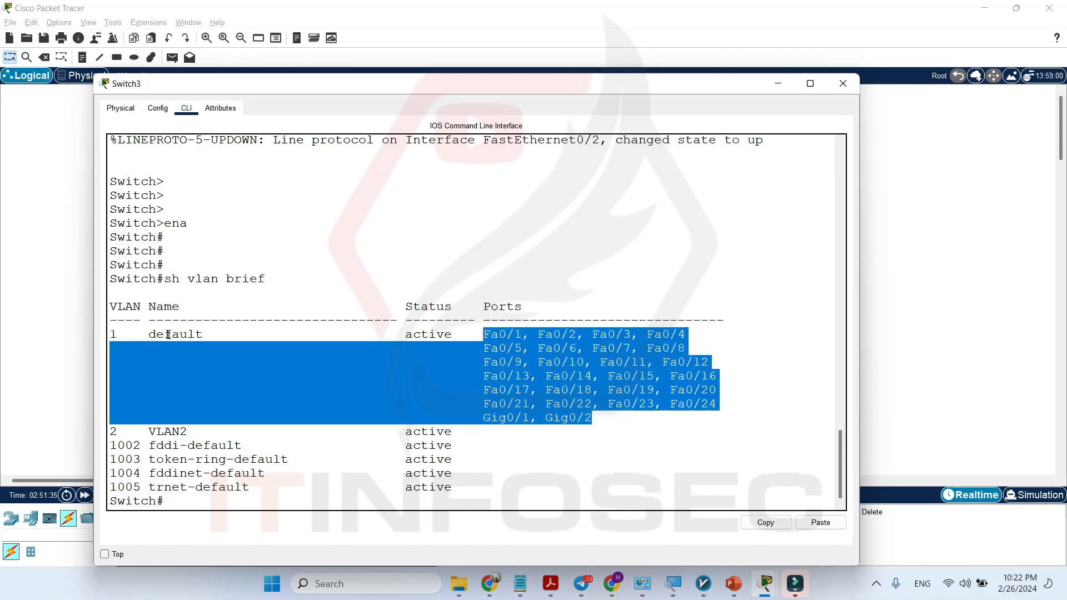
double_click(206, 336)
triple_click(110, 336)
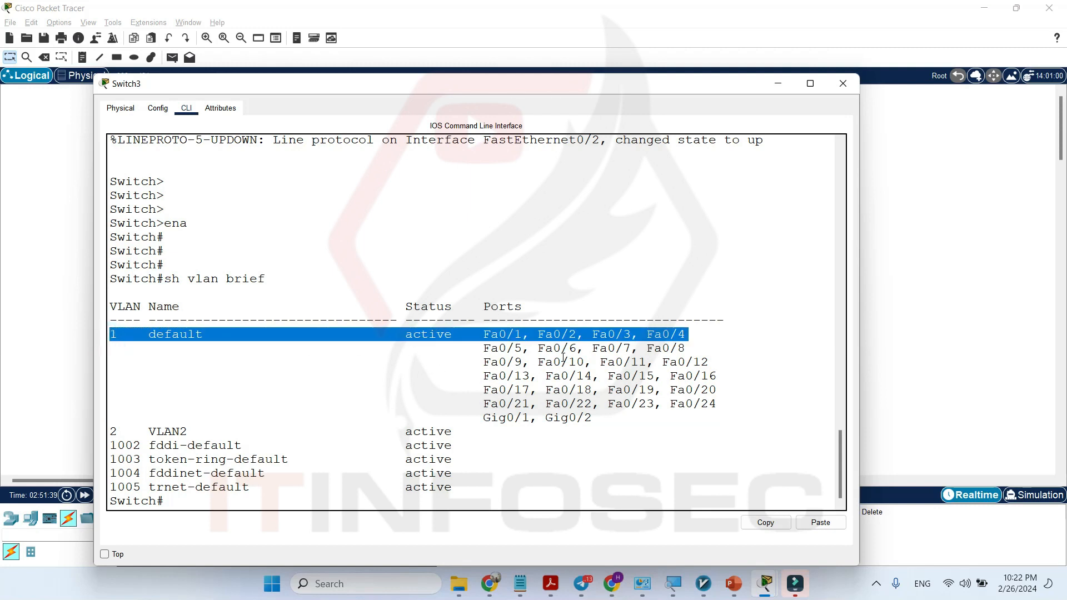
mouse_move(564, 347)
left_mouse_down()
mouse_move(548, 349)
mouse_move(578, 349)
left_mouse_up()
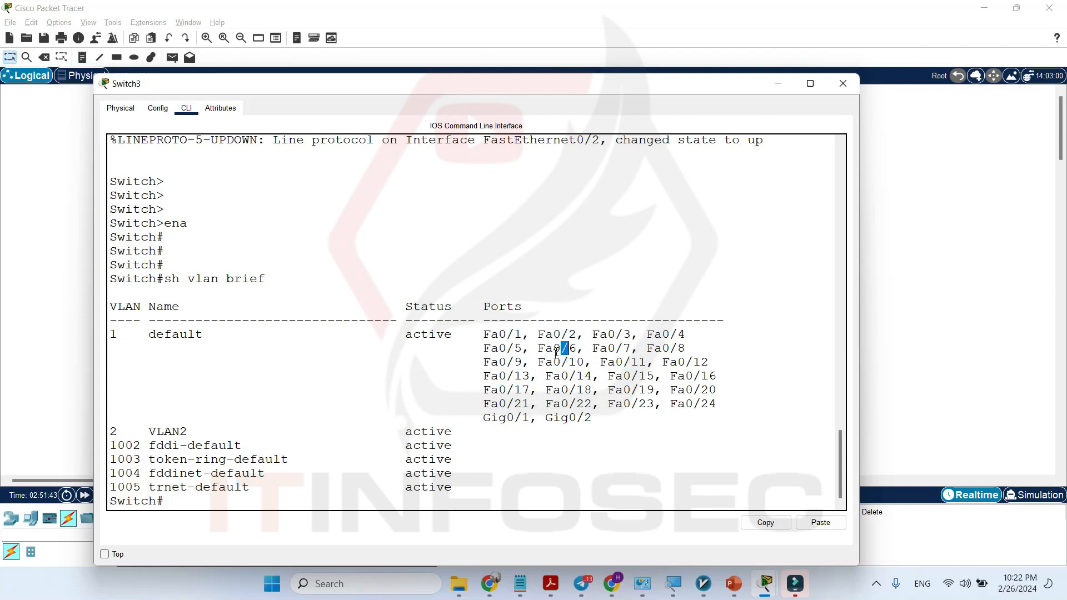
Return to the switch prompt and enter global configuration mode with conf t.
left_click(204, 503)
key("Return")
key("Return")
key("Return")
key("Return")
type("c")
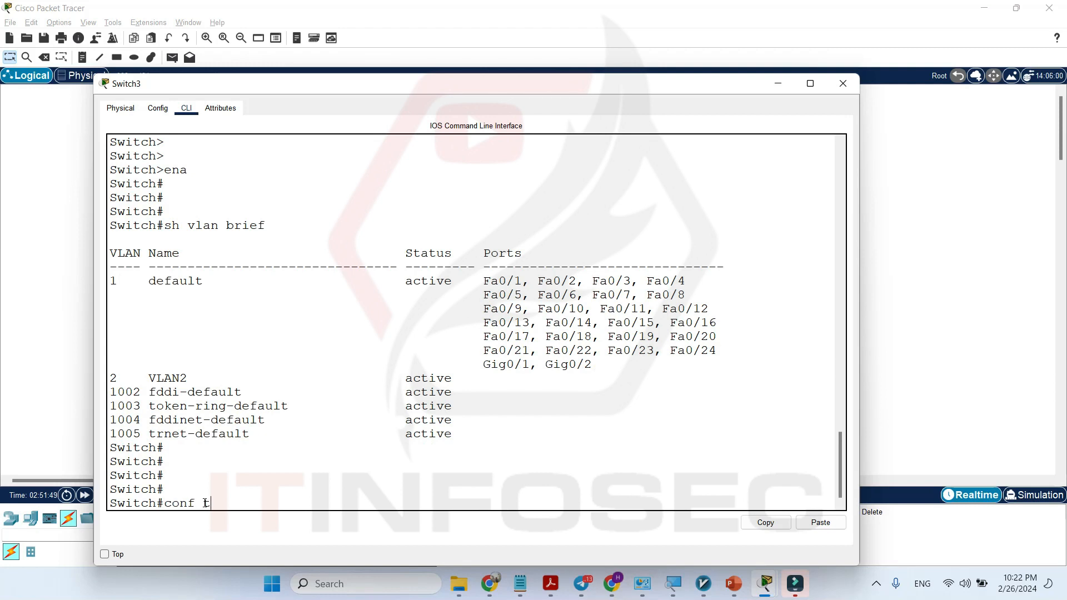
type("onf t")
key("Return")
key("Return")
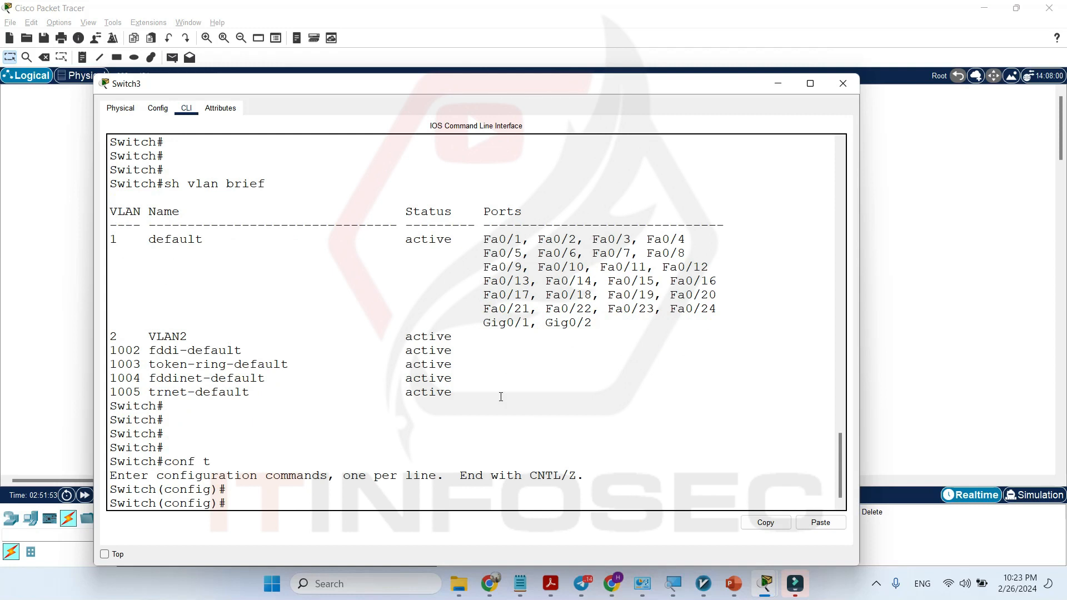
Open the configuration of VLAN 2 with the command vlan 2.
type("vlan 2")
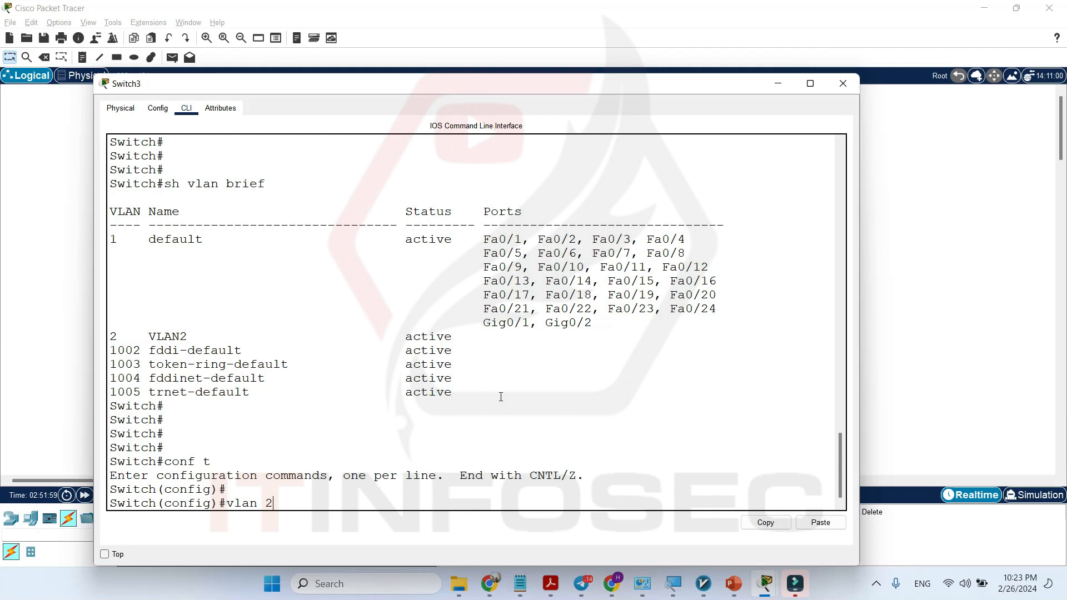
key("Return")
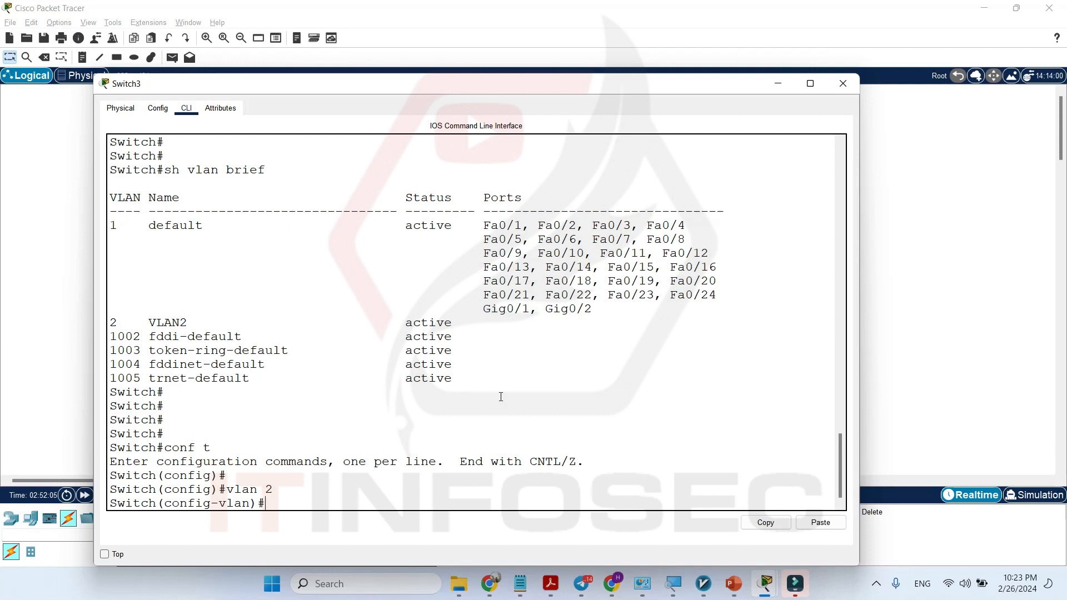
Try to name the VLAN with the command name VLAN 2.
type("name VLAN 2")
key("Return")
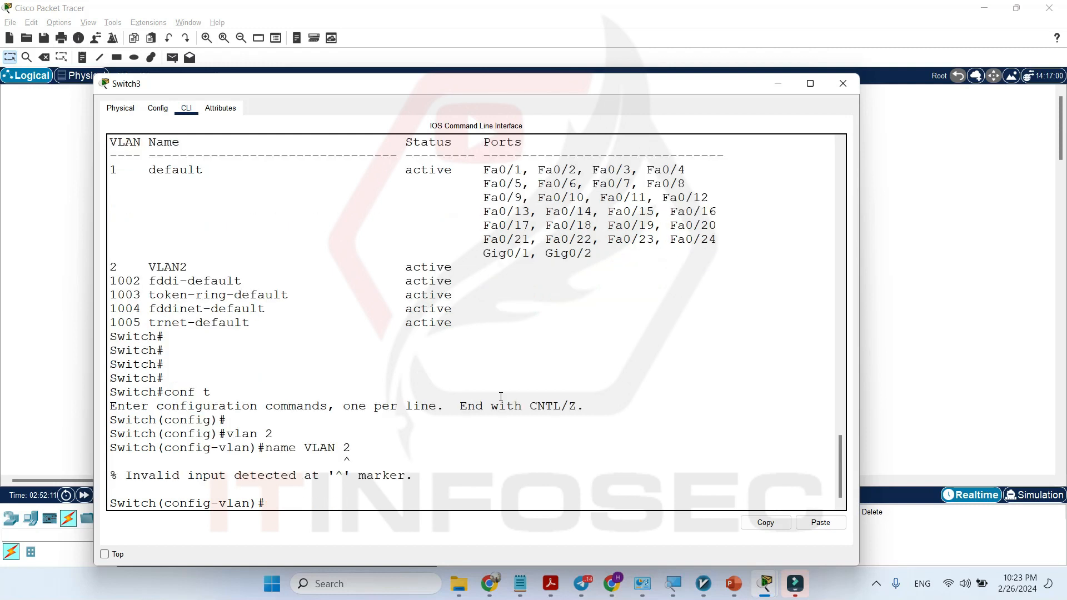
Reissue the naming command with an underscore instead of the space, as name VLAN_2.
key("Up")
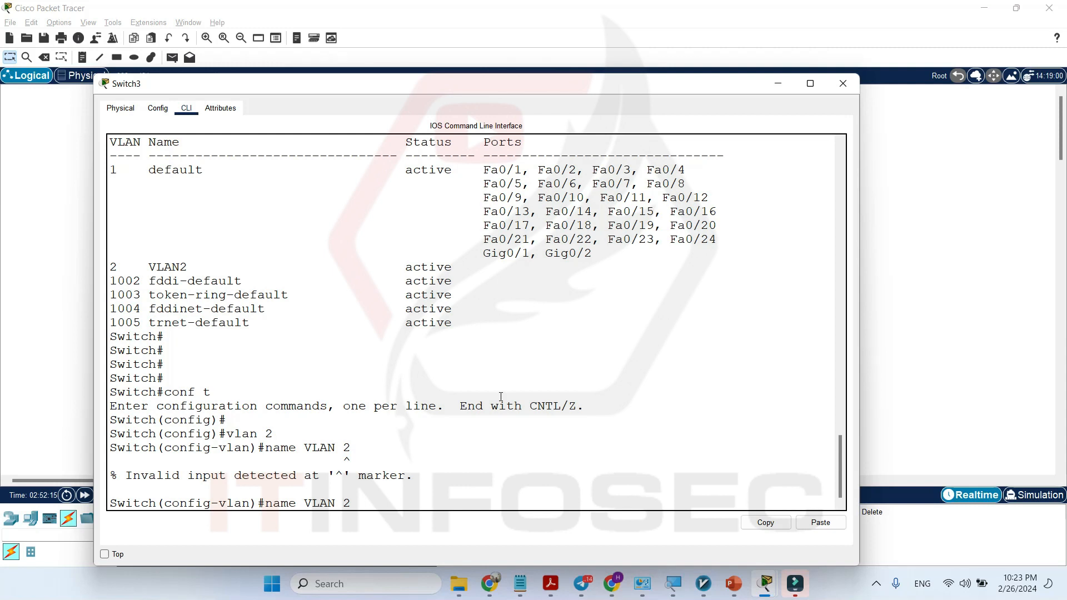
key("Left")
key("BackSpace")
type("_")
key("Return")
Leave configuration mode with end and check the VLAN 2 entry using sh vlan bri.
key("Return")
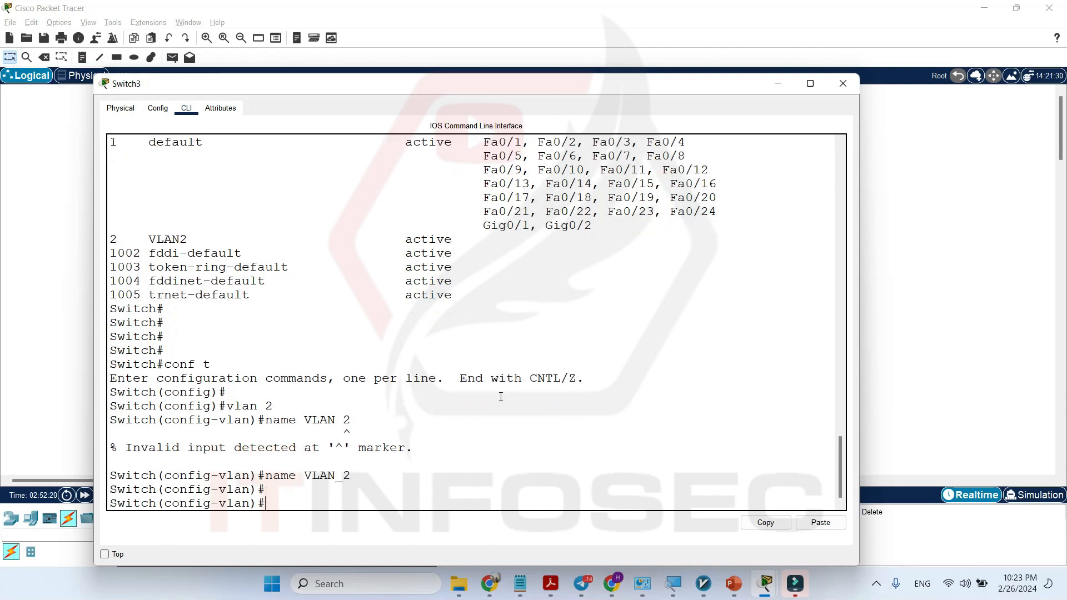
type("end")
key("Return")
key("Return")
key("Return")
key("Return")
type("sh vlan bri")
key("Return")
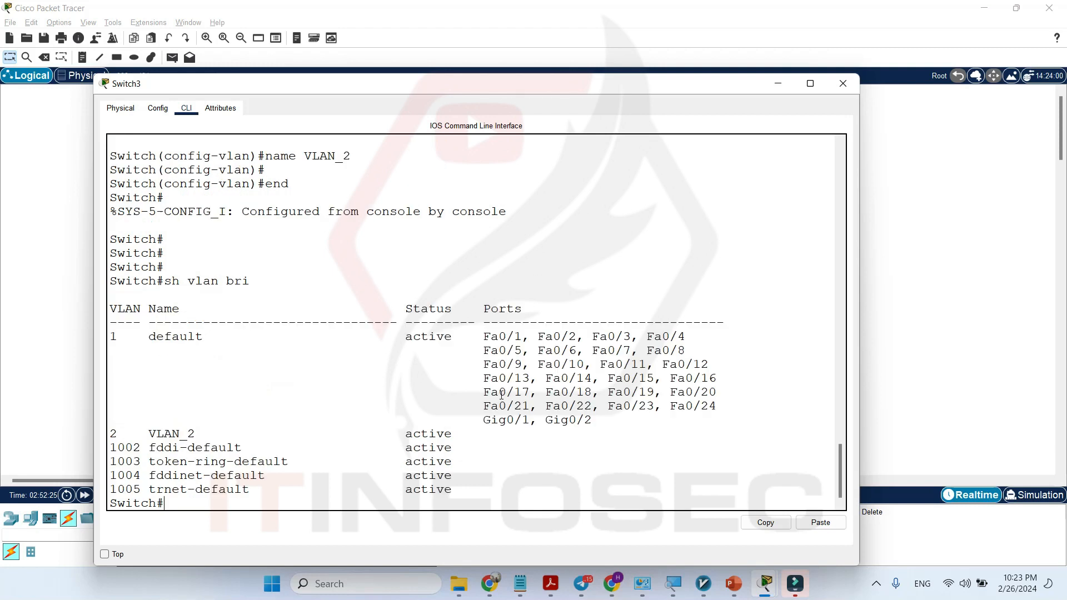
left_click_drag(195, 435, 142, 433)
left_click(142, 434)
left_click(210, 425)
key("Return")
key("Return")
key("Return")
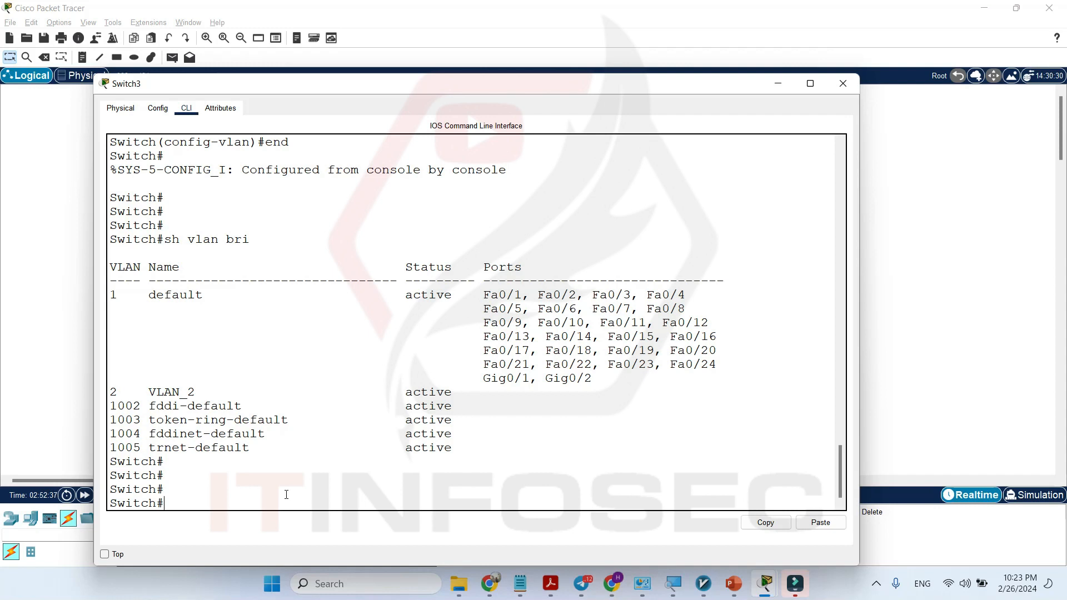
Move the Switch3 window off the topology and check which switch port connects to PC3.
left_click_drag(472, 95, 1040, 246)
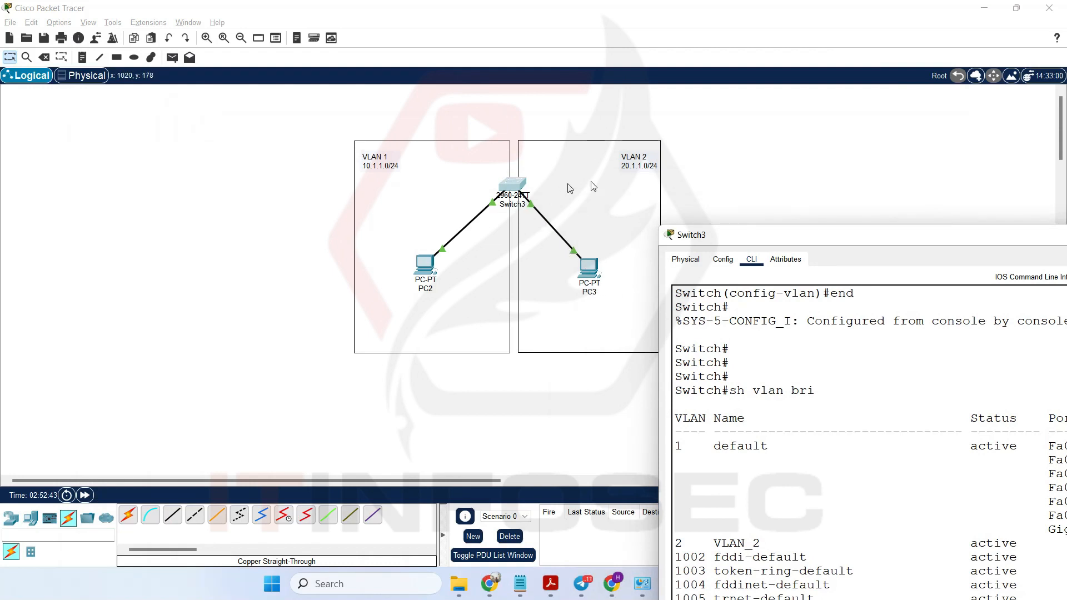
left_click_drag(850, 240, 635, 115)
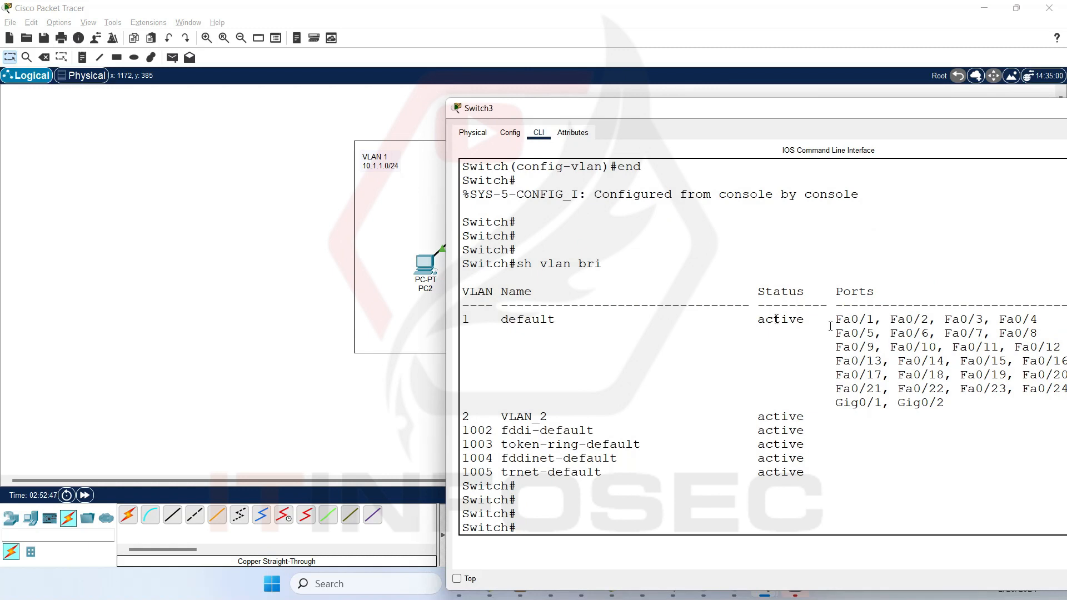
left_click_drag(660, 115, 790, 158)
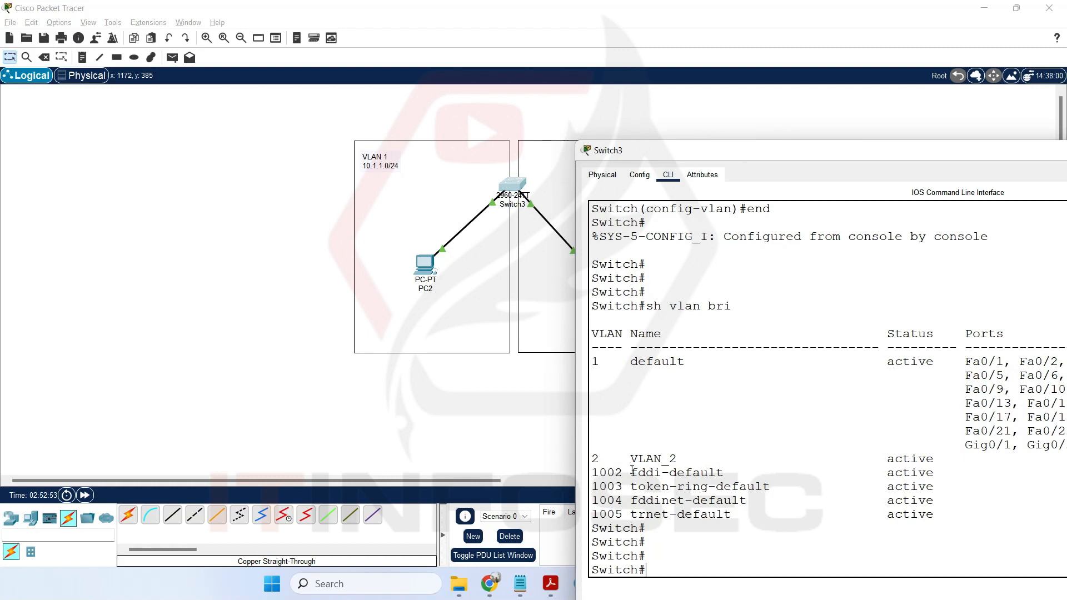
double_click(801, 151)
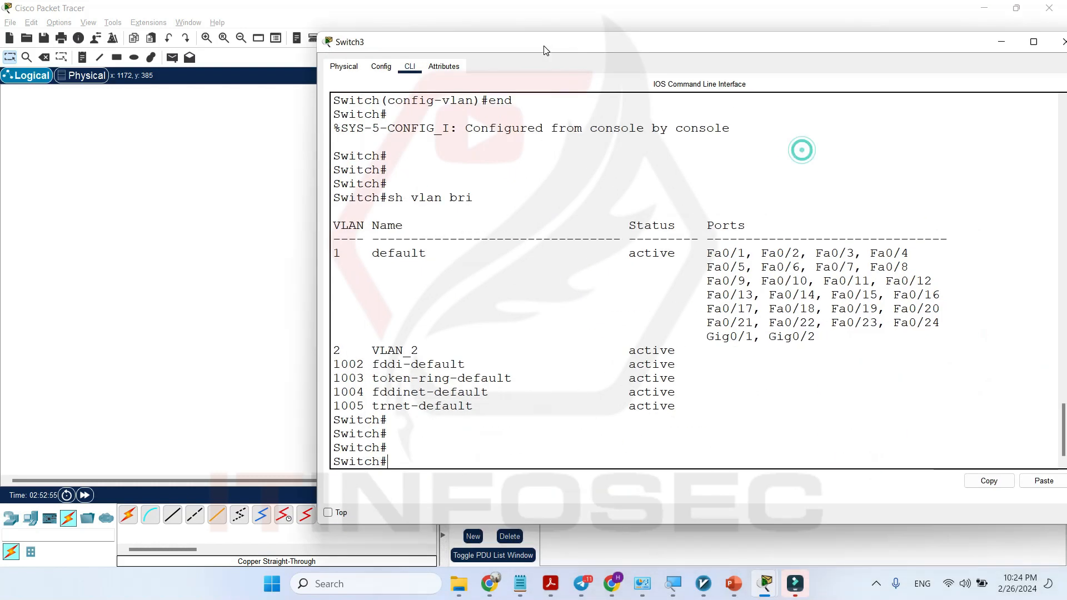
double_click(568, 46)
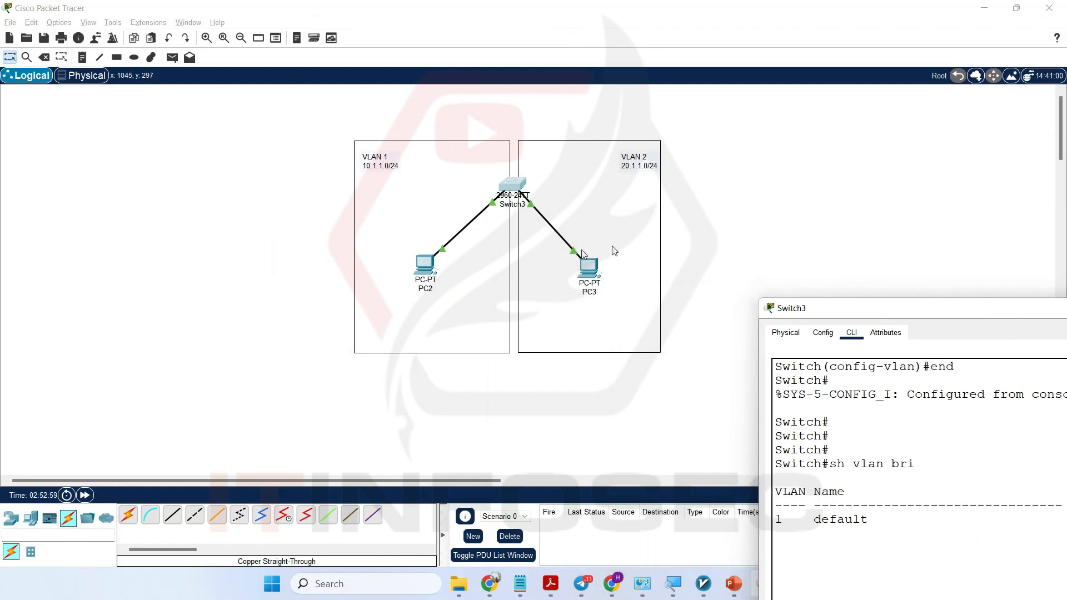
left_click(578, 269)
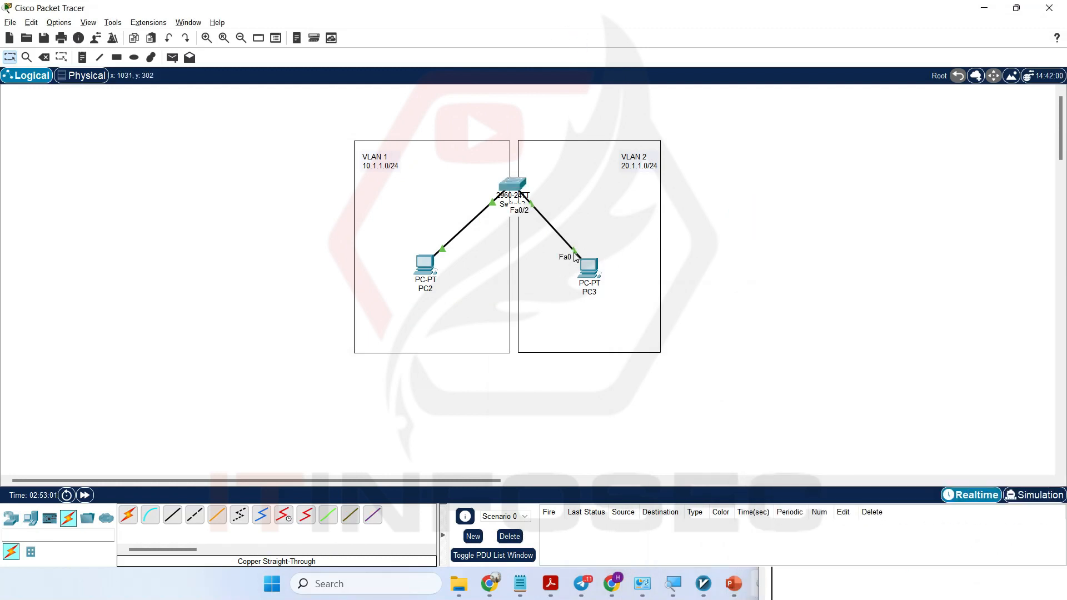
left_click(516, 188)
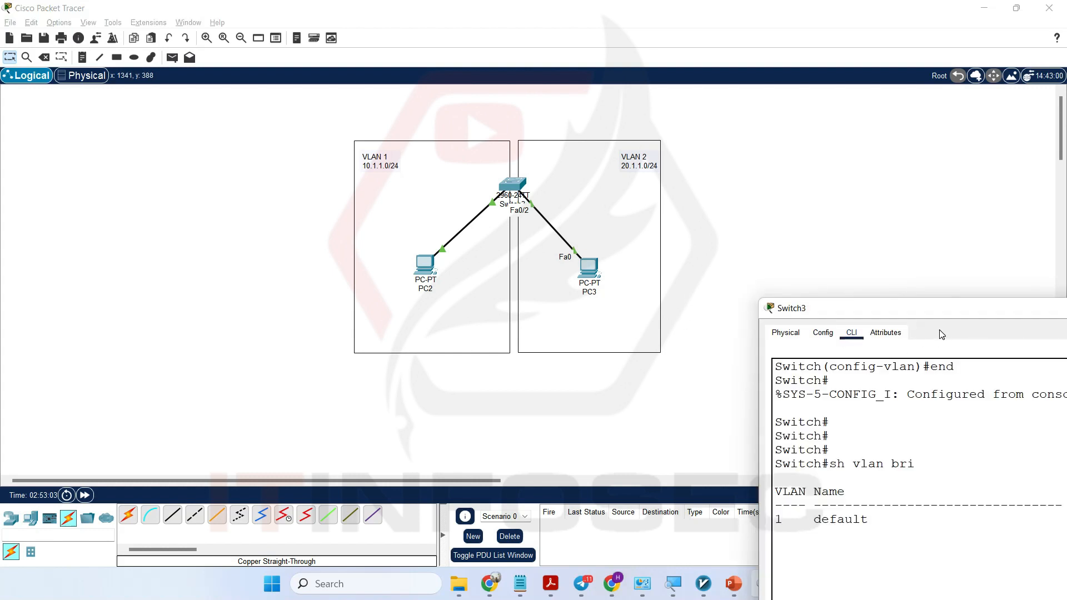
Move the Switch3 window back into view and enter global configuration mode with conf t.
left_click_drag(949, 312, 386, 41)
left_click(522, 304)
type("conf t")
key("Return")
Enter interface configuration mode for the switch port connected to PC3 with interface fastEthernet 0/2.
type("int")
key("Tab")
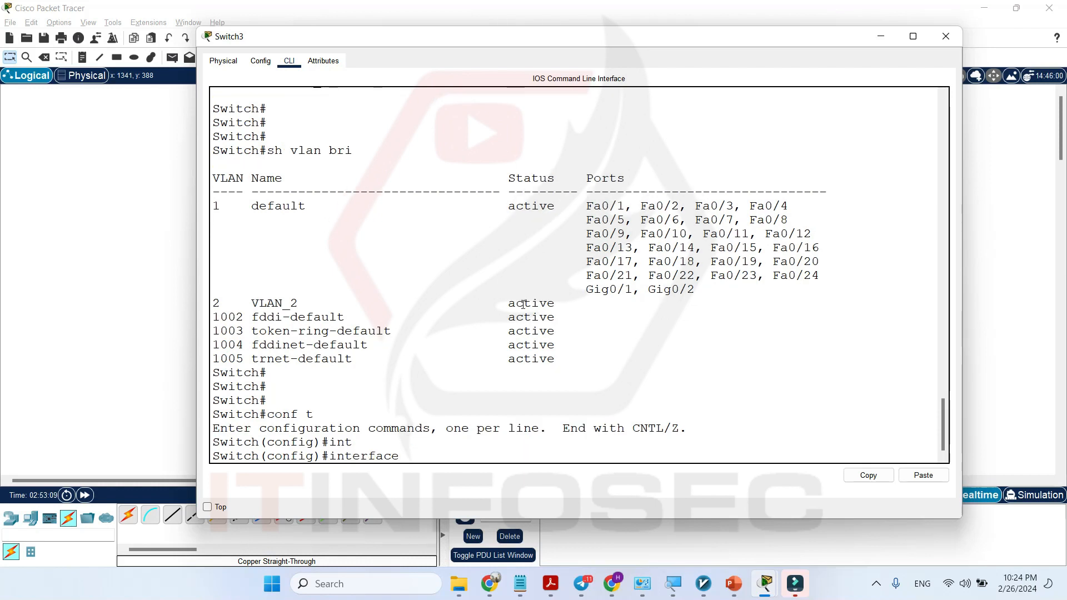
type("fast")
key("Tab")
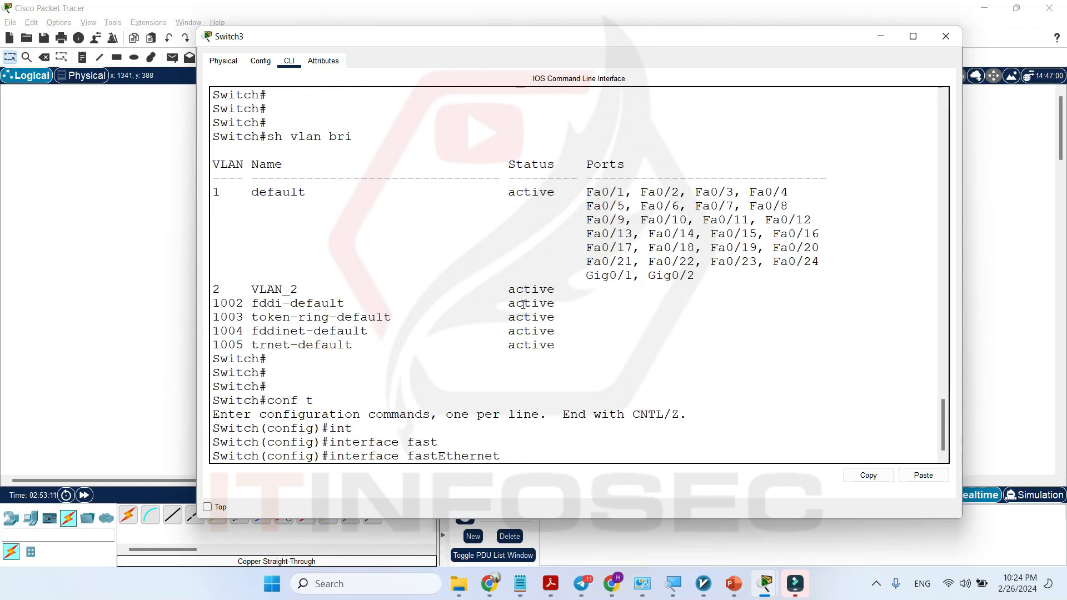
type("0/2")
key("Return")
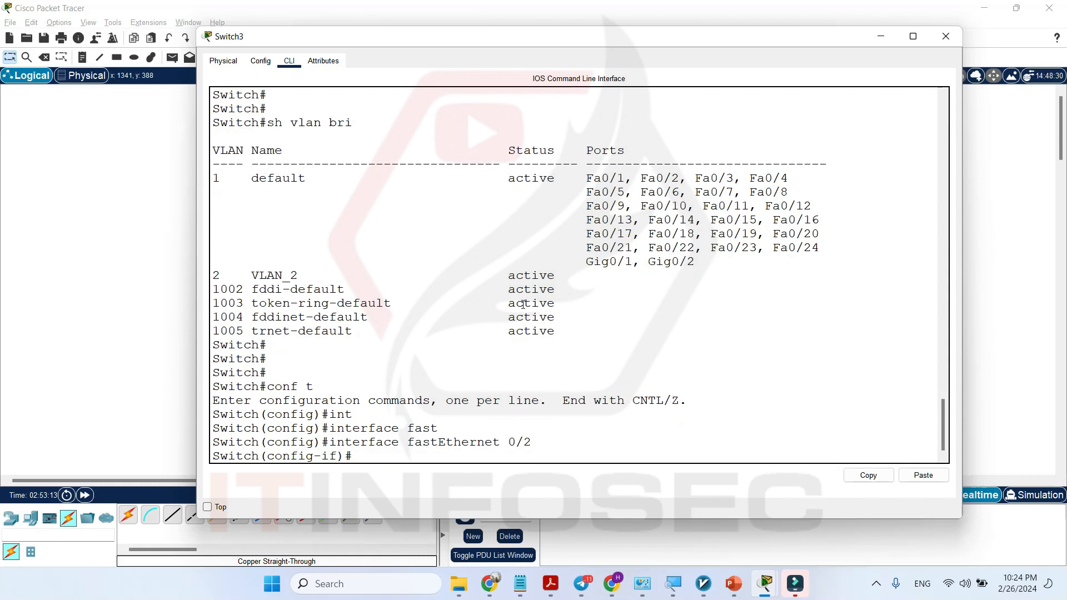
key("Return")
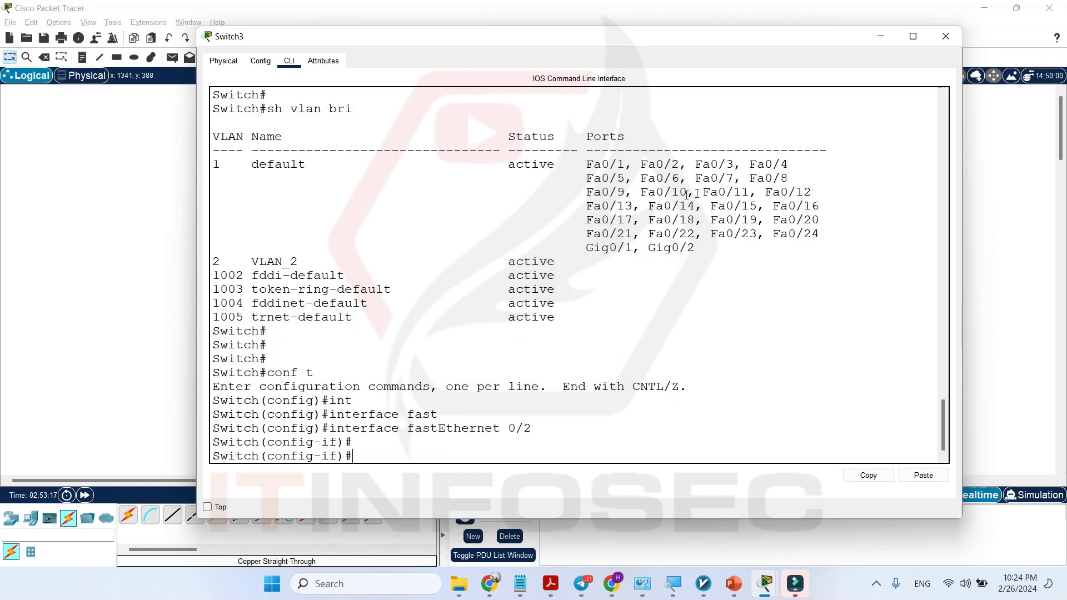
left_click(103, 283)
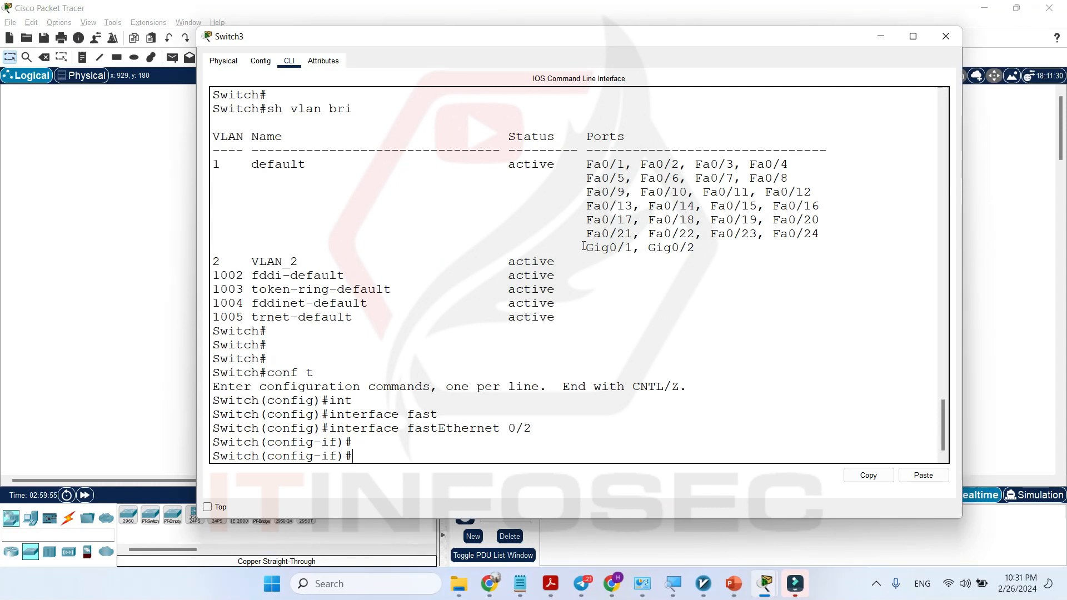
left_click_drag(608, 164, 616, 164)
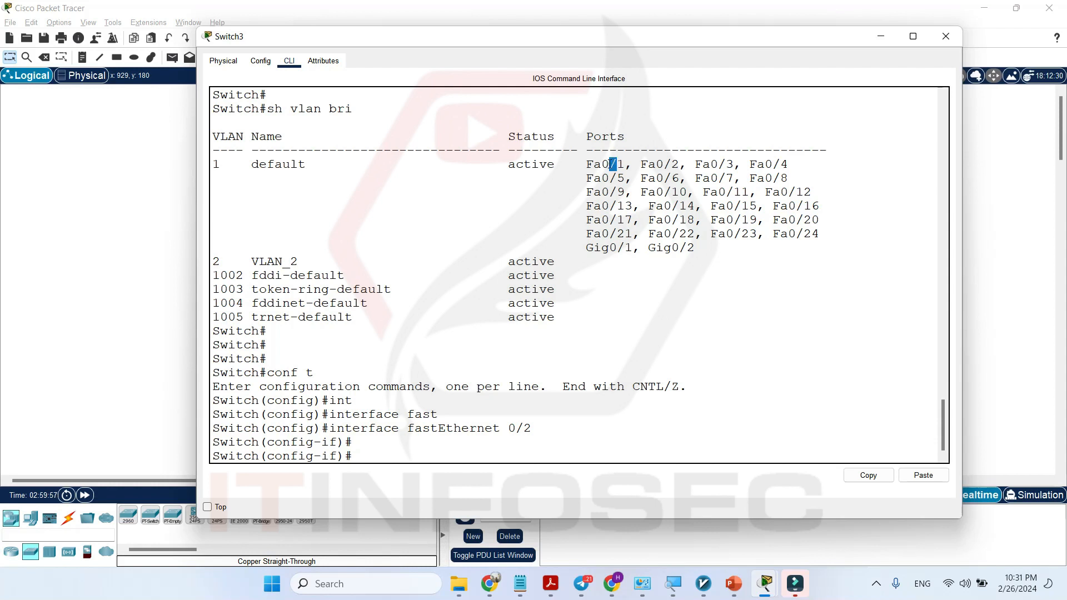
left_click(558, 432)
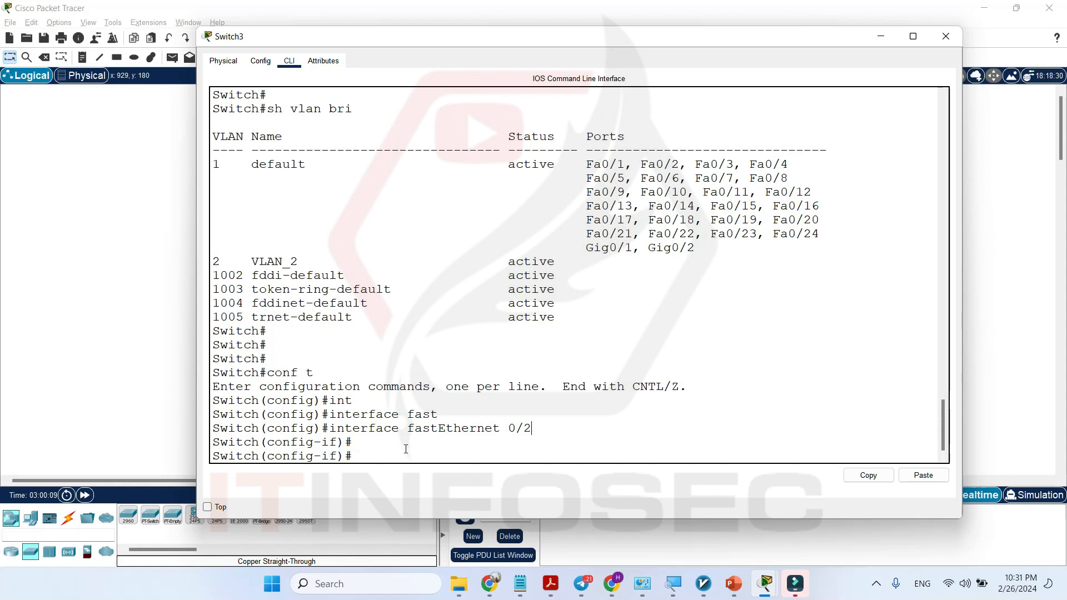
Begin the switchport mode command on FastEthernet 0/2 and list its available options with ?
left_click(433, 452)
type("swi")
key("Tab")
type("mo")
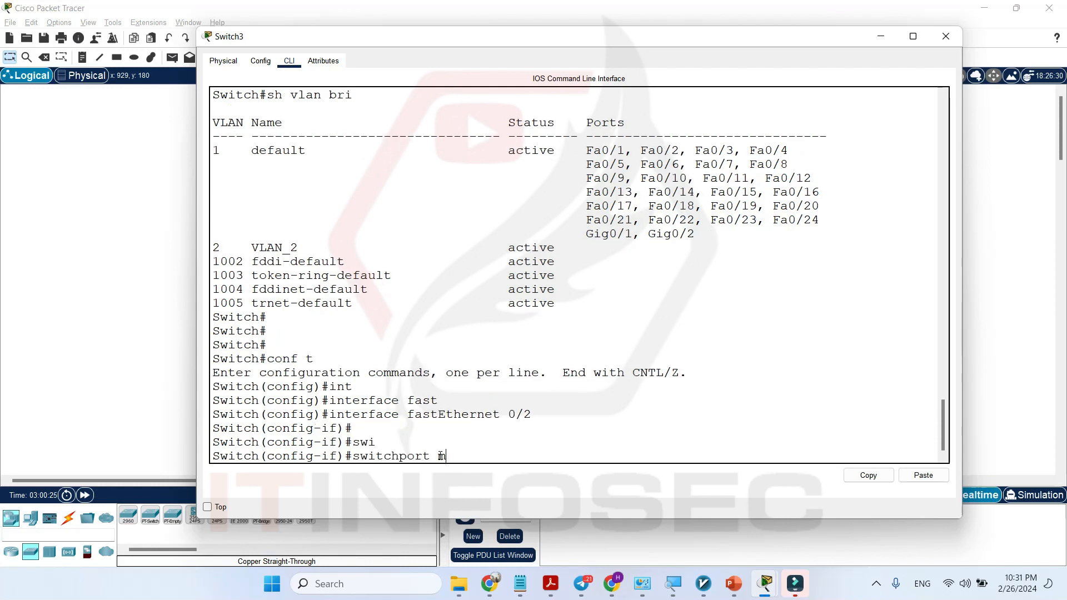
key("Tab")
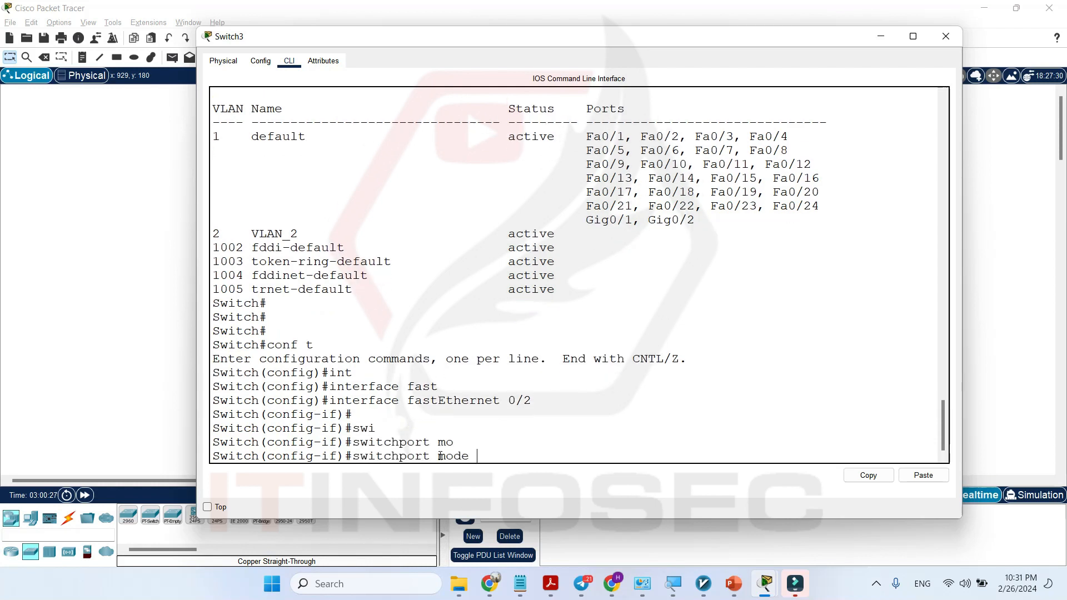
type("?")
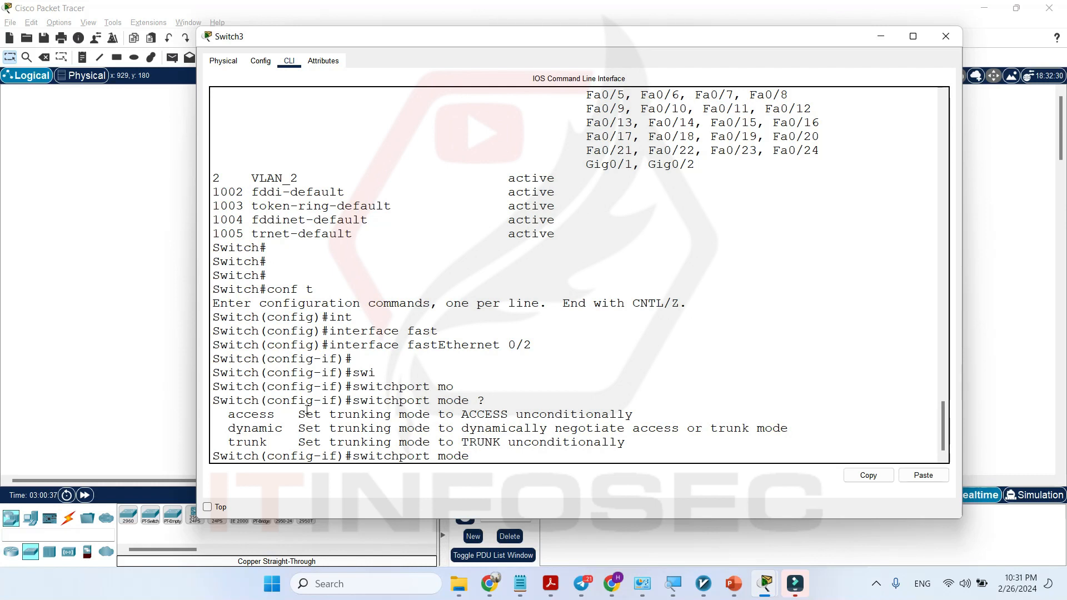
Examine the descriptions of the access, dynamic and trunk options for the port mode.
double_click(249, 416)
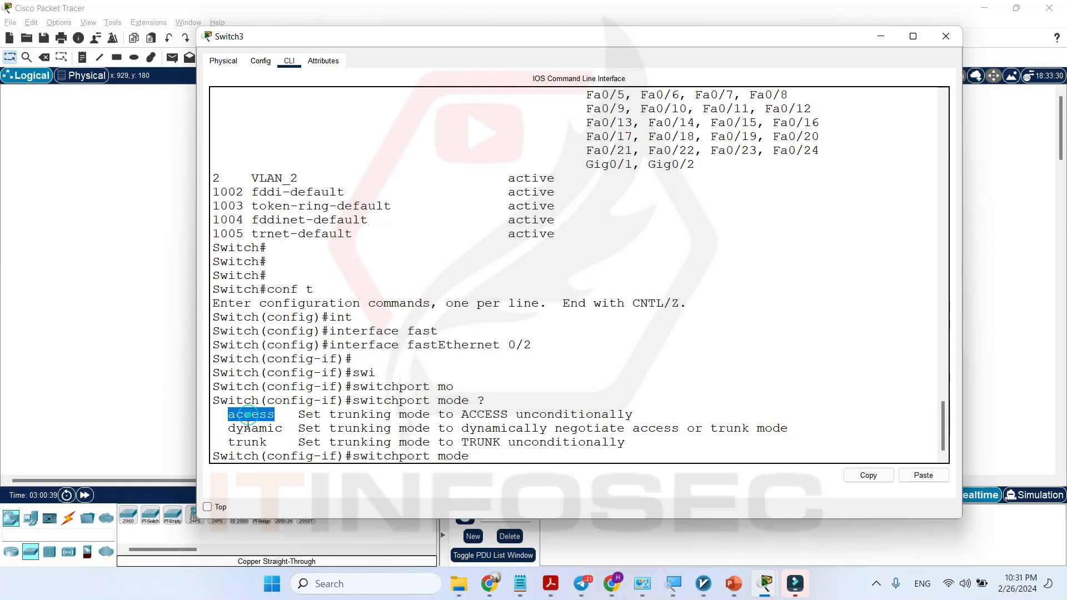
double_click(251, 428)
double_click(248, 442)
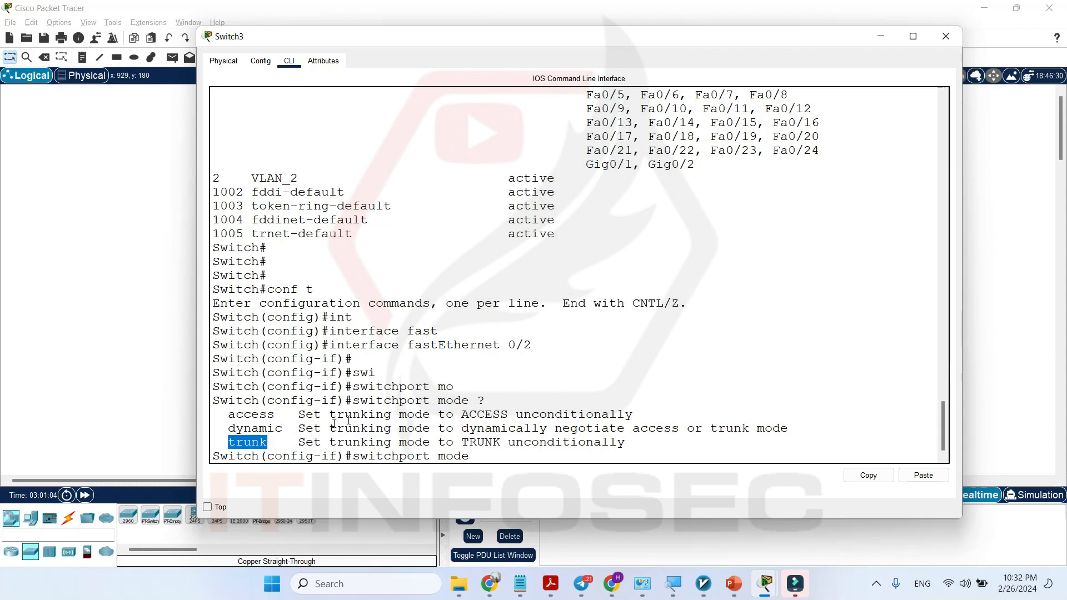
left_click(253, 446)
double_click(253, 446)
left_click(352, 448)
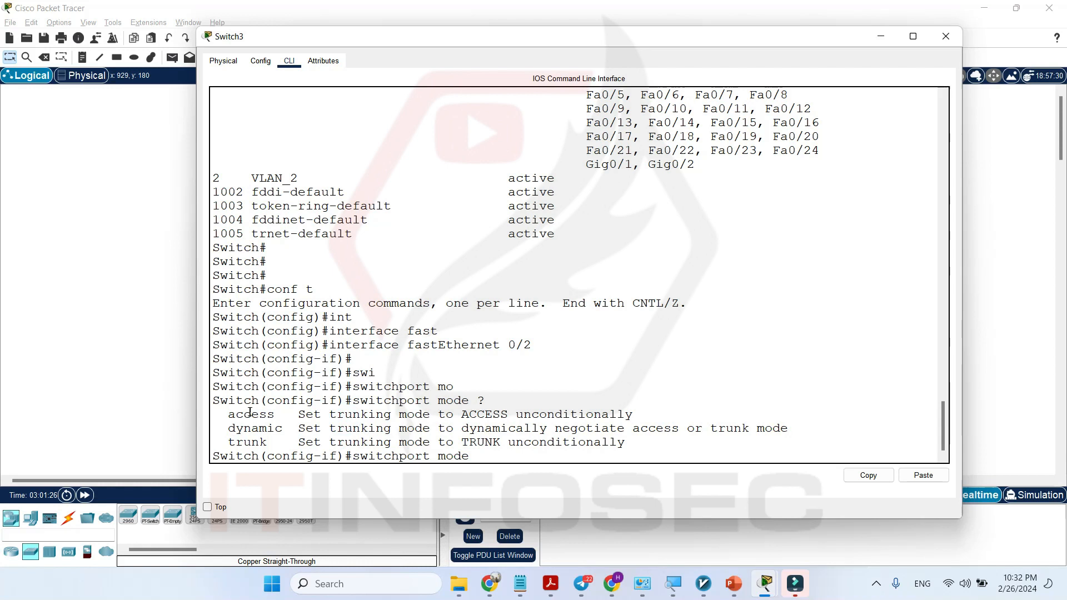
double_click(250, 414)
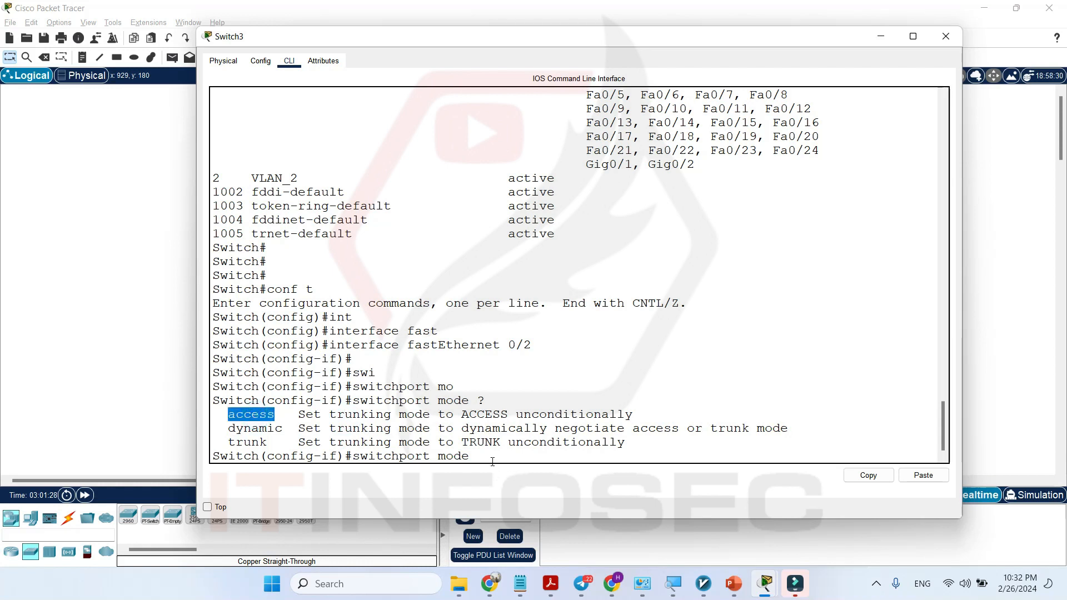
Complete the pending command as switchport mode access and run it on FastEthernet 0/2.
left_click(492, 462)
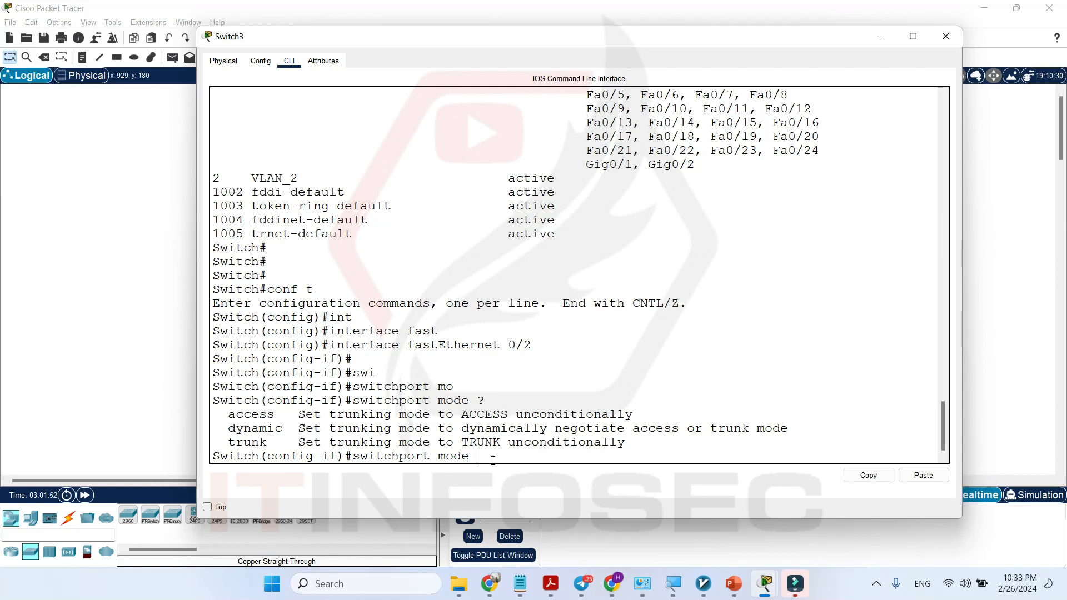
type("acce")
key("Tab")
key("Return")
key("Return")
key("Return")
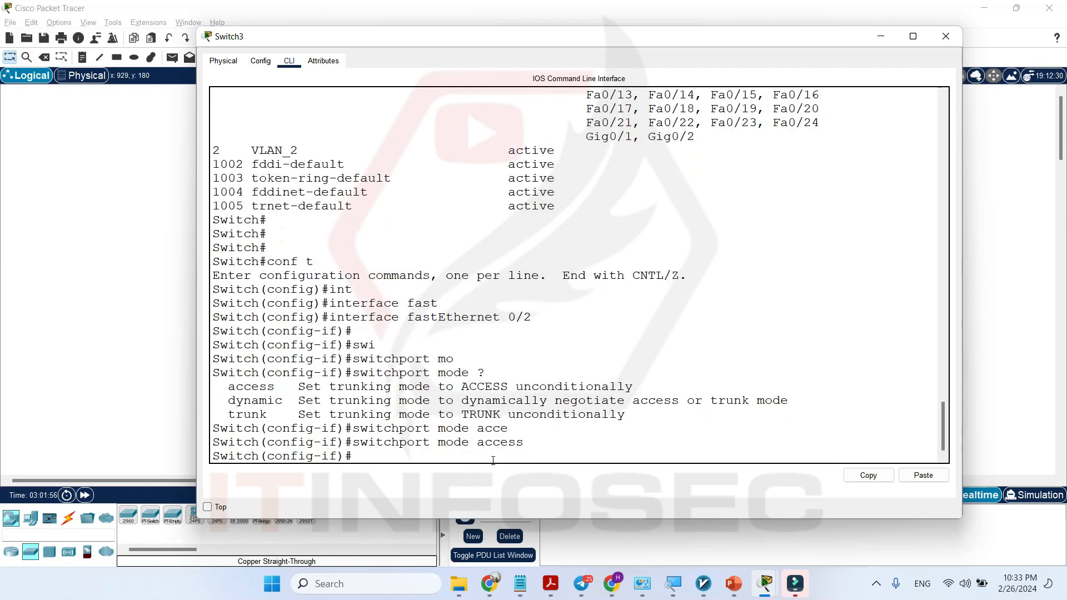
Assign FastEthernet 0/2 to VLAN 2 with switchport access vlan 2.
type("swi")
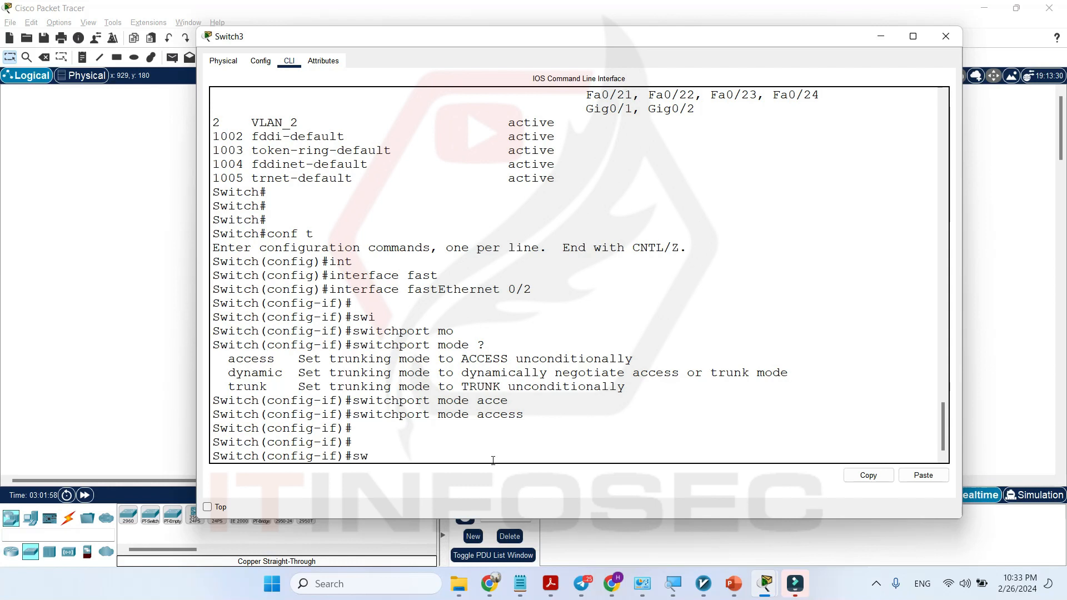
key("Tab")
type("acc")
key("Tab")
type("vl")
key("Tab")
type("2")
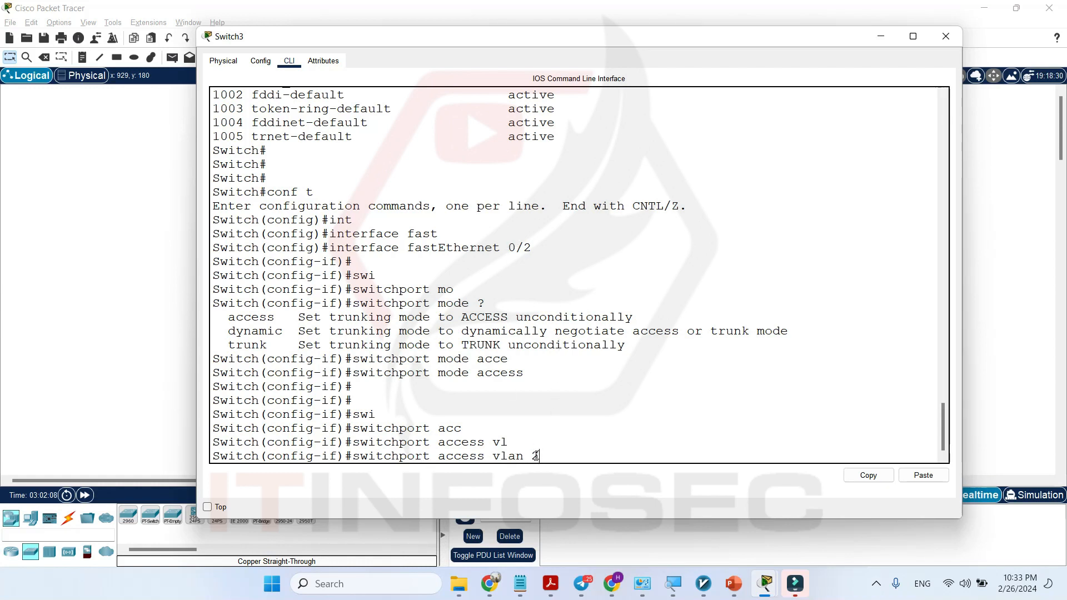
scroll(548, 446, "up", 4)
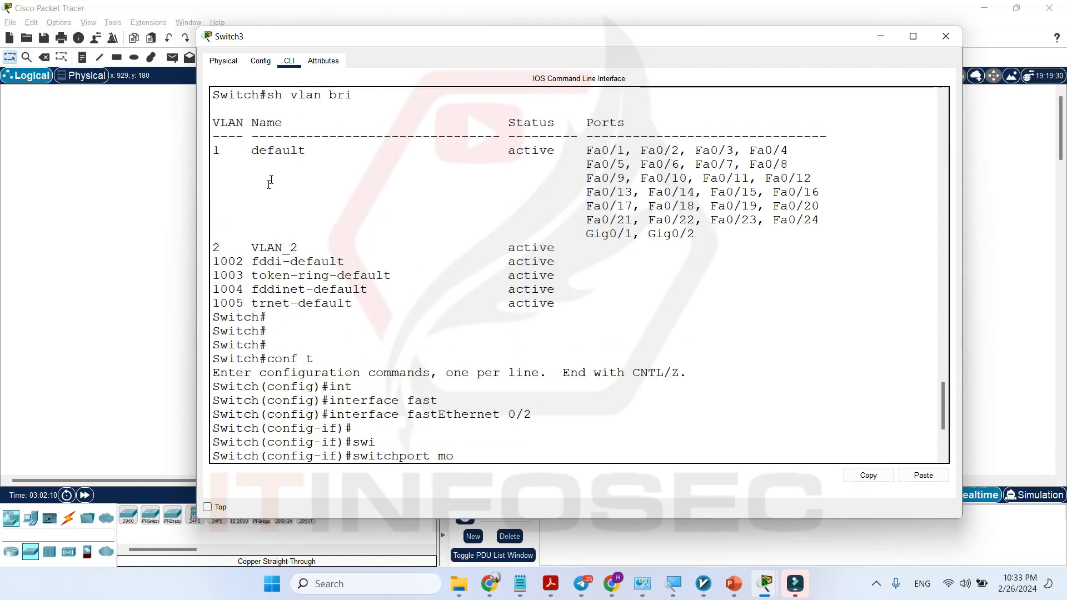
scroll(522, 433, "down", 4)
key("Return")
key("Return")
key("Return")
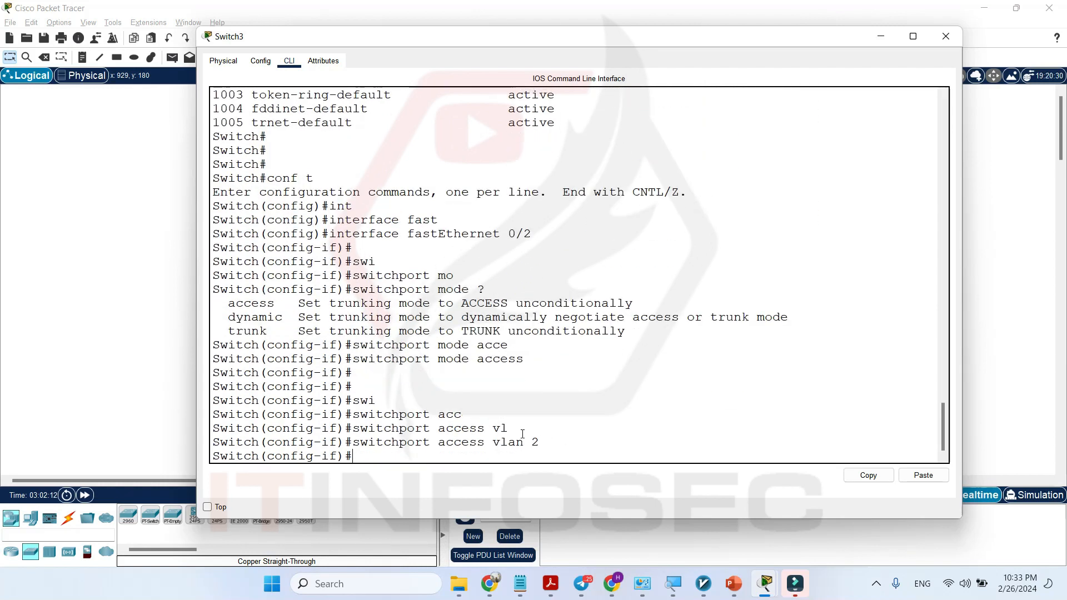
Return to privileged mode with end and display the VLAN table using sh vlan bri.
type("end")
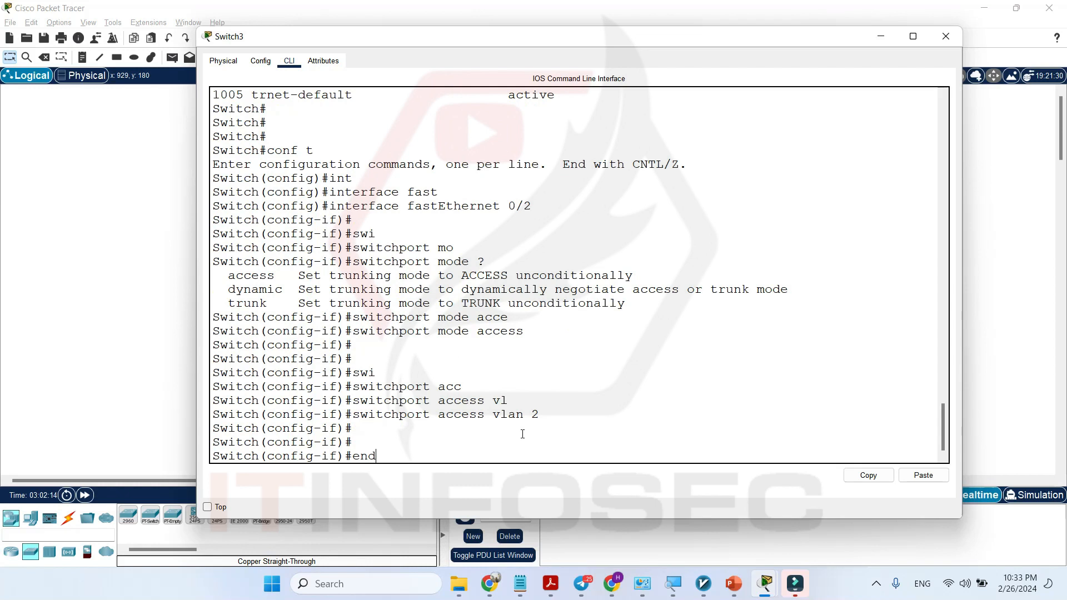
key("Return")
key("Return")
key("Return")
key("Return")
type("sh vlan bri")
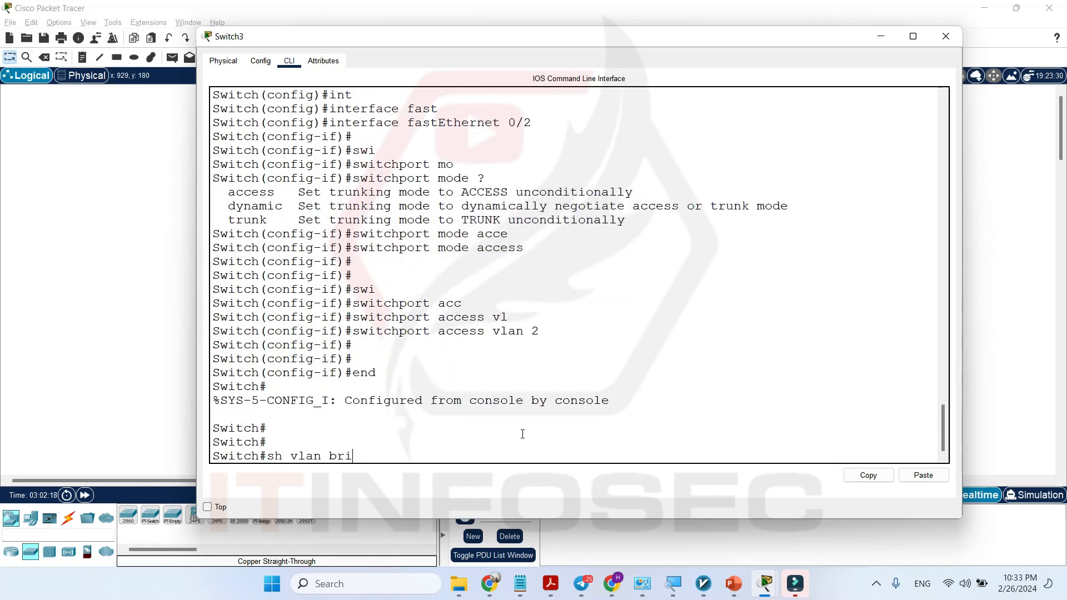
key("Return")
Examine the VLAN 1 and VLAN 2 rows of the table and the ports assigned to VLAN 2.
left_click_drag(605, 386, 602, 386)
triple_click(601, 386)
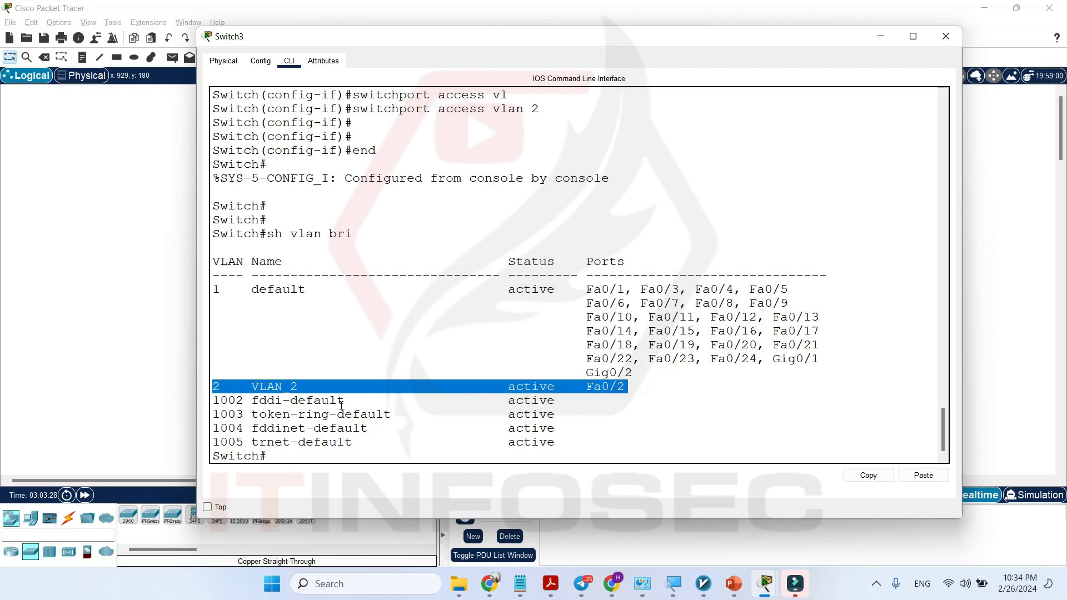
left_click(229, 388)
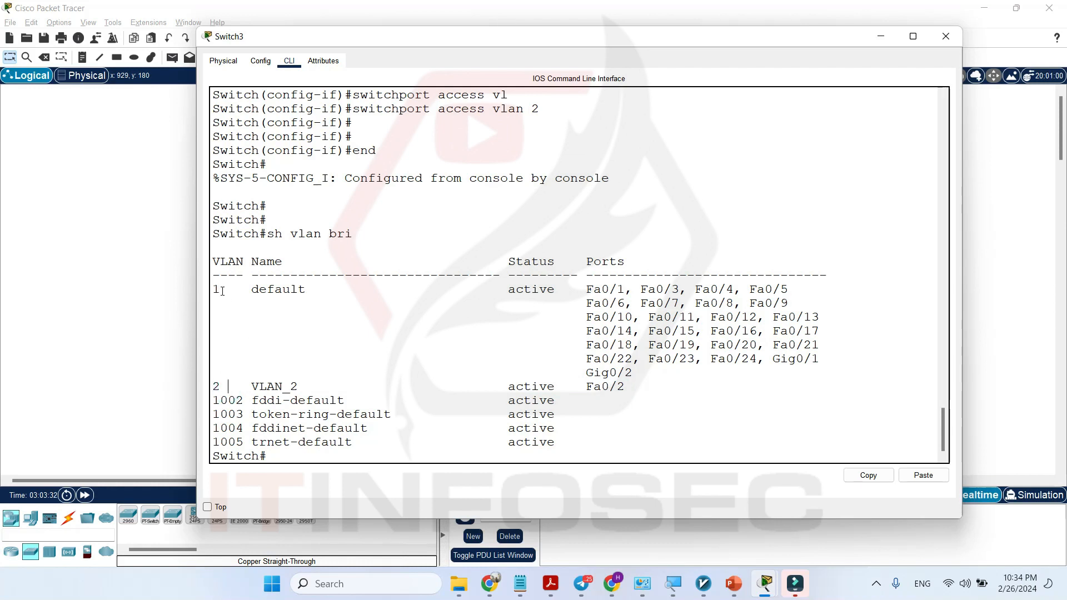
left_click_drag(216, 290, 221, 292)
left_click(612, 389)
left_click(590, 388)
left_click_drag(636, 383, 584, 385)
triple_click(612, 393)
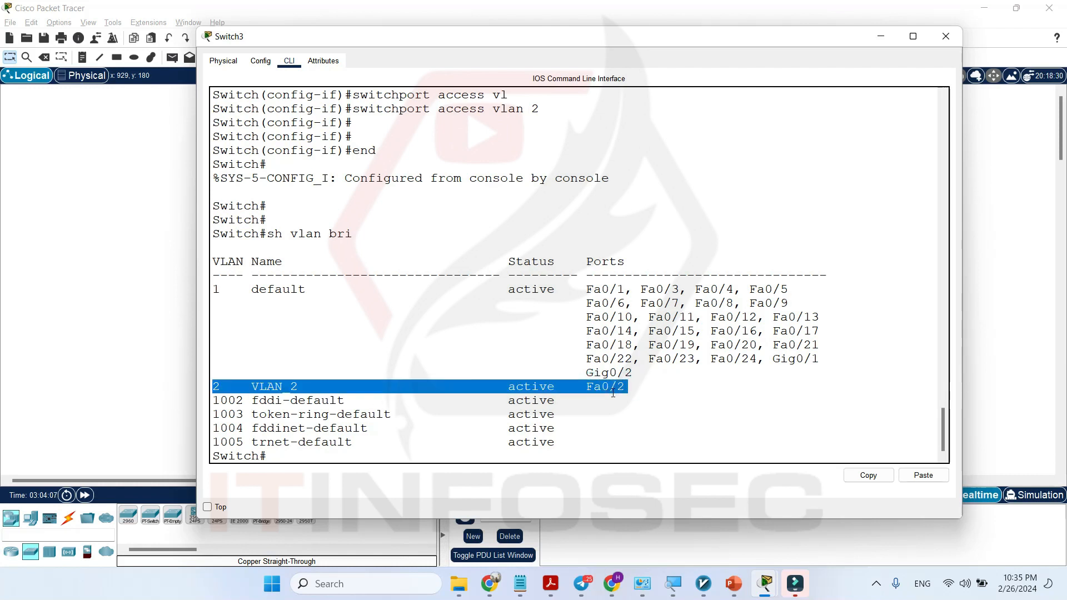
left_click(243, 386)
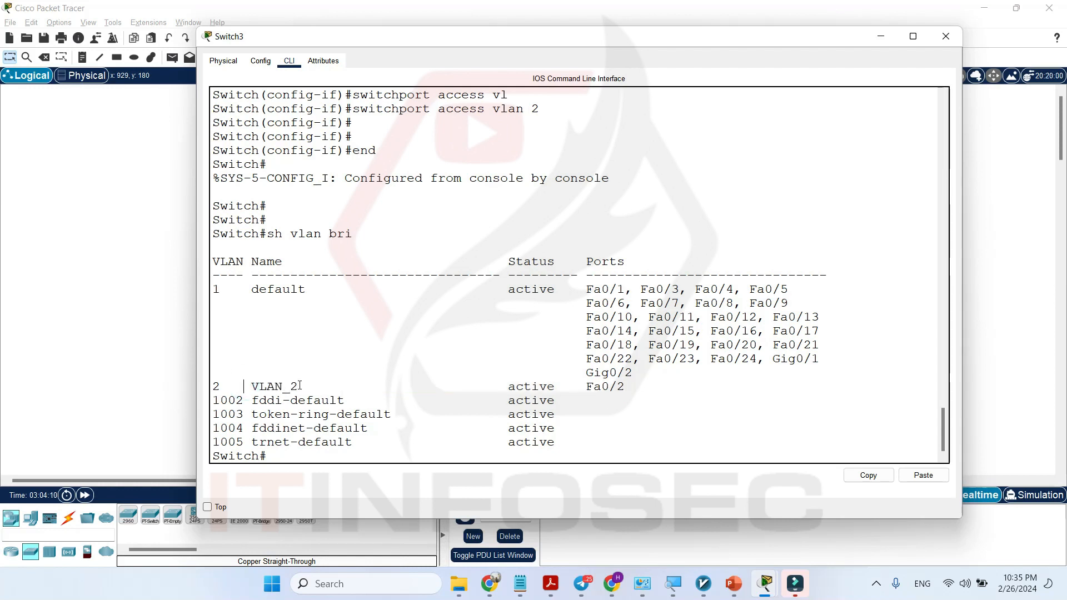
left_click_drag(306, 383, 218, 387)
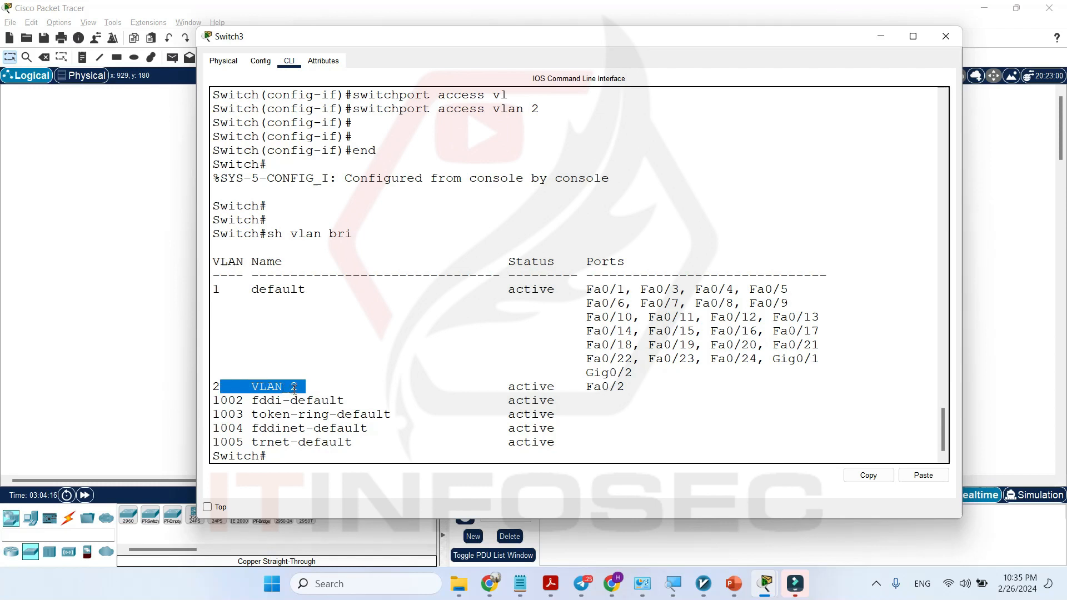
Enter global configuration mode on Switch3 again with conf t.
left_click(345, 456)
key("Return")
key("Return")
key("Return")
type("conf t")
key("Return")
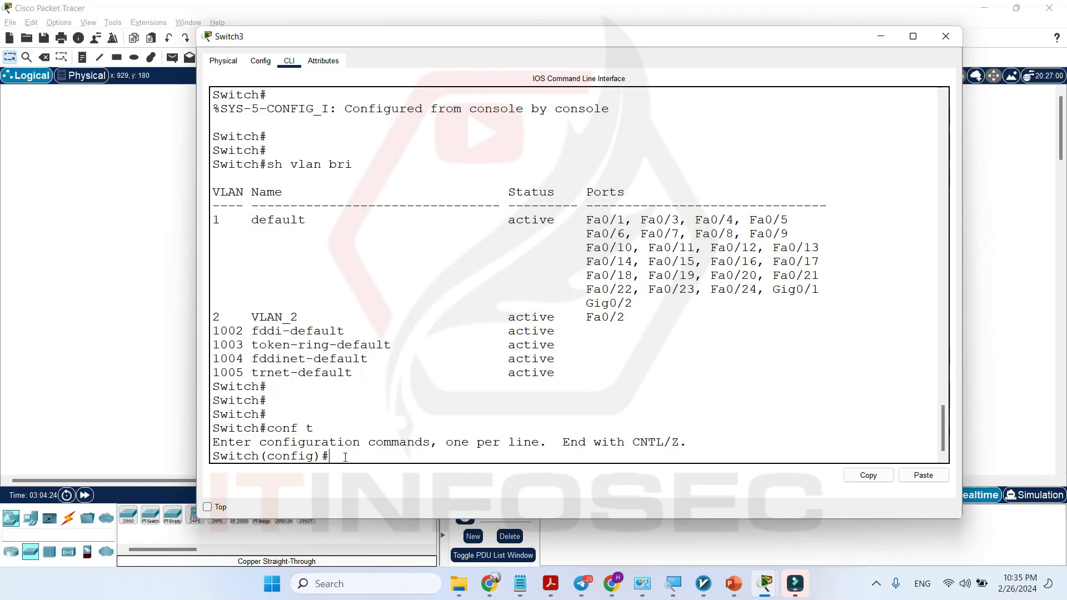
Enter configuration of the VLAN 1 virtual interface with interface vlan 1.
type("int")
key("Tab")
type("v")
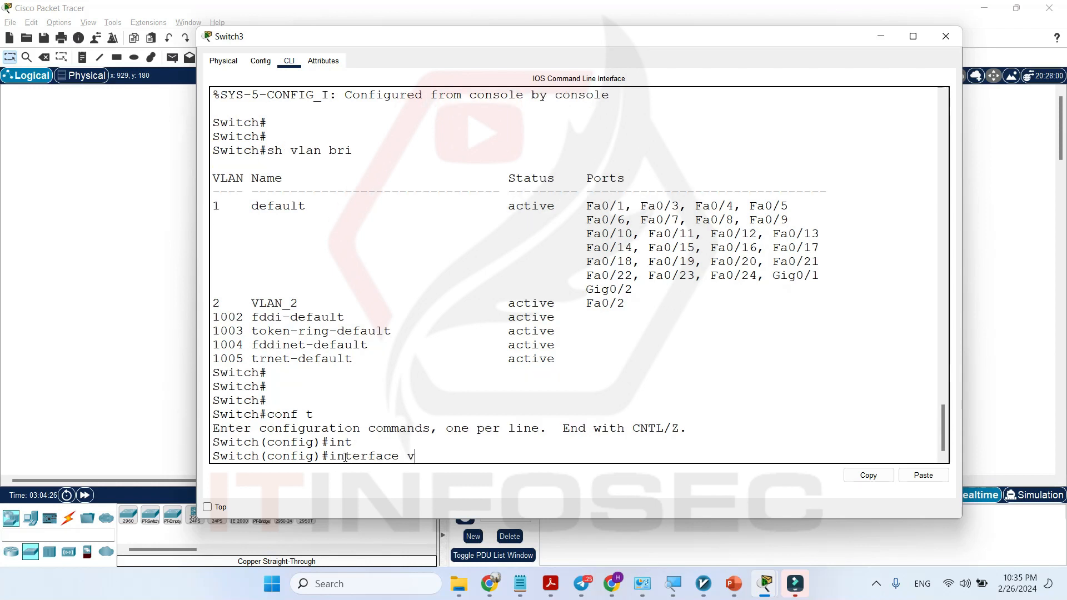
type("l")
key("Tab")
type("1")
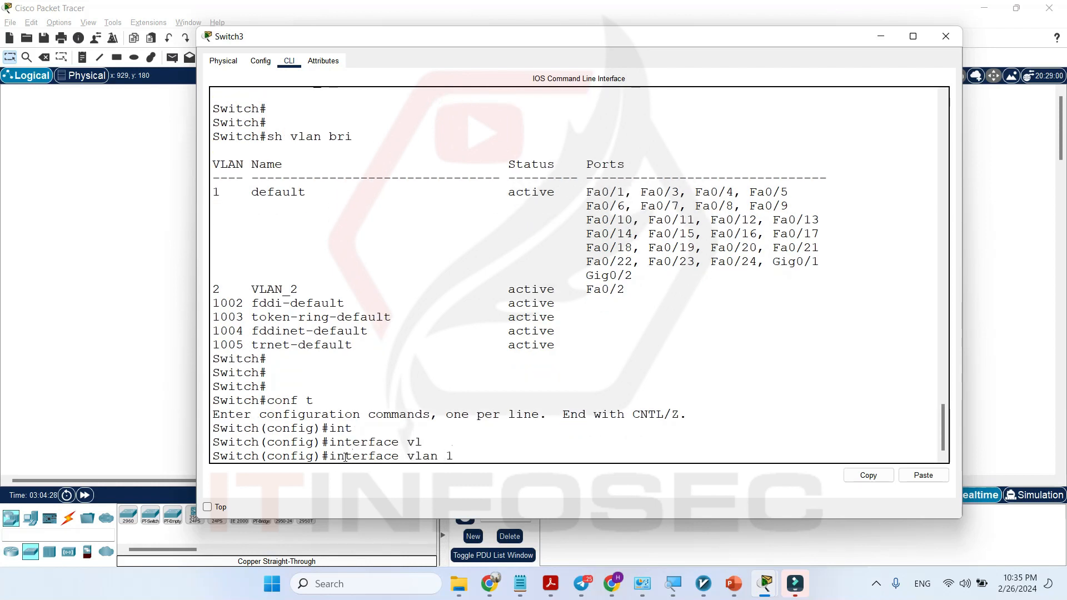
key("Return")
Assign the VLAN 1 interface an address with ip address 10.1.1.1 255.255.255.0.
type("ip add")
key("Tab")
type("10.1.1.1 2552")
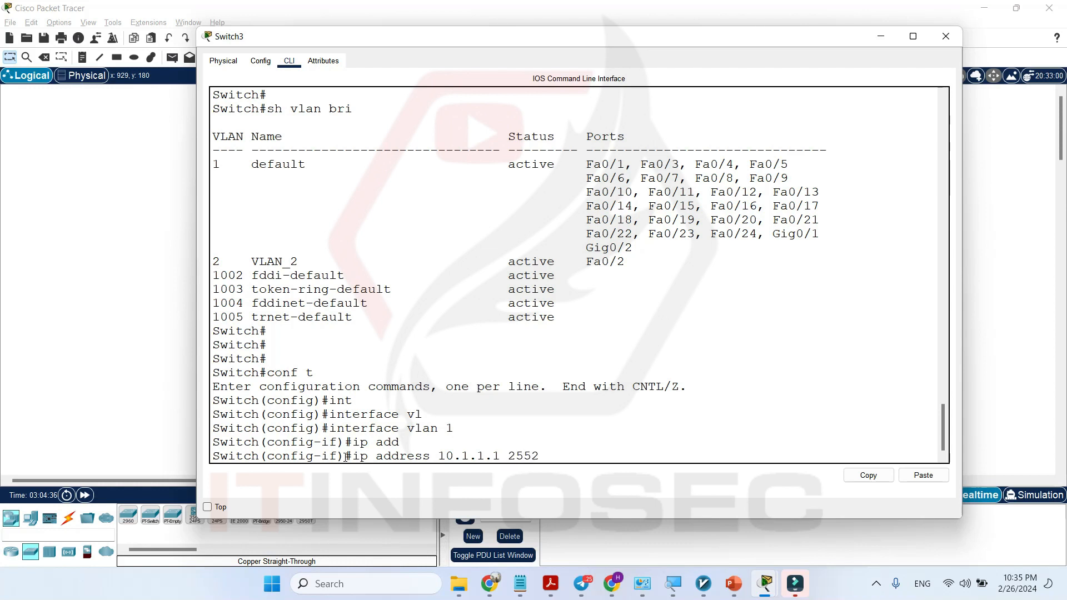
key("BackSpace")
type(".255.255.0")
key("Return")
Enable the VLAN 1 interface with no shutdown and check its link and line protocol status messages.
type("no shu")
key("Tab")
key("Return")
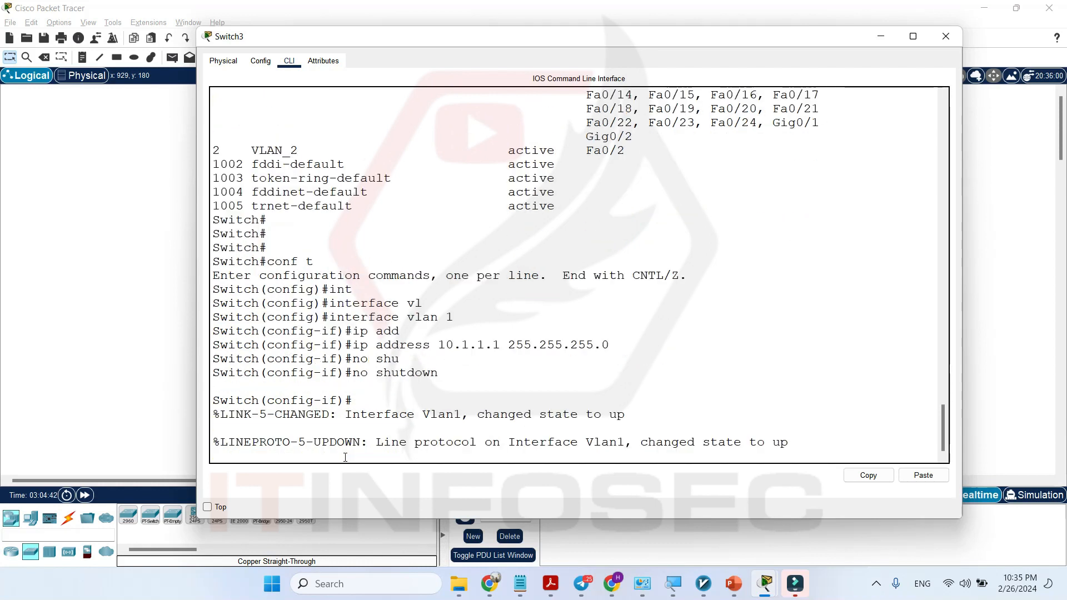
key("Return")
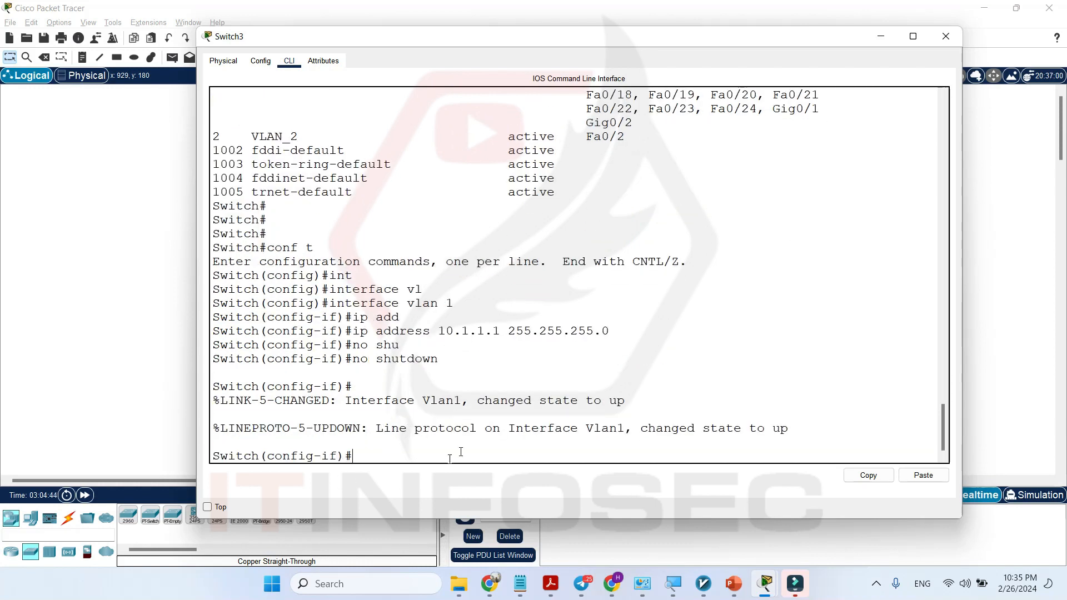
double_click(616, 401)
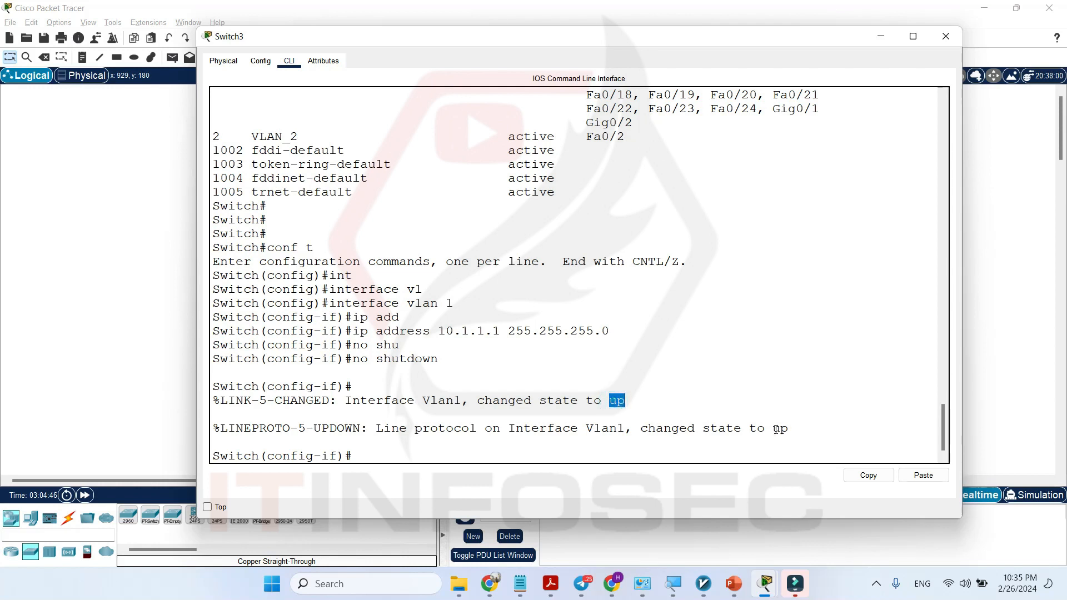
double_click(781, 429)
Leave the VLAN 1 interface configuration on Switch3 with exit.
left_click(423, 462)
left_click(422, 456)
type("exit")
key("Return")
key("Return")
Enter configuration of the VLAN 2 virtual interface with interface vlan 2.
type("int")
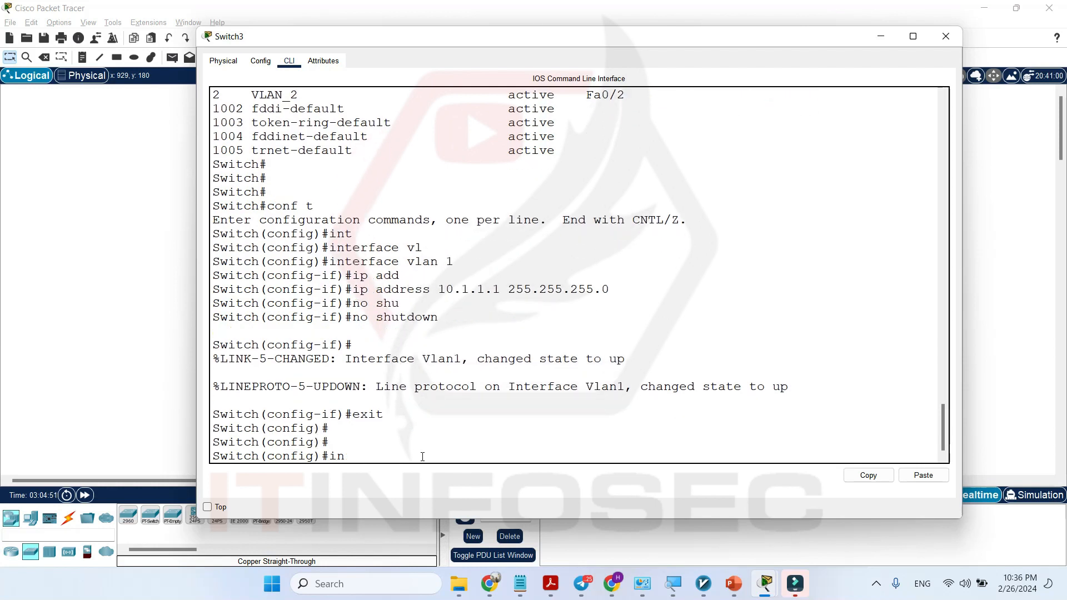
key("Tab")
type("vl")
key("Tab")
type("2")
key("Return")
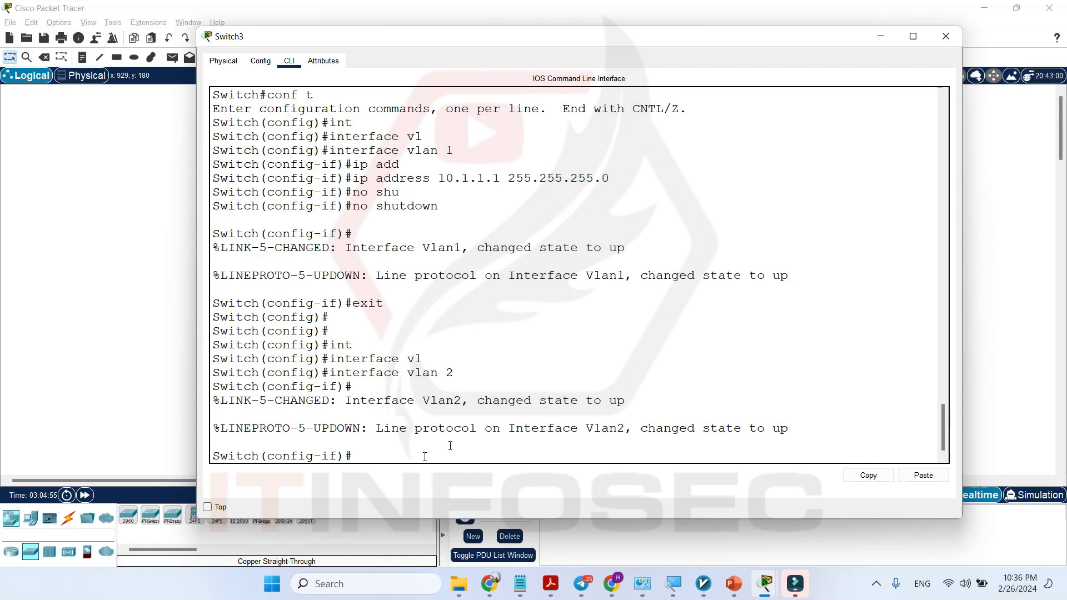
Check the VLAN 2 subnet in the topology and assign the interface its address with ip address 20.1.1.1 255.255.255.0.
left_click(58, 381)
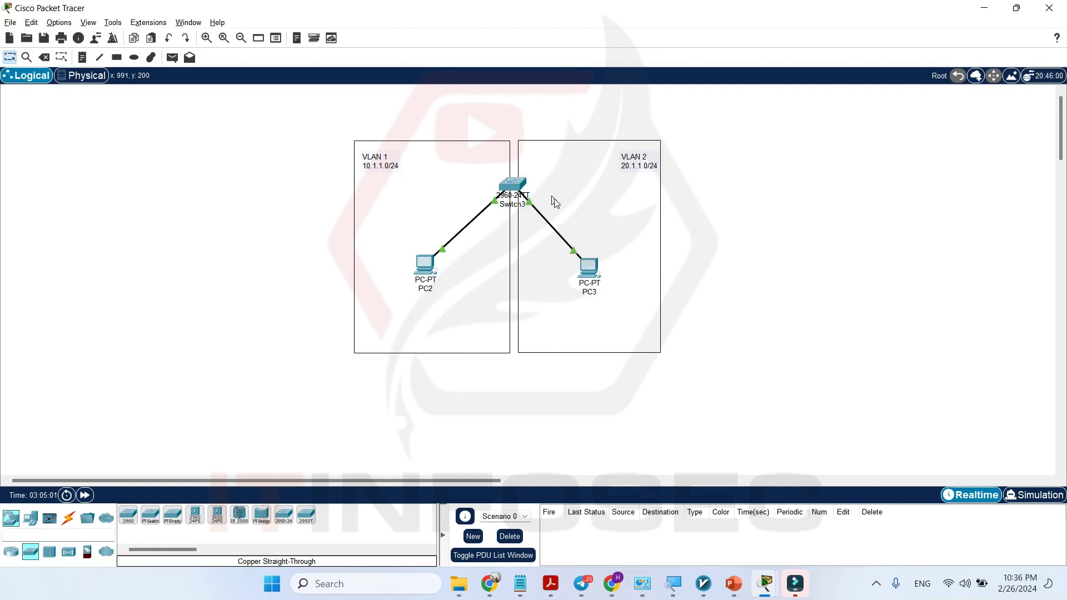
left_click(512, 188)
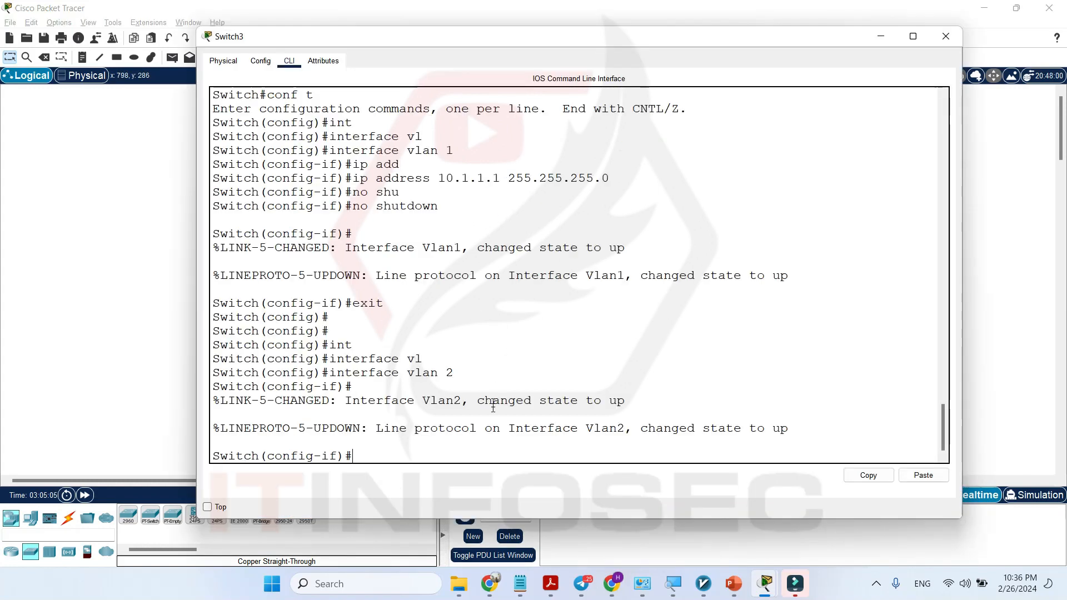
left_click(417, 455)
type("ip add")
key("Tab")
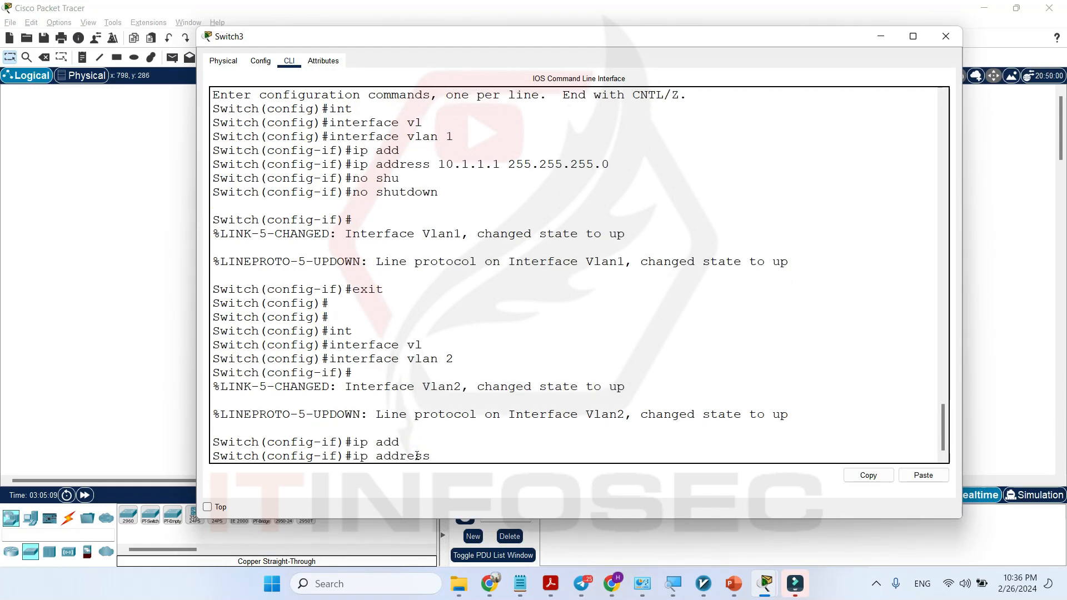
type("20.1.1.1 ")
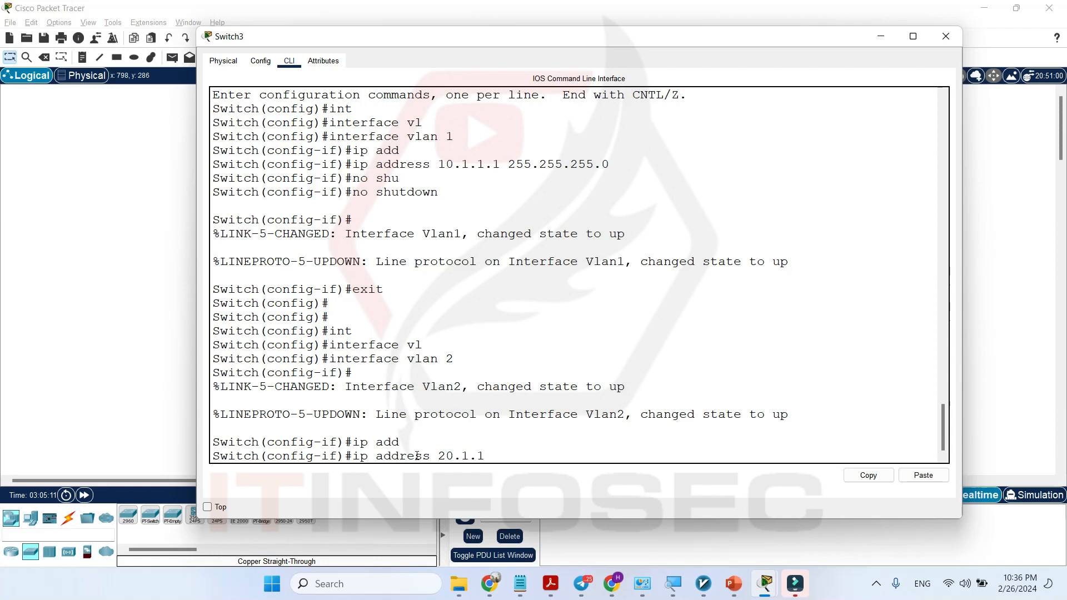
type("255.255.255.0")
key("Return")
Enable the VLAN 2 interface with no shutdown and close the Switch3 window.
type("no hsu")
key("Tab")
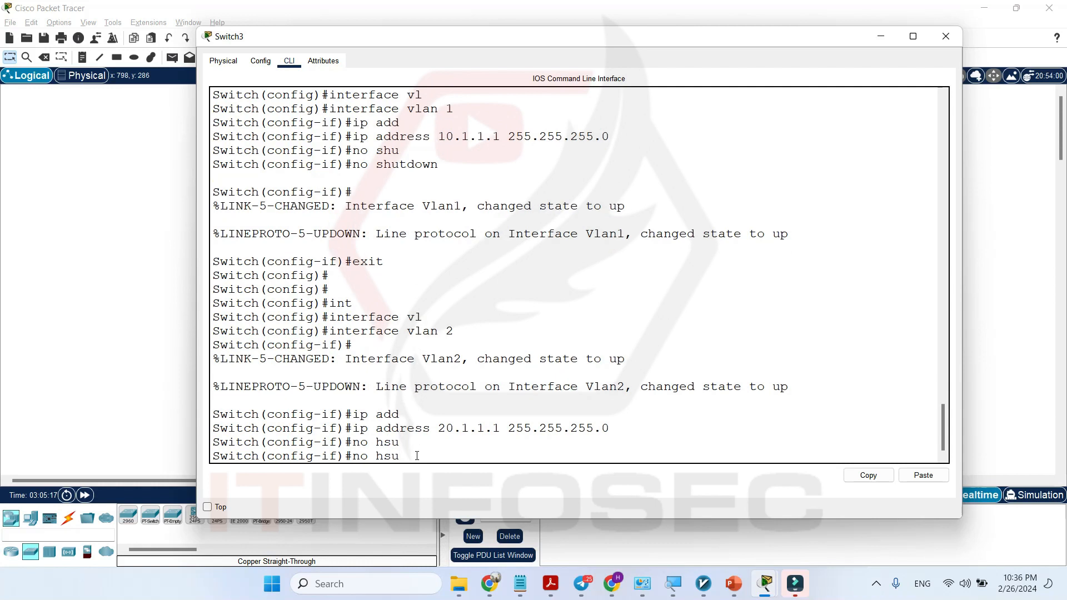
key("BackSpace")
key("BackSpace")
key("BackSpace")
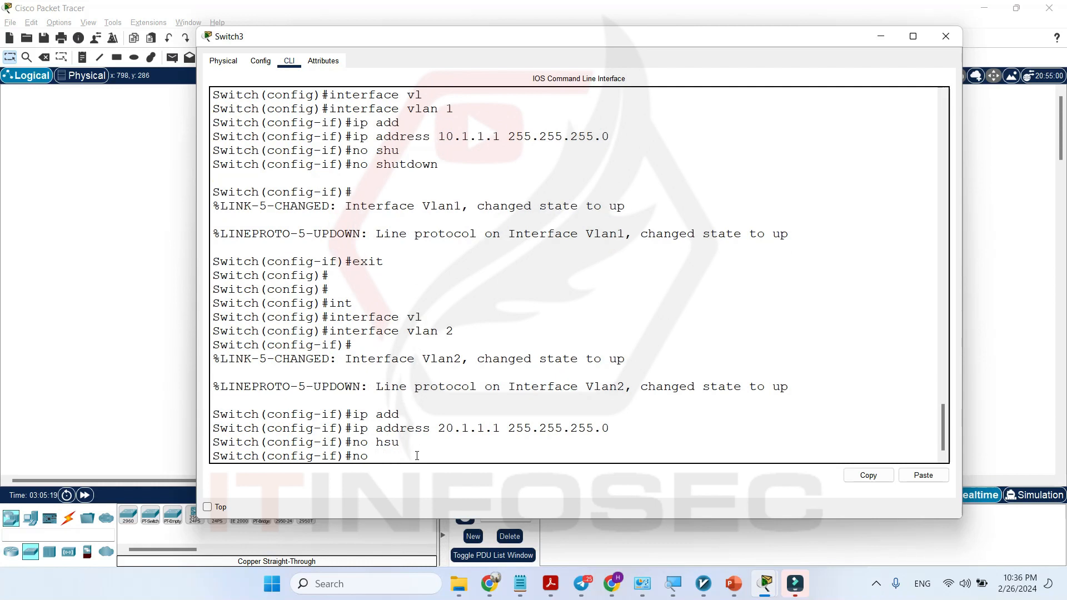
type("shu")
key("Tab")
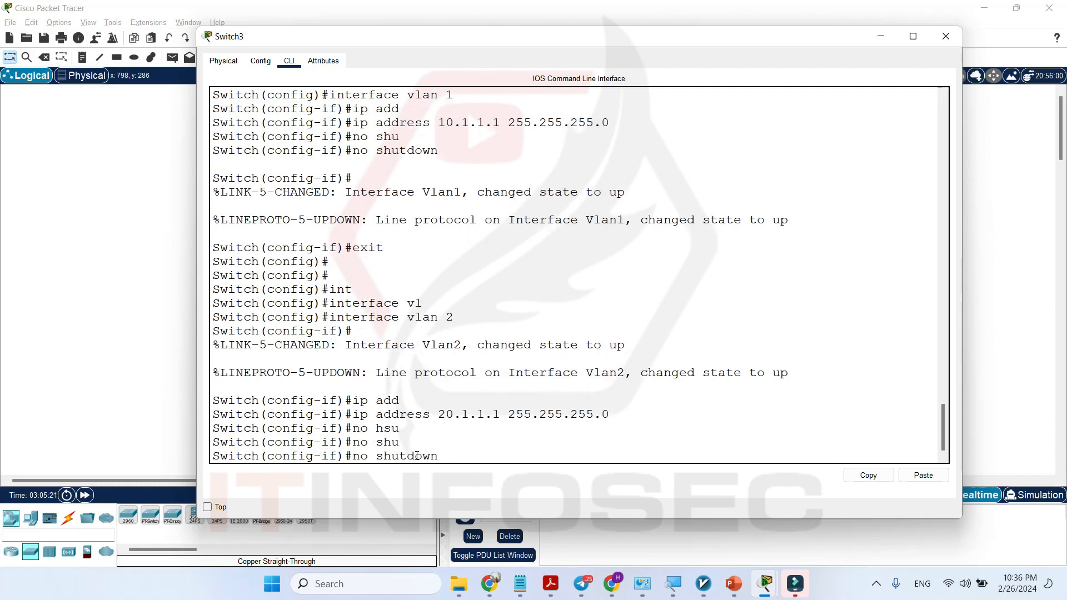
key("Return")
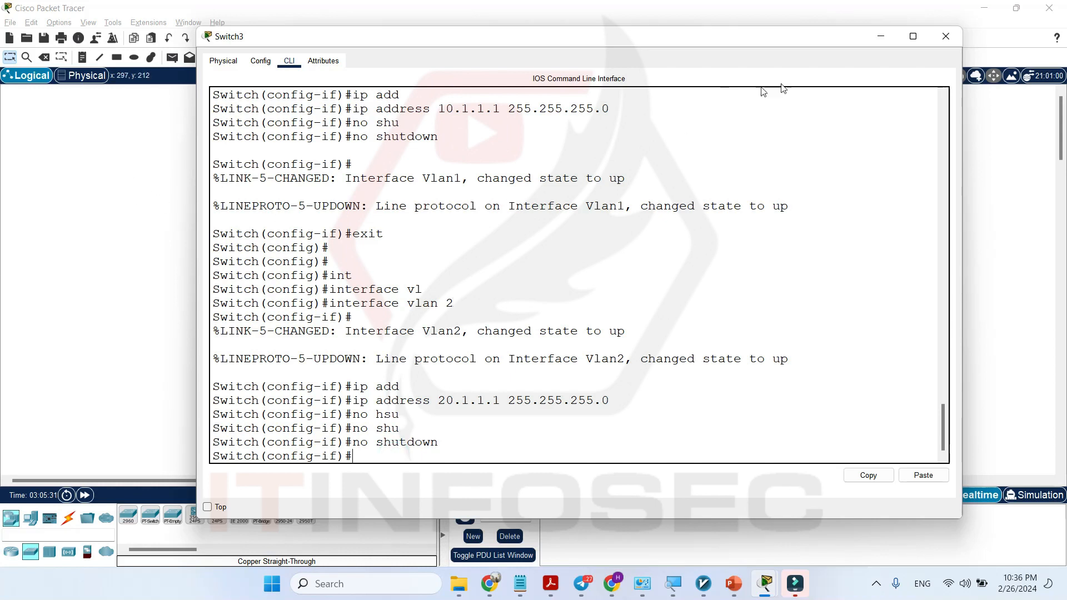
left_click(946, 36)
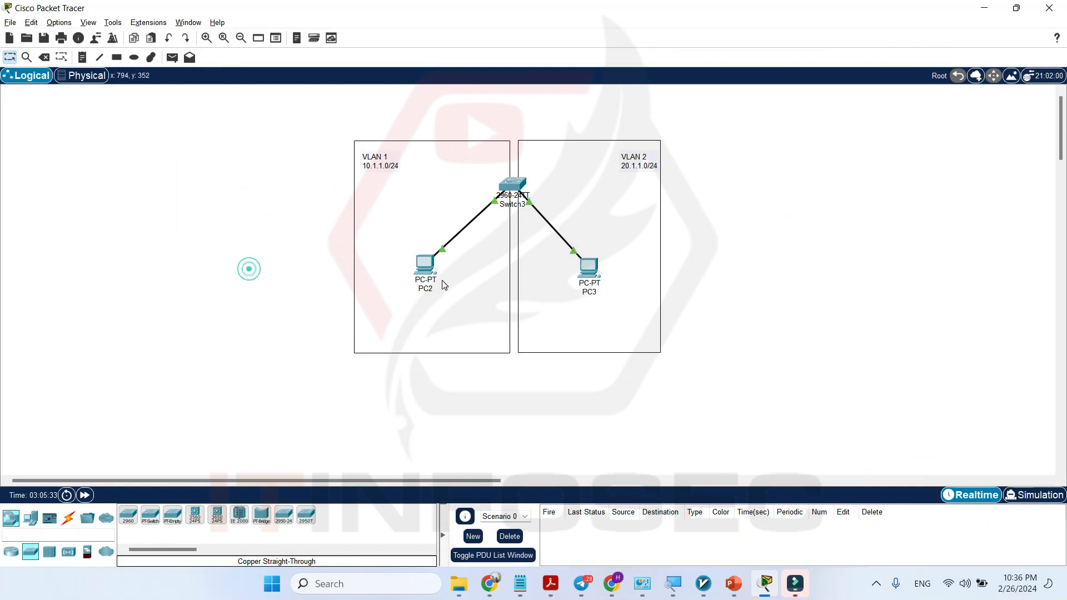
Give PC2 the static IPv4 address 10.1.1.2 with subnet mask 255.255.255.0.
left_click(429, 263)
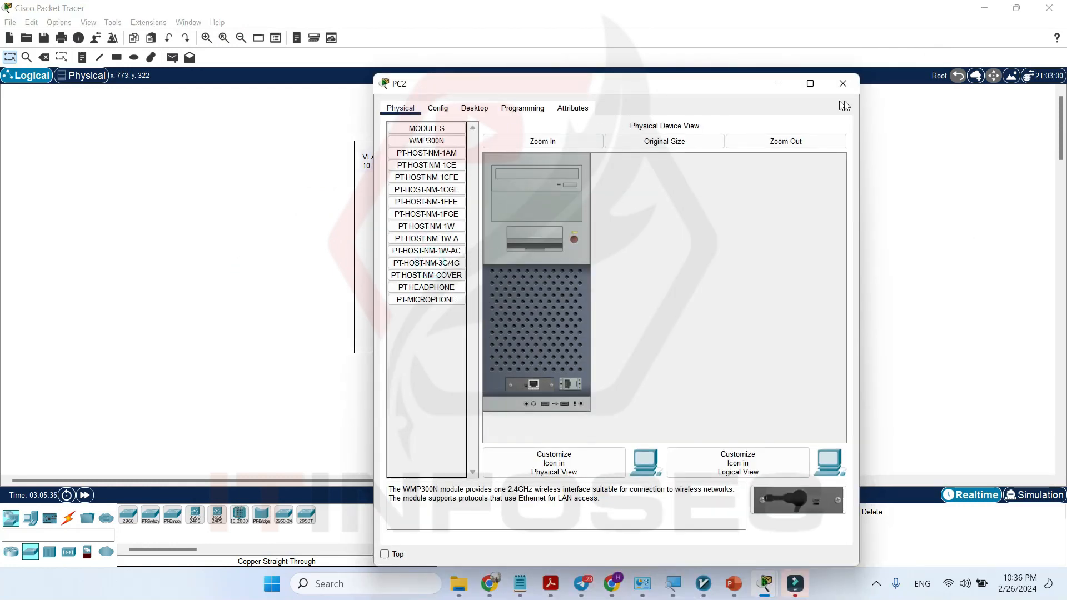
left_click(844, 83)
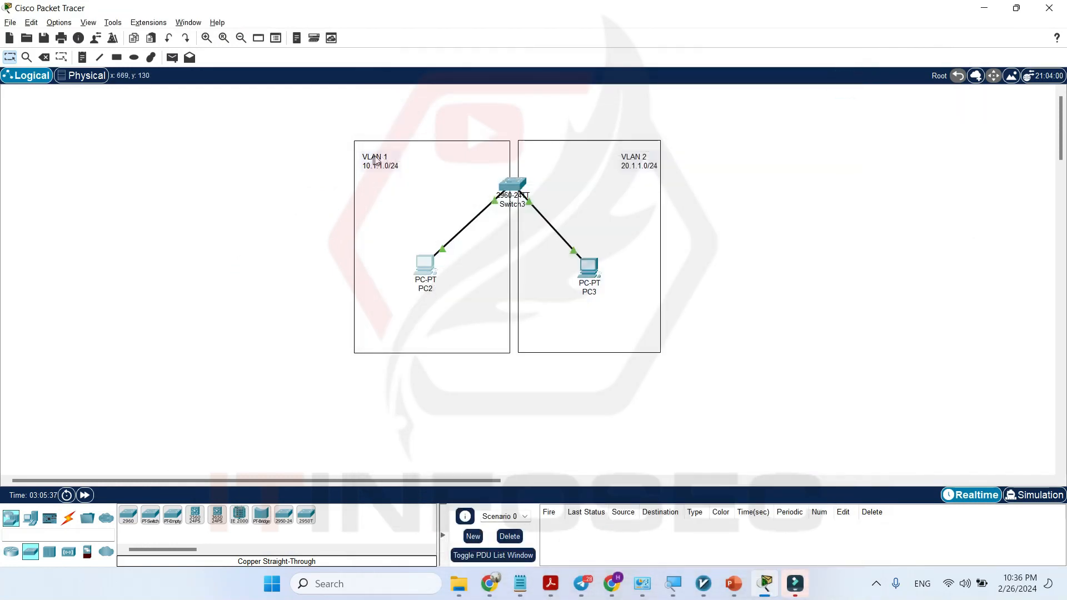
left_click(426, 264)
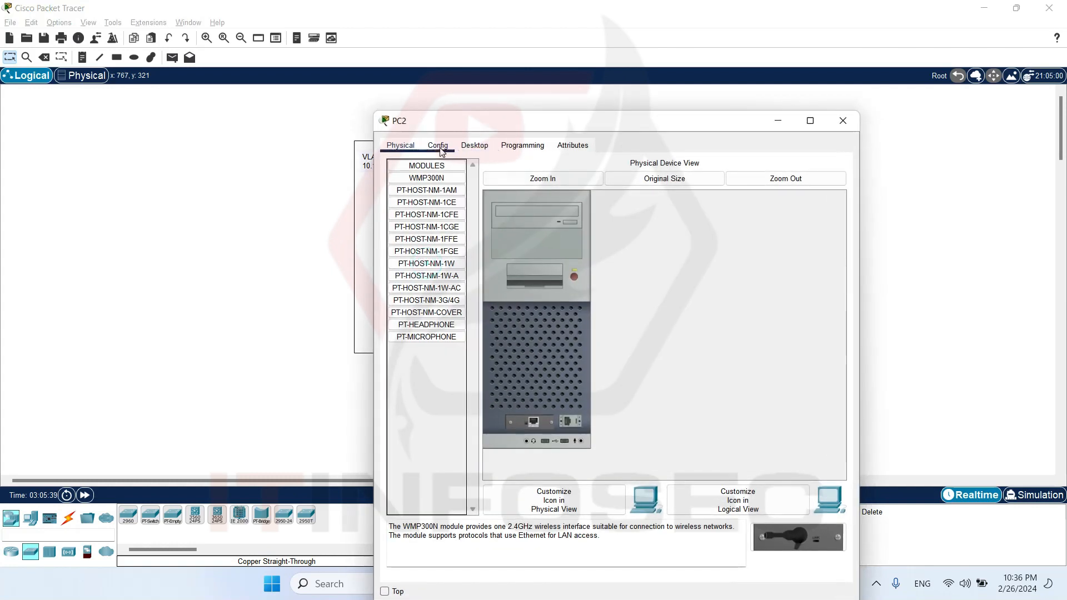
left_click(474, 145)
left_click(429, 188)
left_click(572, 229)
type("10.1.1.2")
key("Tab")
type("255.255.255")
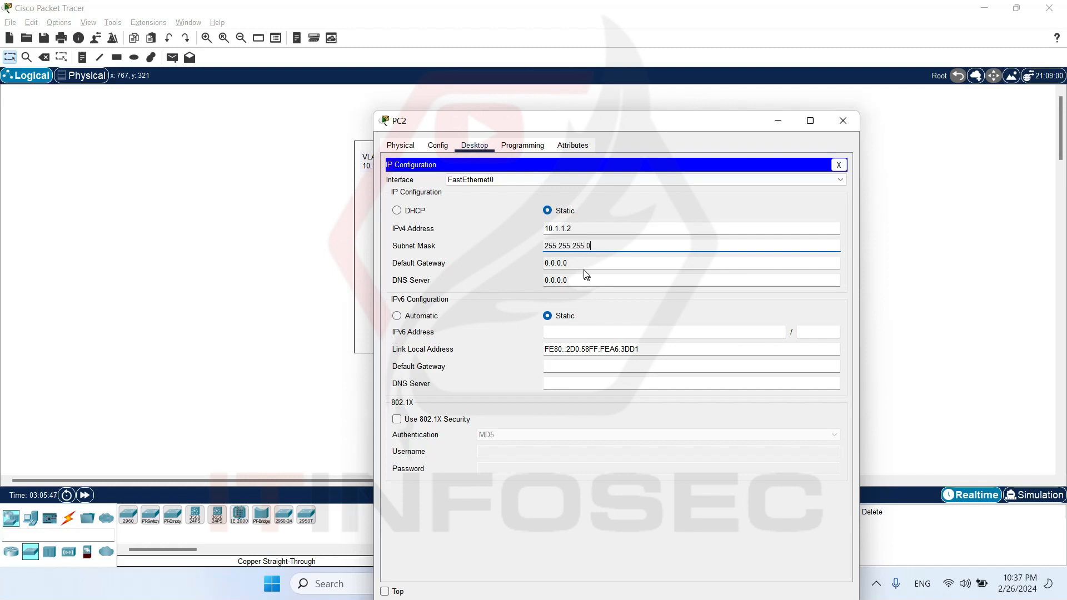
left_click(842, 120)
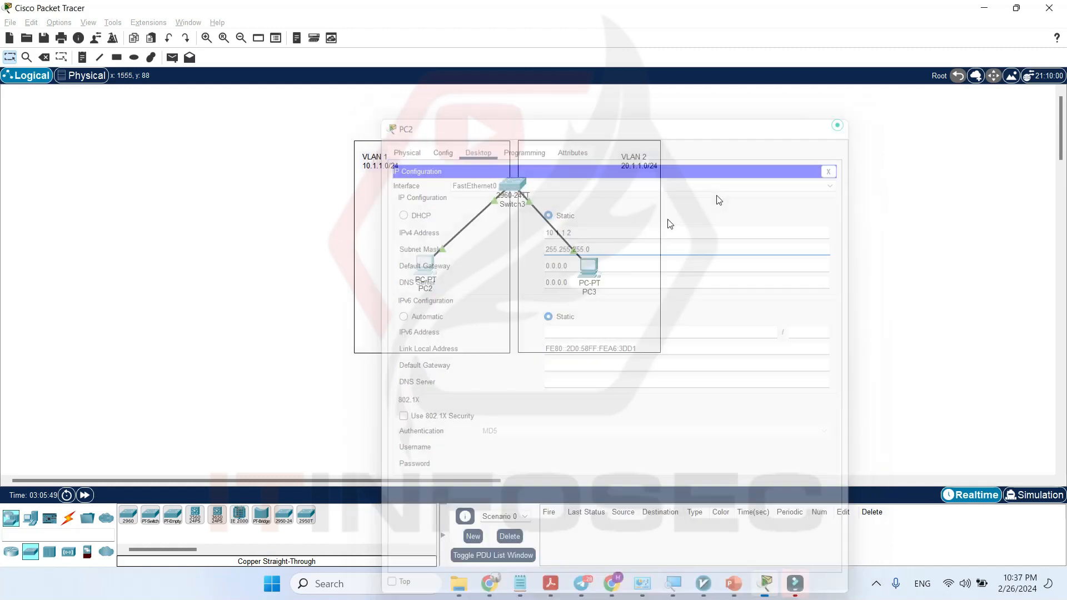
Give PC3 the static IPv4 address 20.1.1.2 with subnet mask 255.255.255.0.
left_click(580, 277)
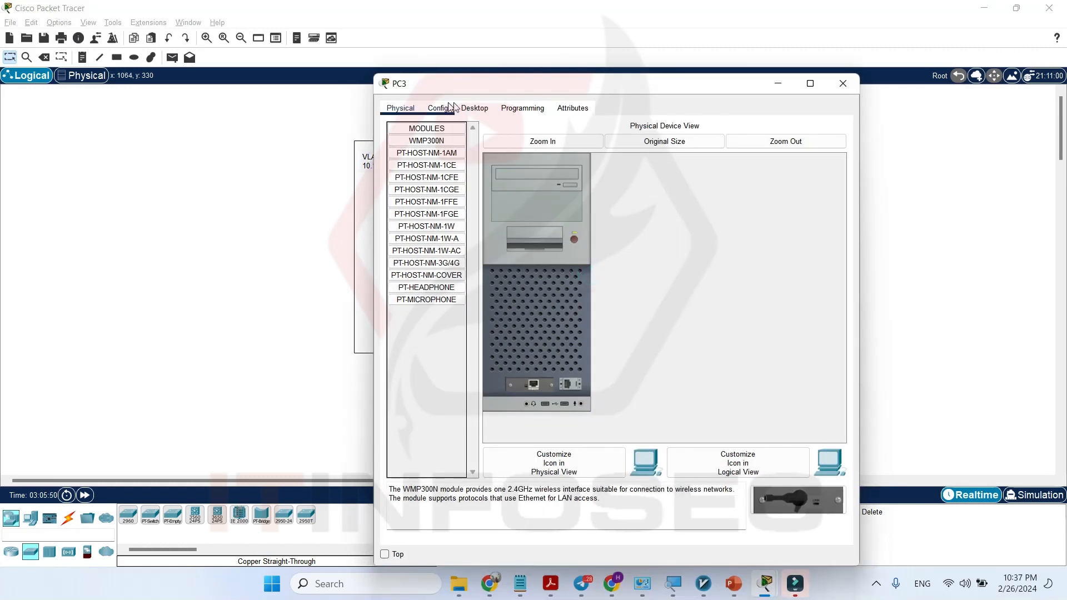
left_click(473, 107)
left_click(410, 152)
left_click(569, 191)
type("20.")
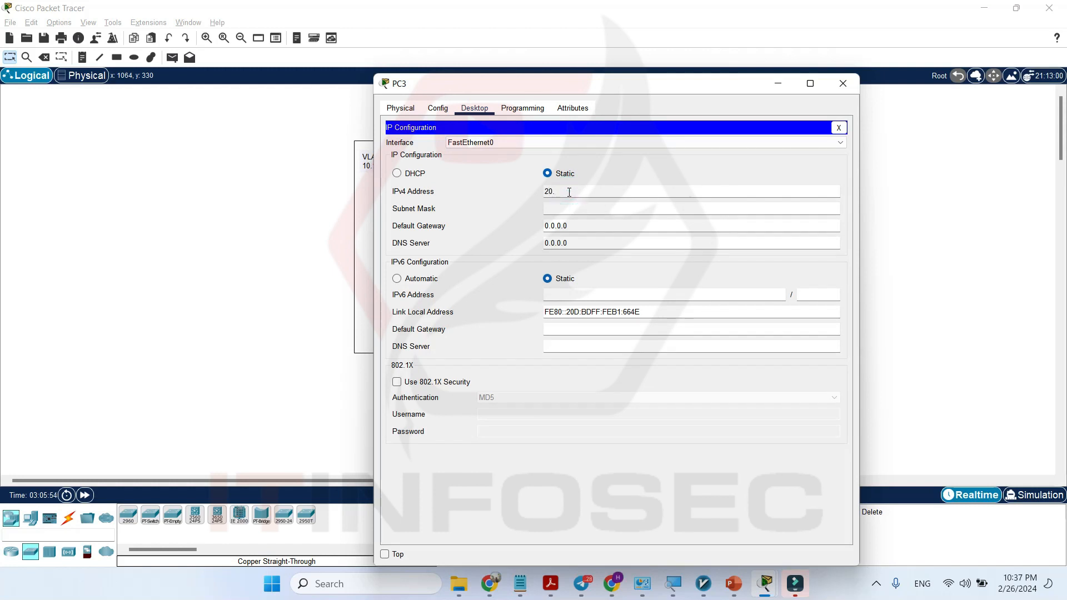
type("1.1.2")
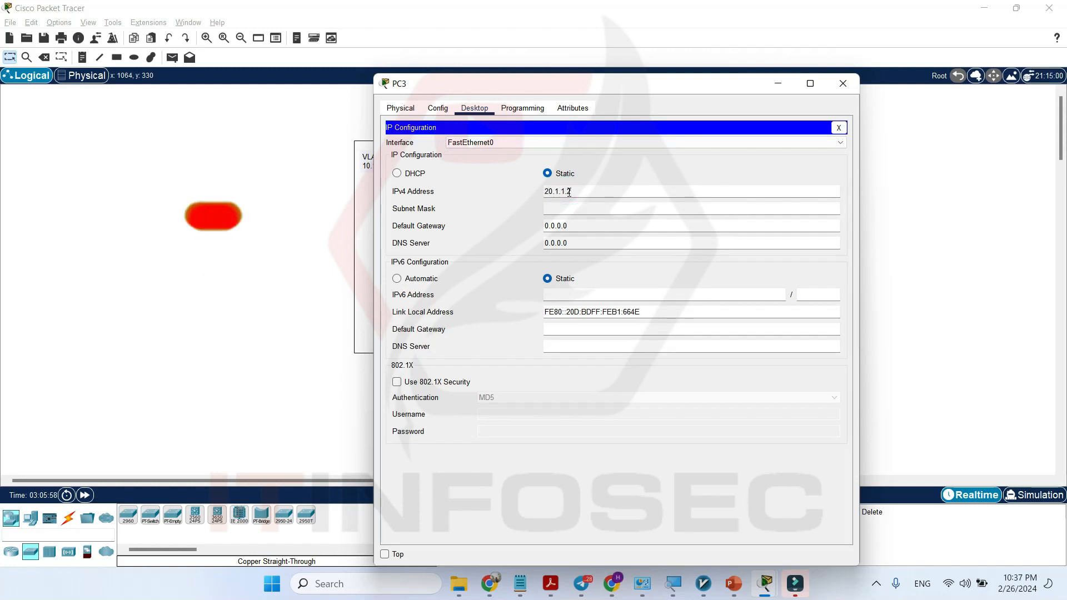
key("Tab")
type("2")
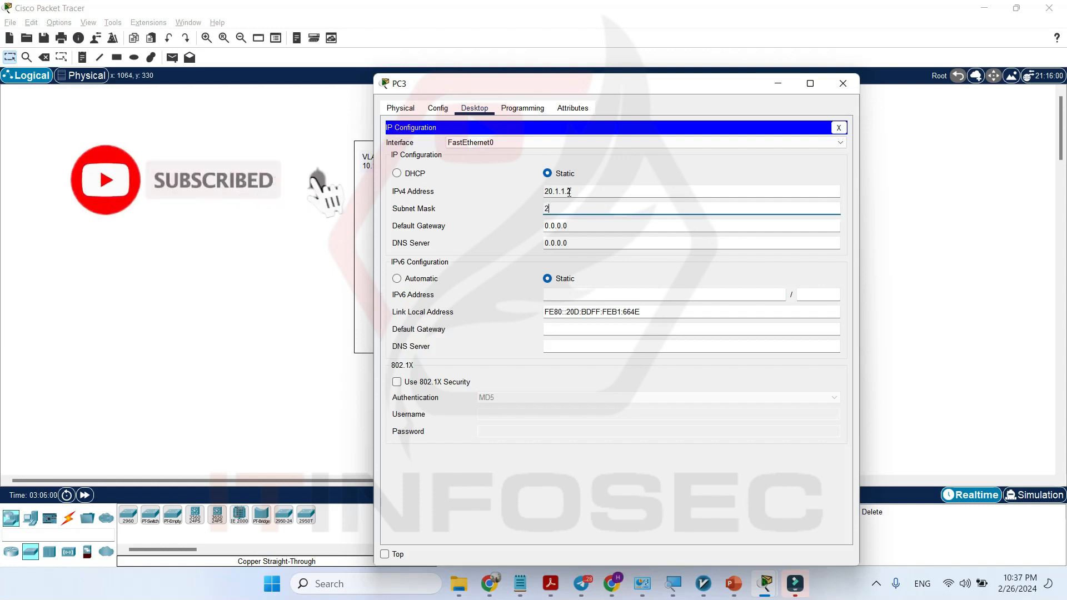
type("55.255.255.0")
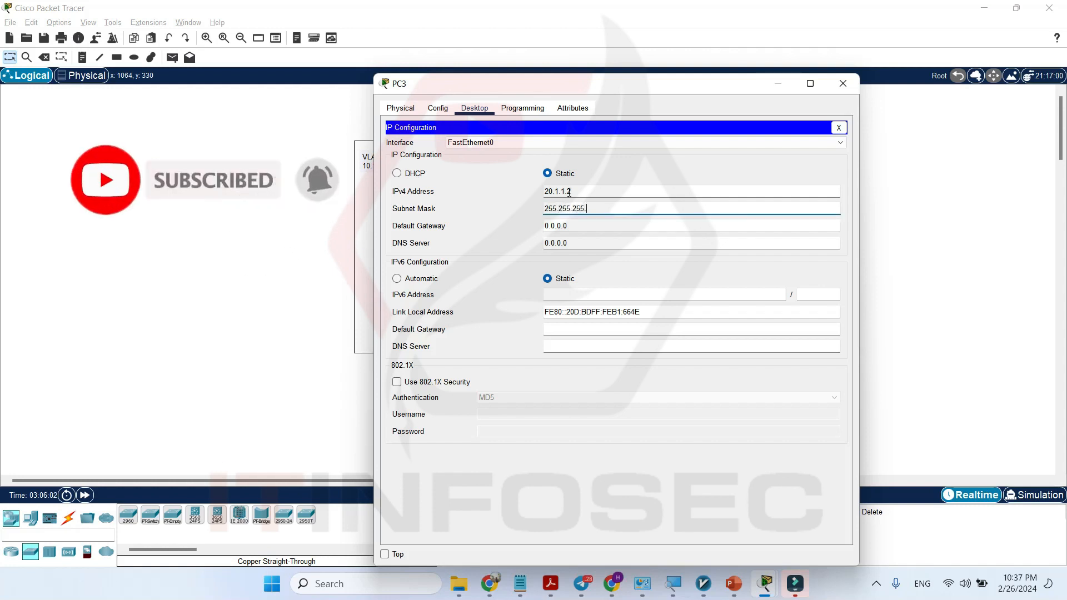
left_click(843, 83)
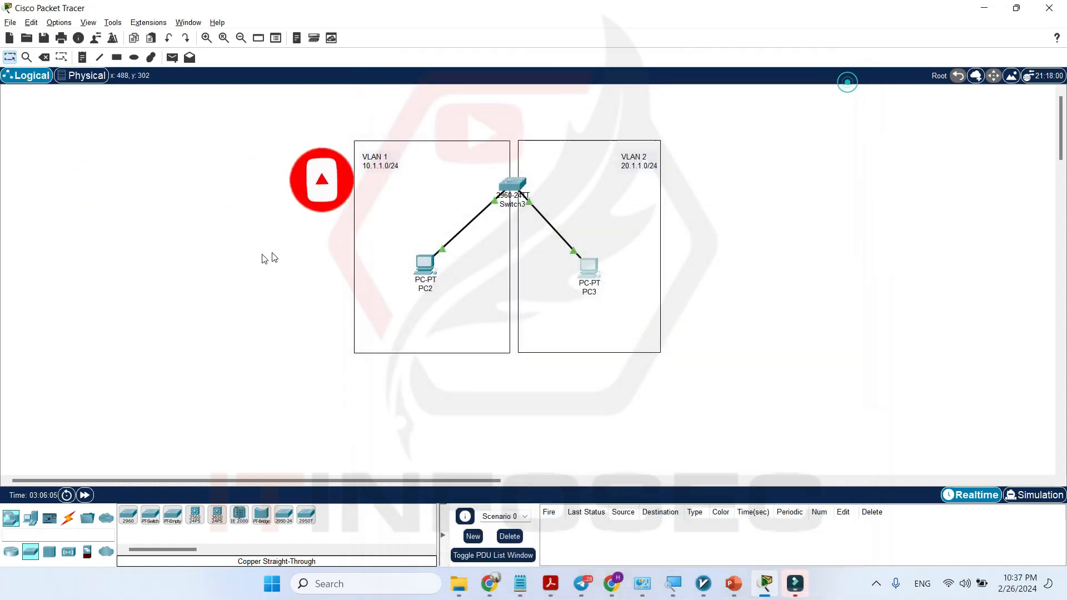
Reopen Switch3's command line in a maximized window and return to privileged EXEC mode with end.
left_click(515, 185)
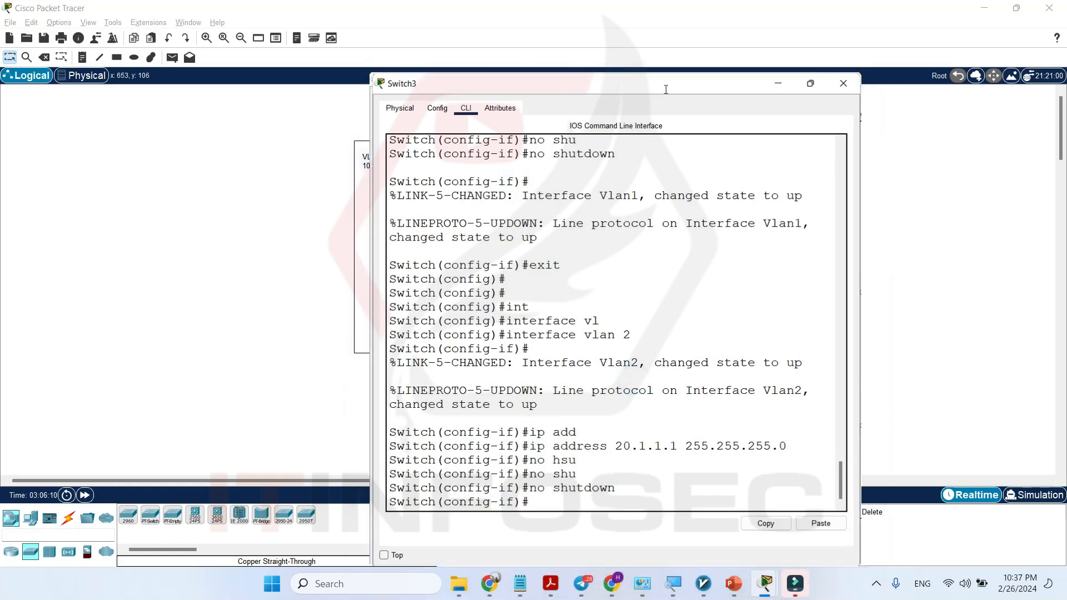
double_click(664, 89)
key("Return")
key("Return")
type("end")
key("Return")
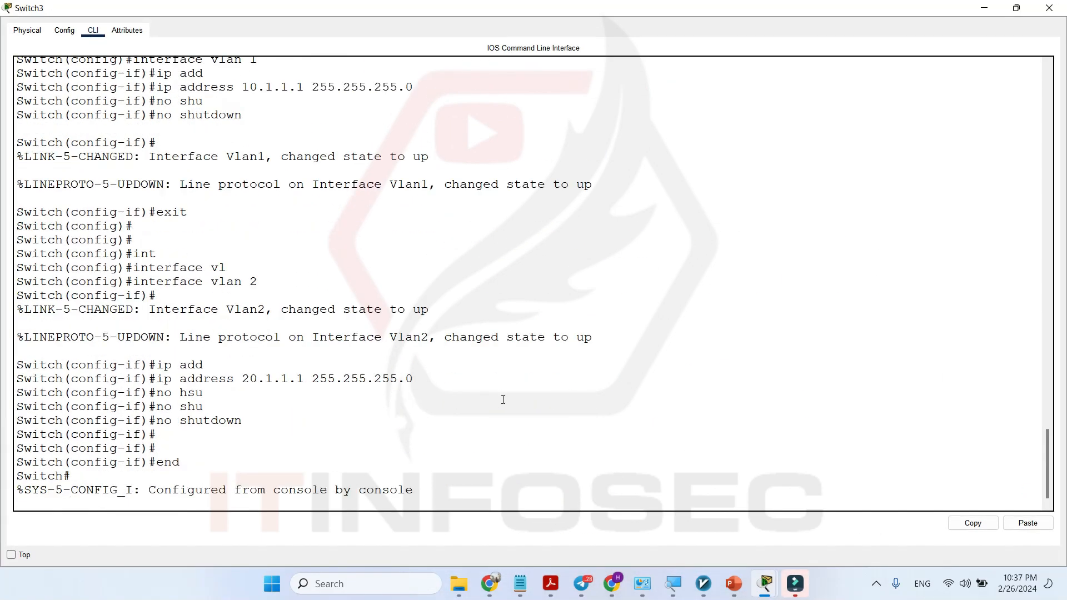
key("Return")
key("Return")
key("Return")
key("Return")
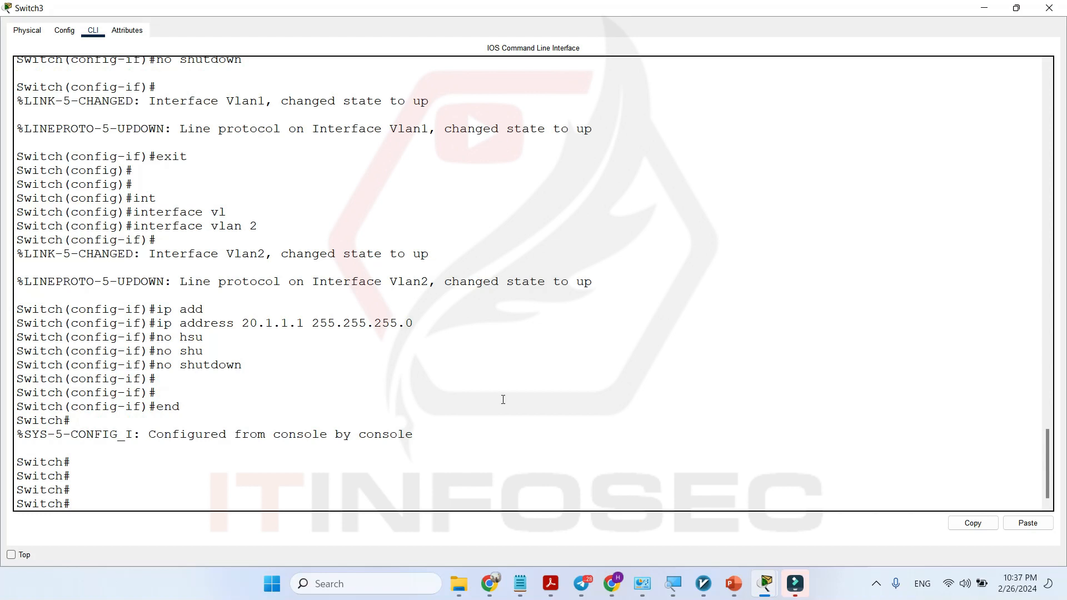
List the addresses and status of Switch3's interfaces with show ip interface brief.
type("sh")
key("Tab")
type("ip int")
key("Tab")
type("bri")
key("Tab")
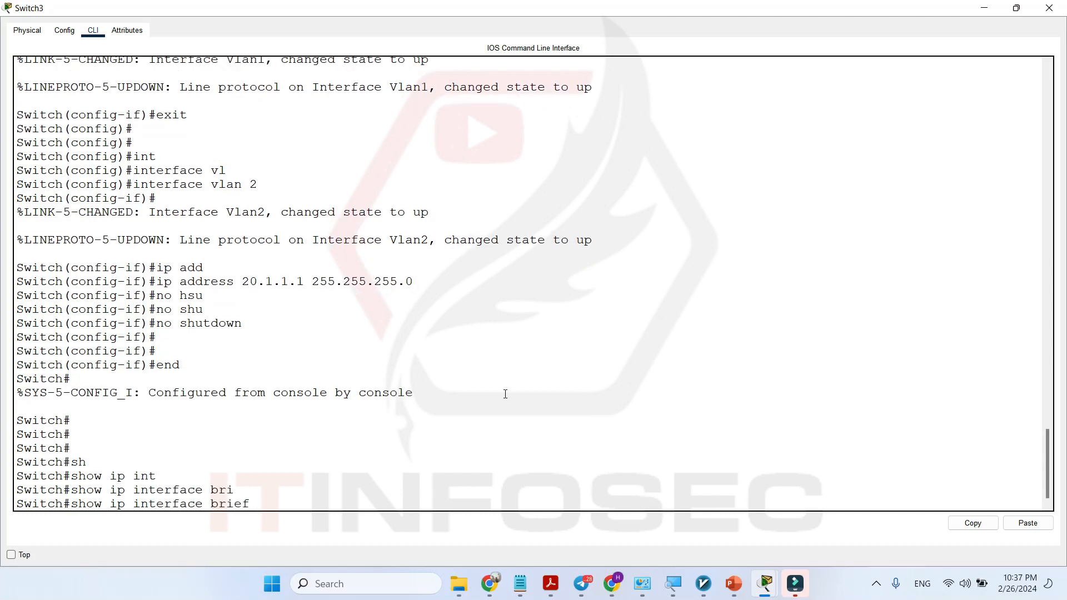
key("Return")
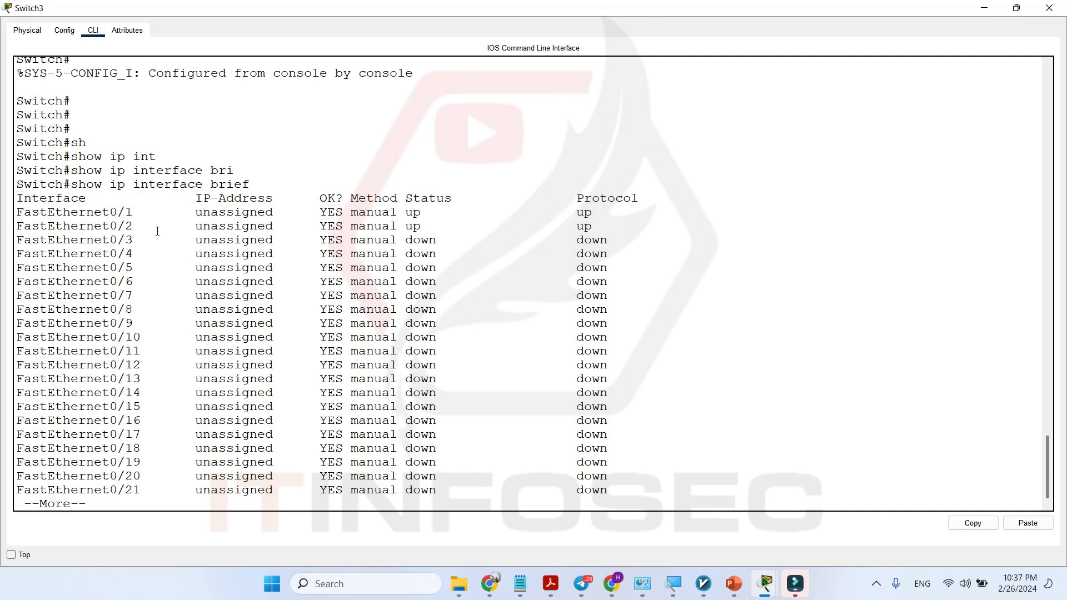
Page through the rest of the interface list, examine the Vlan1 and Vlan2 entries, and close the Switch3 window.
left_click_drag(79, 184, 257, 184)
left_click(307, 385)
key("Return")
key("Return")
key("Return")
key("Return")
key("Return")
key("Return")
key("Return")
key("Return")
key("Return")
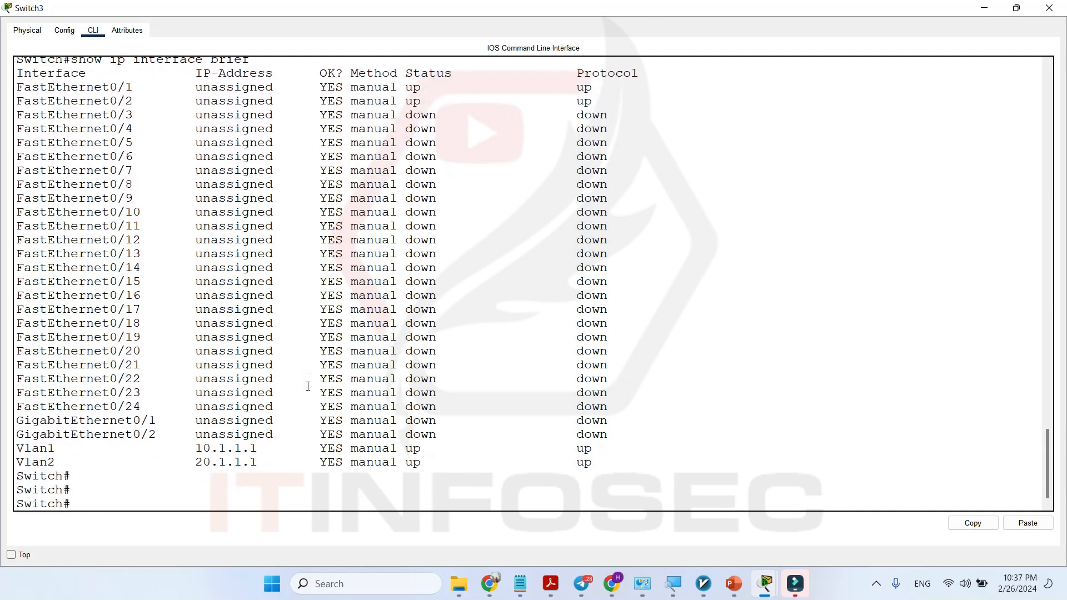
left_click_drag(20, 448, 59, 449)
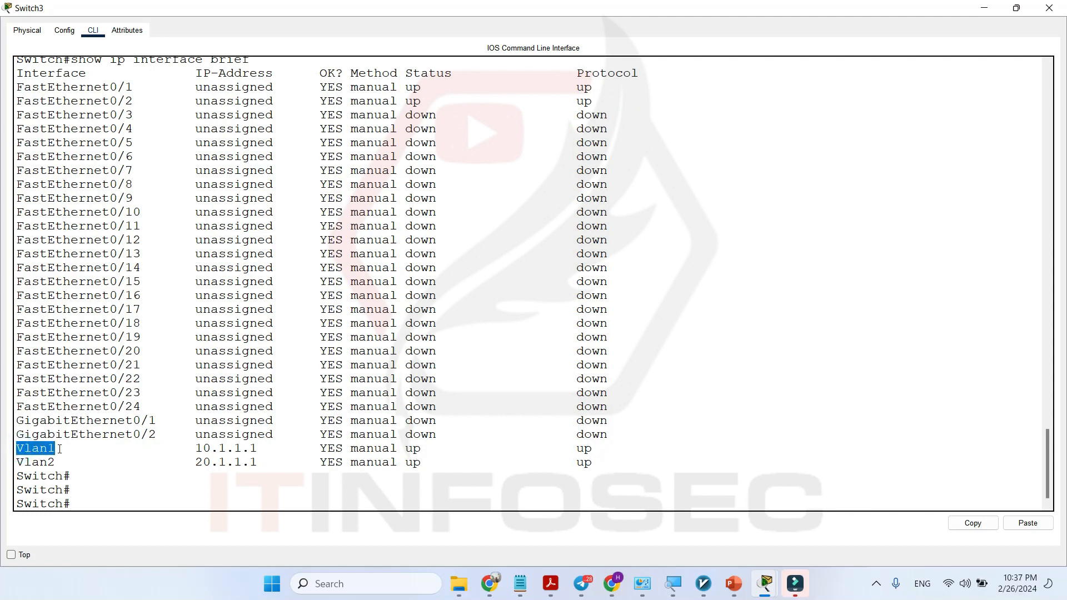
left_click_drag(182, 443, 282, 454)
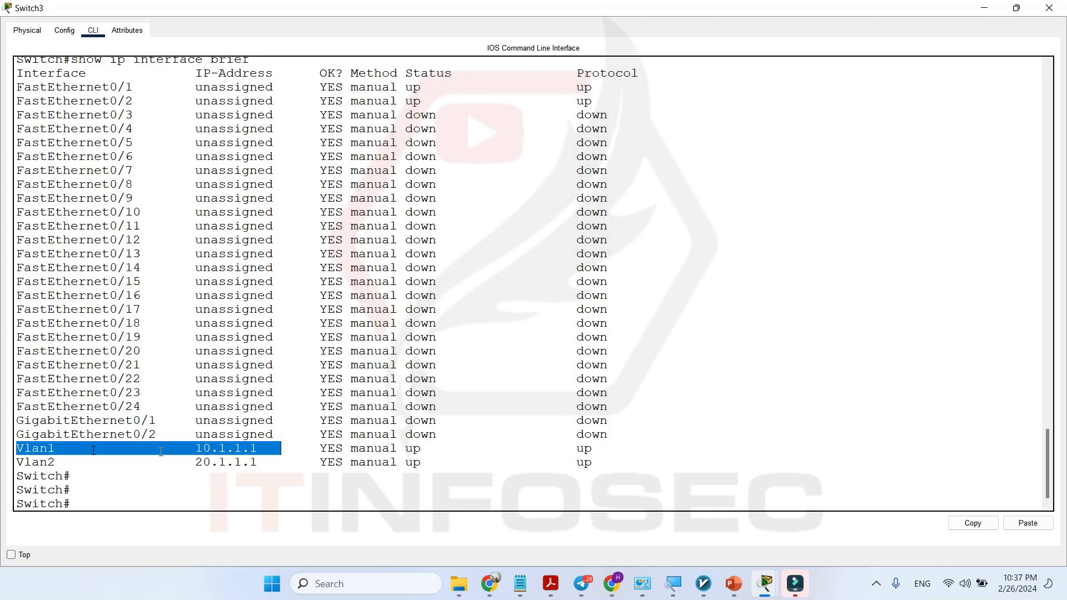
triple_click(39, 461)
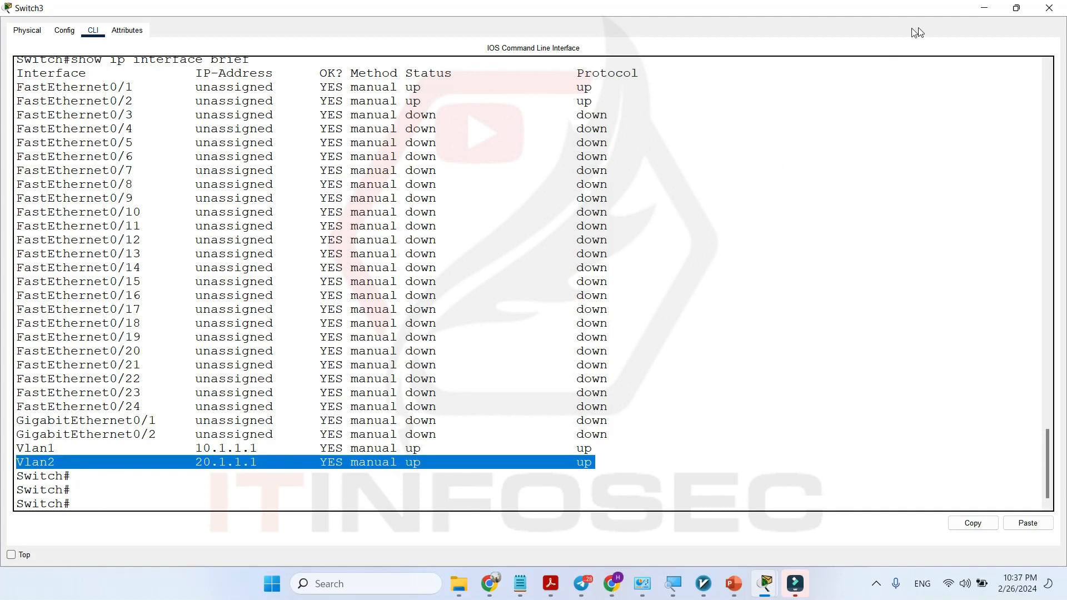
left_click(1049, 8)
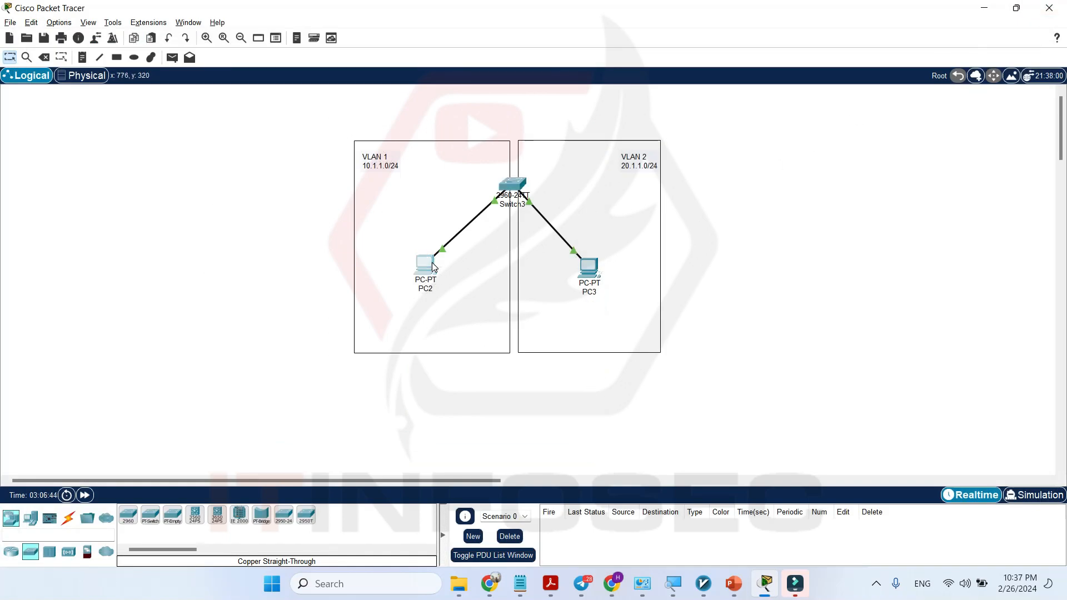
Run ipconfig in PC2's Command Prompt and check its IPv4 address.
left_click(431, 262)
left_click(705, 162)
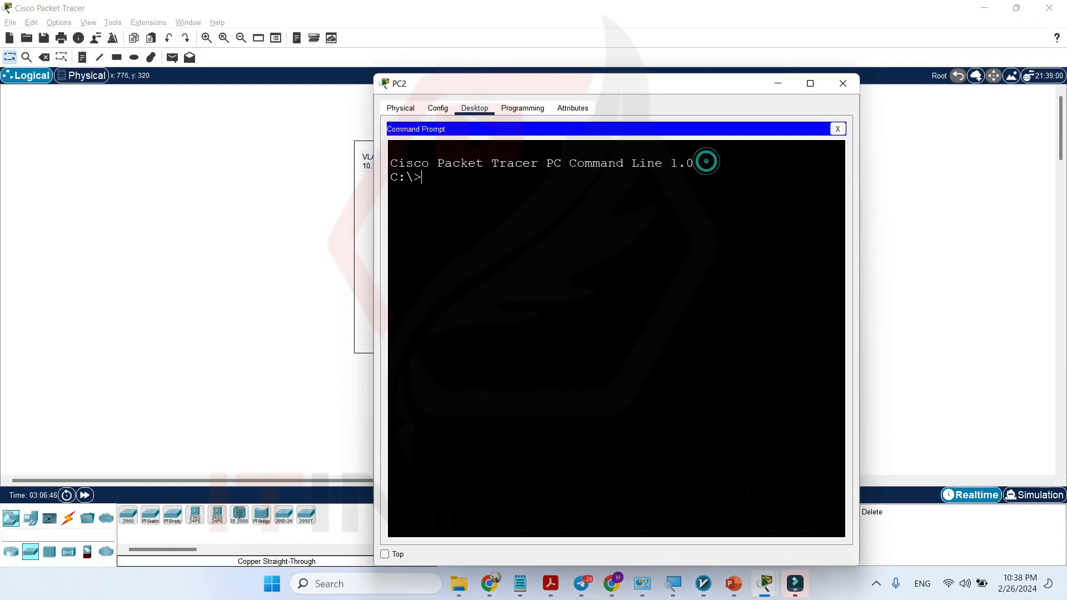
type("ipconfig")
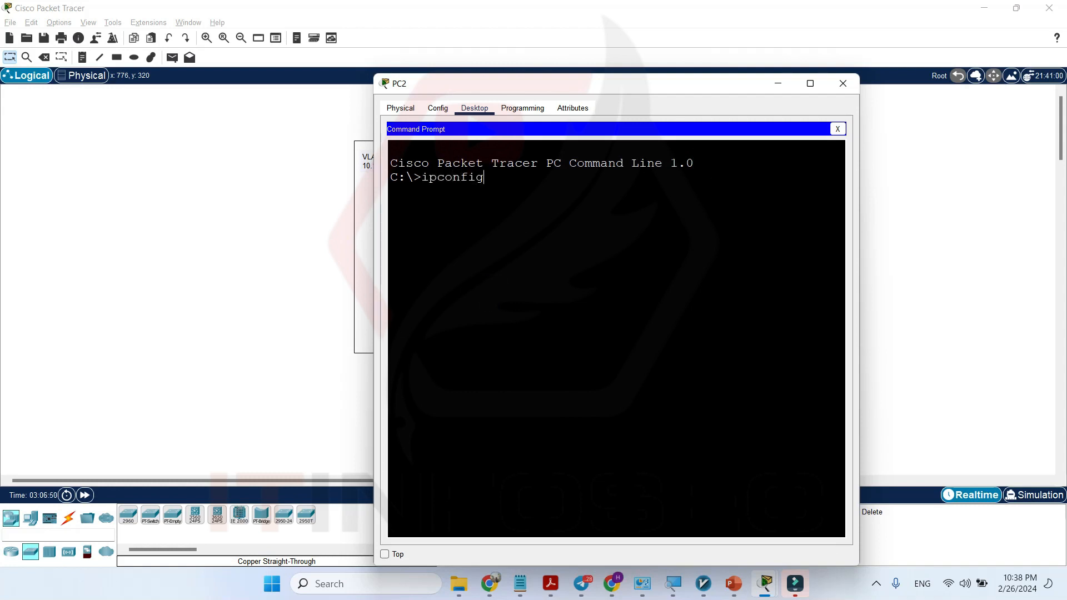
key("Return")
double_click(700, 289)
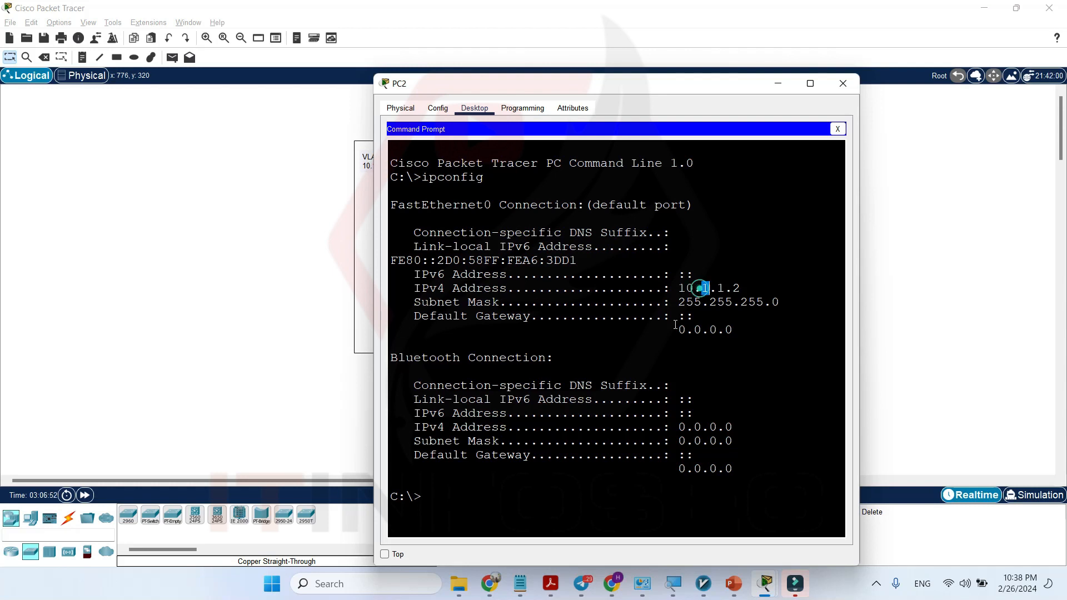
Ping the VLAN 1 interface address 10.1.1.1 from PC2's Command Prompt, check the replies, and close the PC2 window.
left_click(523, 490)
type("ping 10.1.1.1")
key("Return")
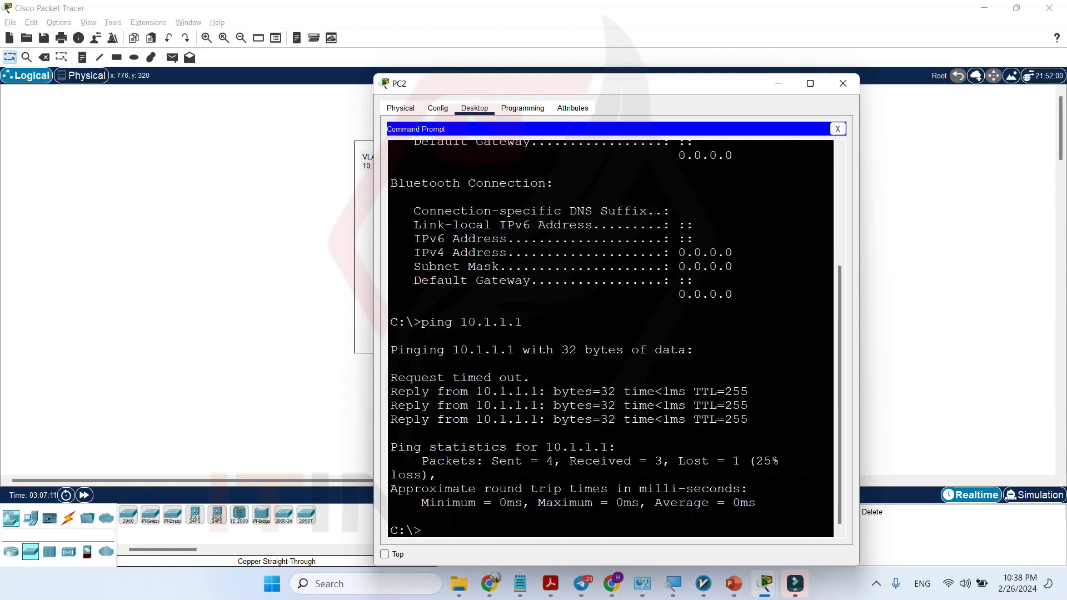
left_click_drag(539, 401, 543, 399)
left_click(845, 82)
Ping the VLAN 2 interface address 20.1.1.1 from PC3's Command Prompt and close the PC3 window.
left_click(585, 268)
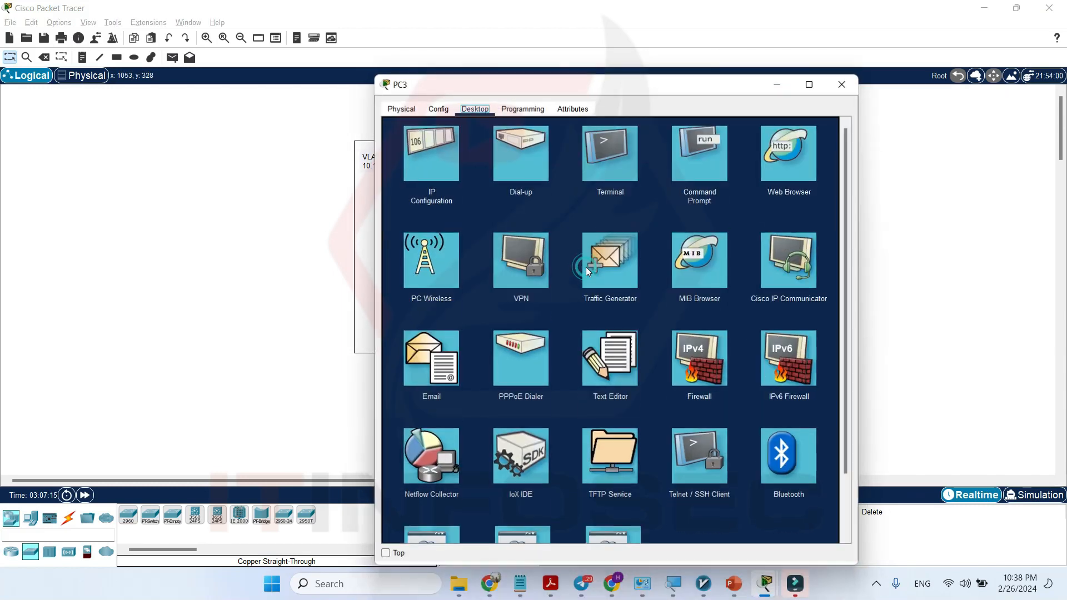
left_click(702, 169)
type("ping 20.1.1.")
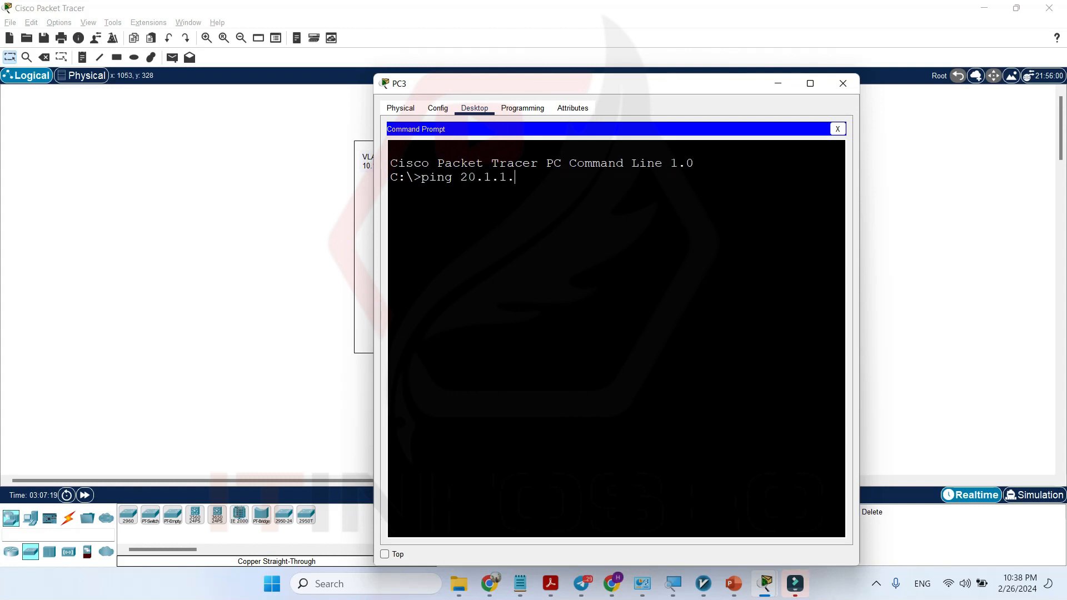
type("1")
key("Return")
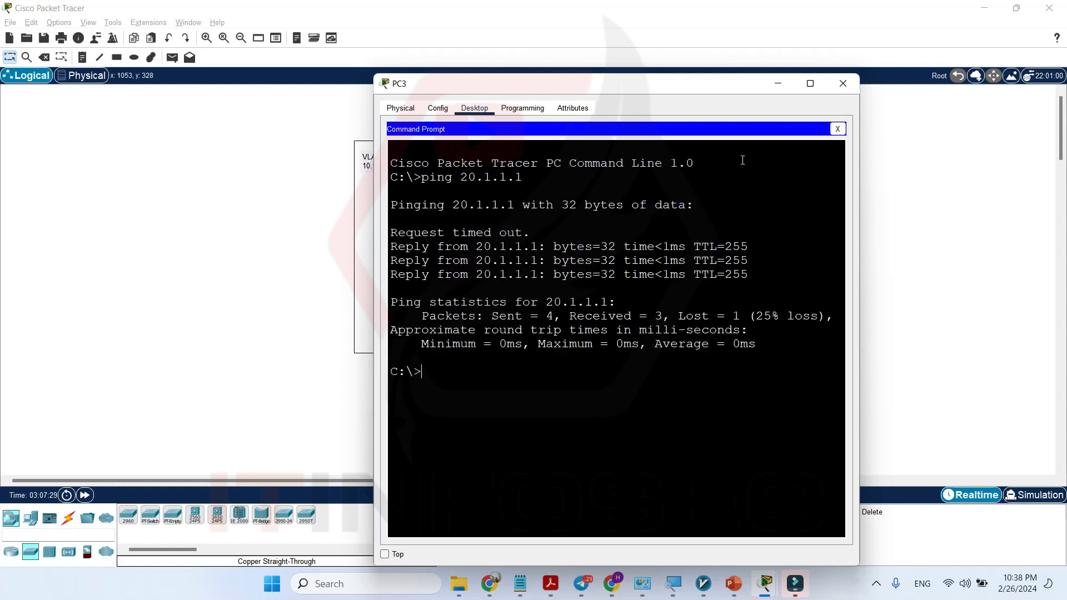
left_click(843, 83)
left_click_drag(606, 247, 637, 171)
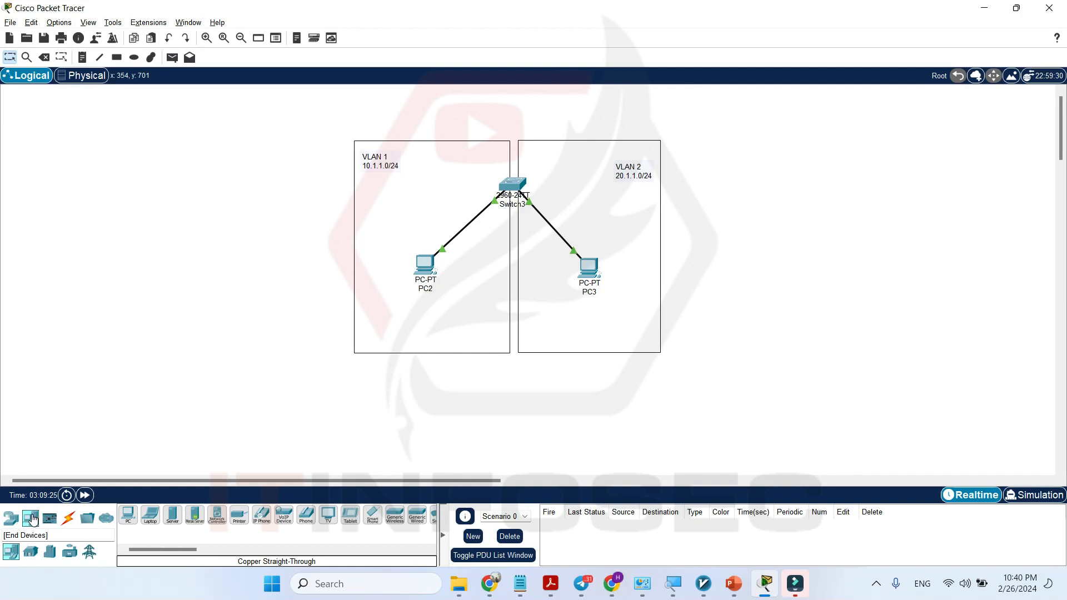
Place a server outside the VLAN 2 box and connect it to Switch3's FastEthernet0/3 port with a copper straight-through cable.
left_click(172, 520)
left_click(725, 168)
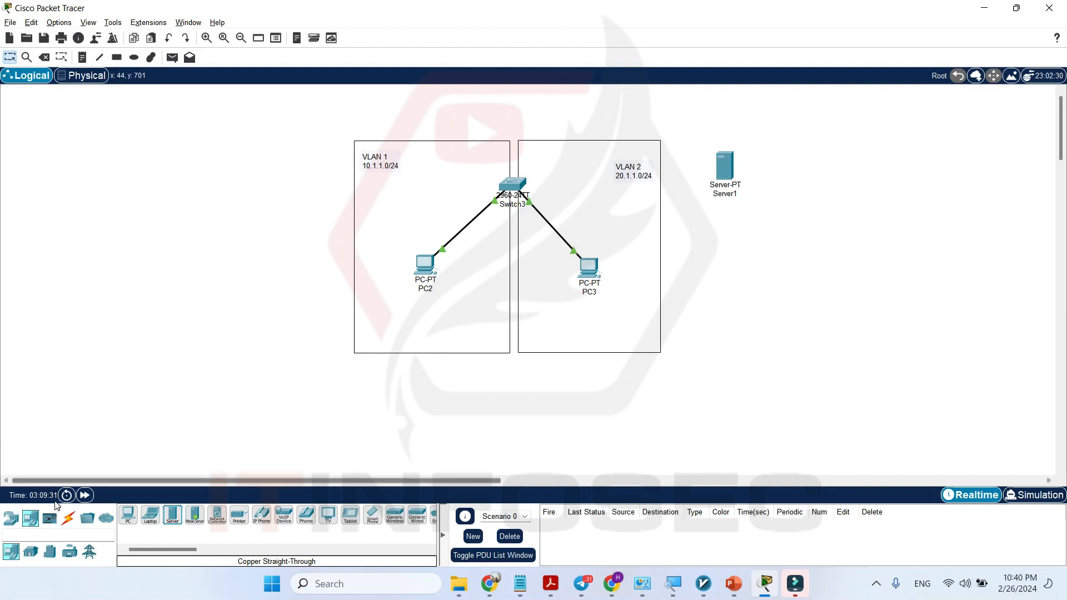
left_click(68, 517)
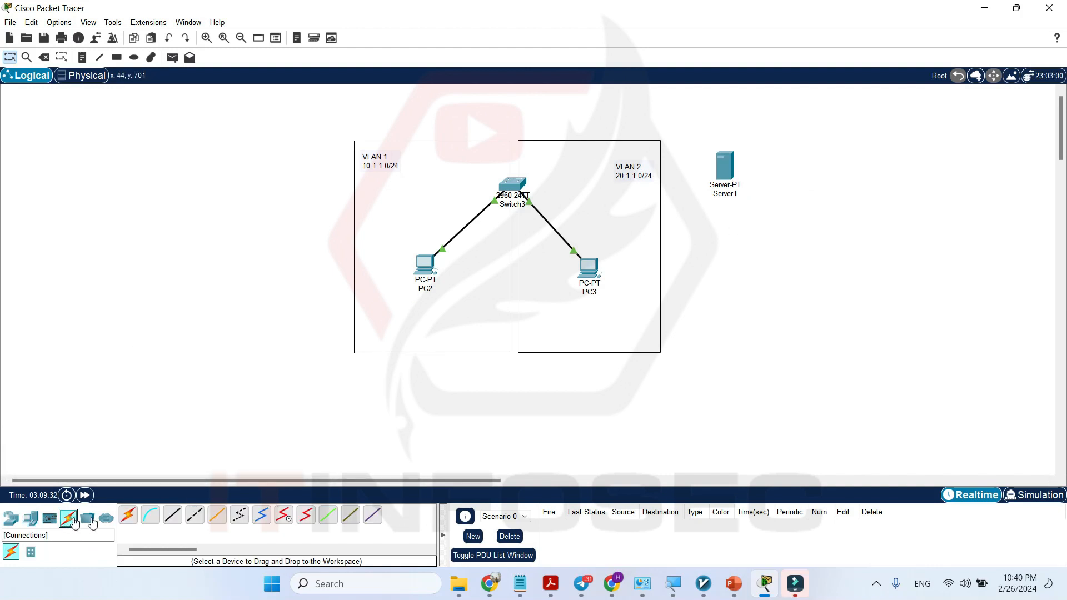
left_click(173, 520)
left_click(519, 186)
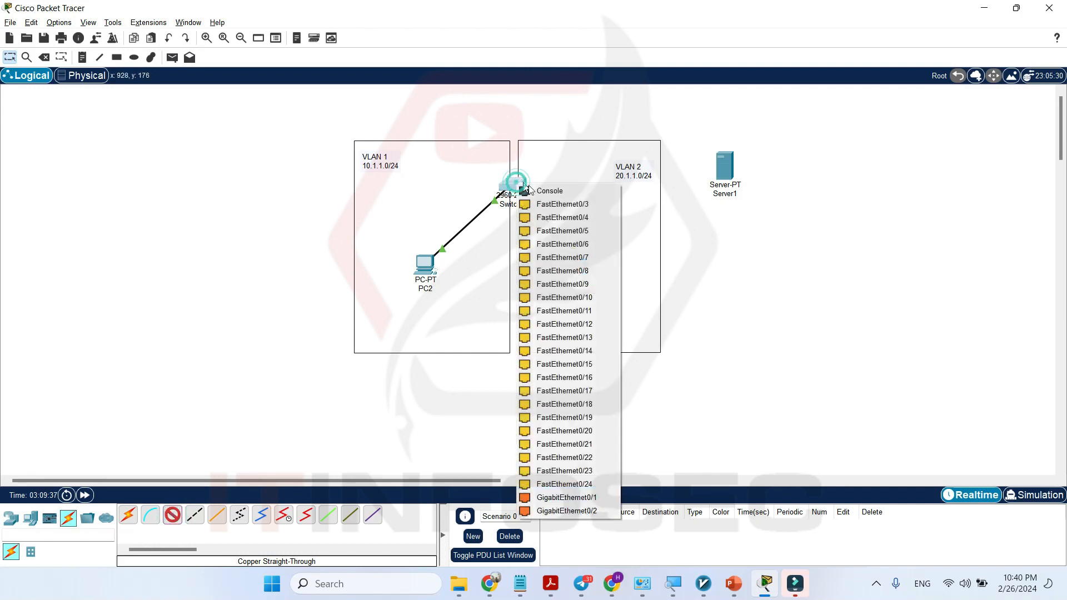
left_click(565, 206)
left_click(729, 169)
left_click(772, 174)
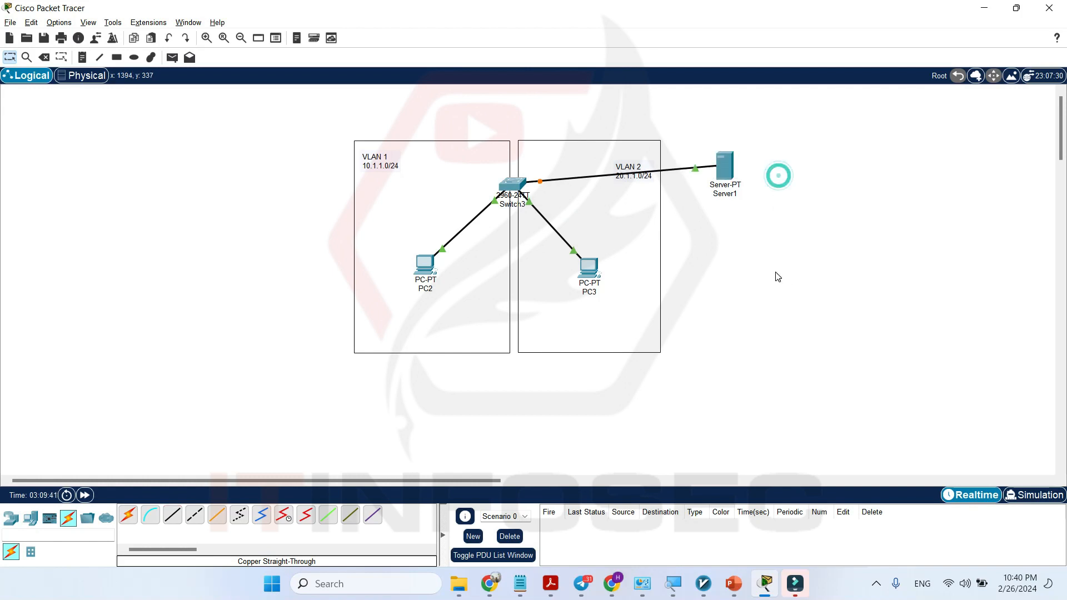
mouse_move(738, 165)
left_mouse_down()
mouse_move(738, 198)
mouse_move(744, 180)
left_mouse_up()
left_click(790, 315)
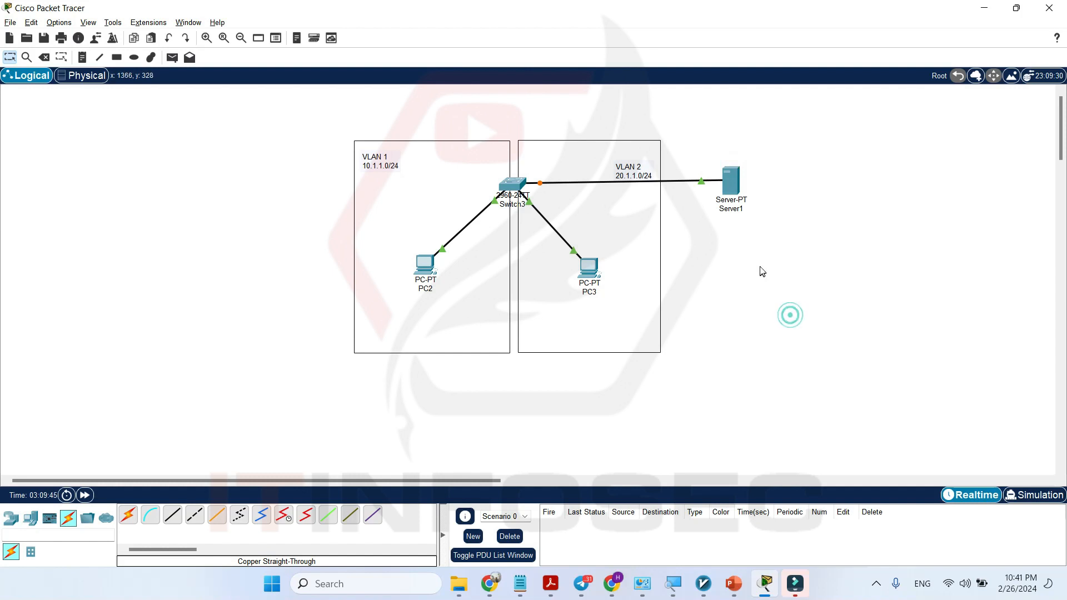
Give Server1 the static IPv4 address 200.1.1.1 with mask 255.255.255.0, and open its DHCP service settings.
left_click(731, 189)
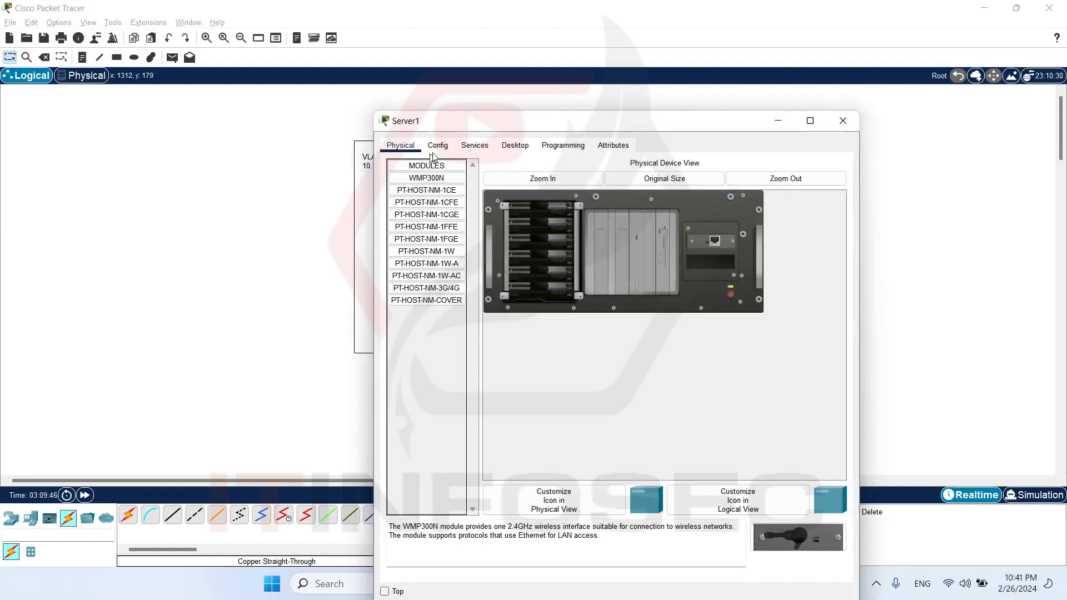
left_click(514, 146)
left_click(427, 187)
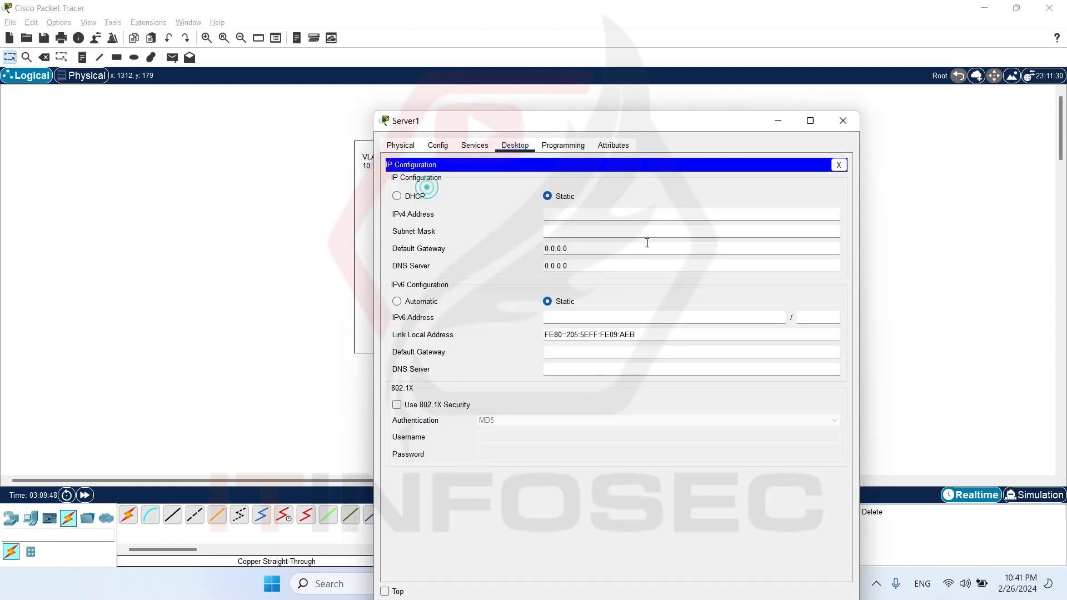
left_click(593, 215)
type("200.")
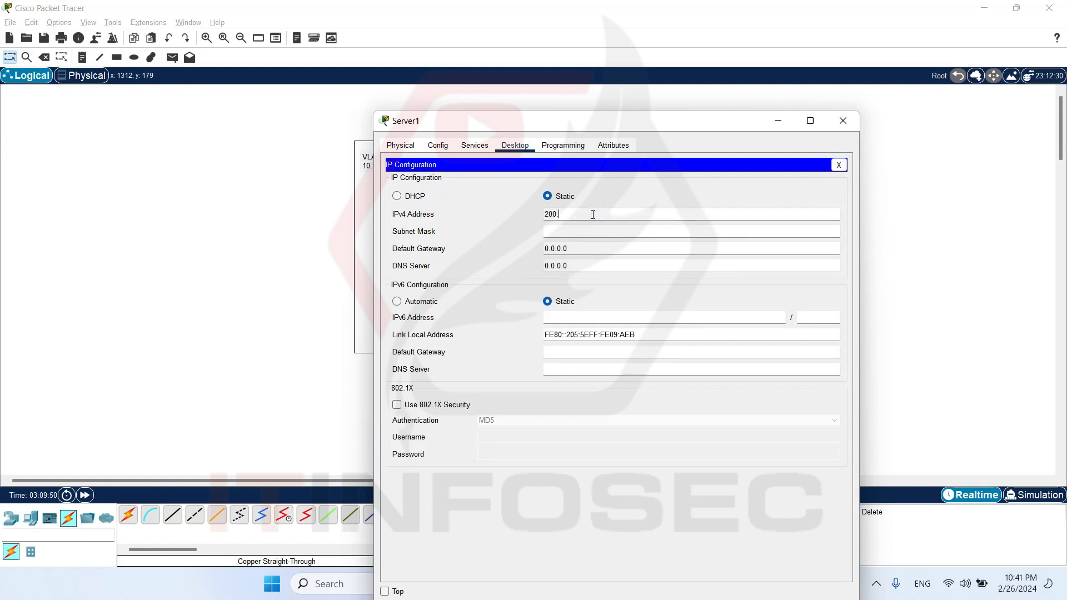
type("1.1.1")
key("Tab")
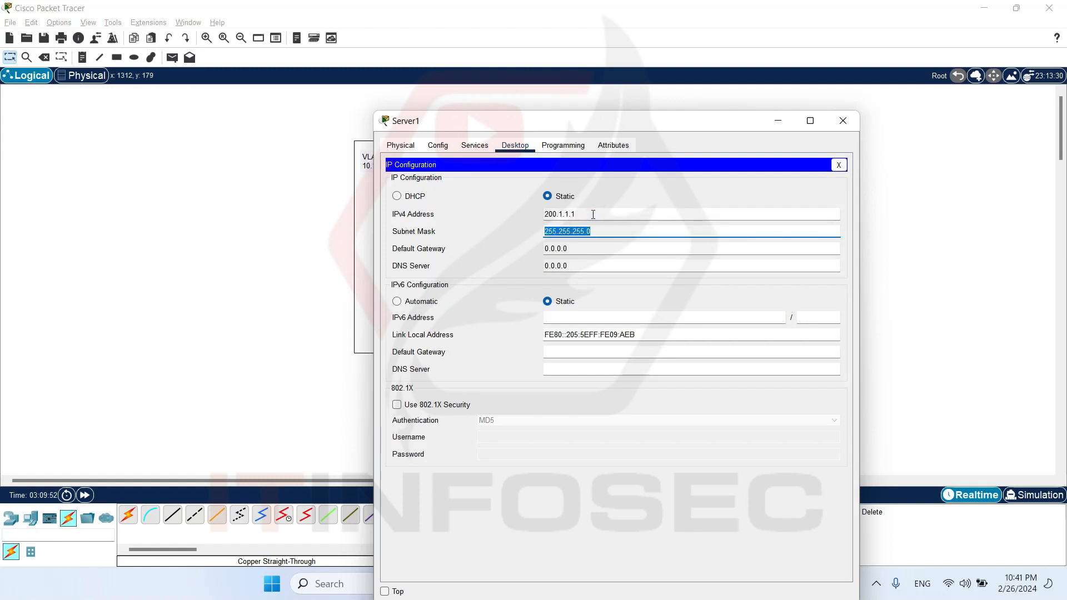
left_click(838, 165)
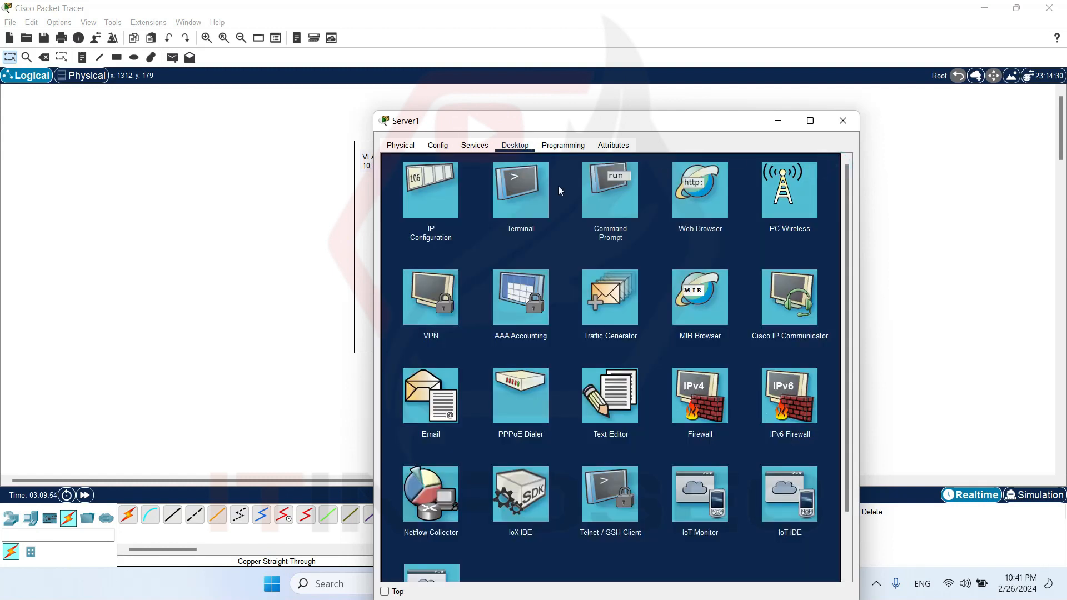
left_click(474, 145)
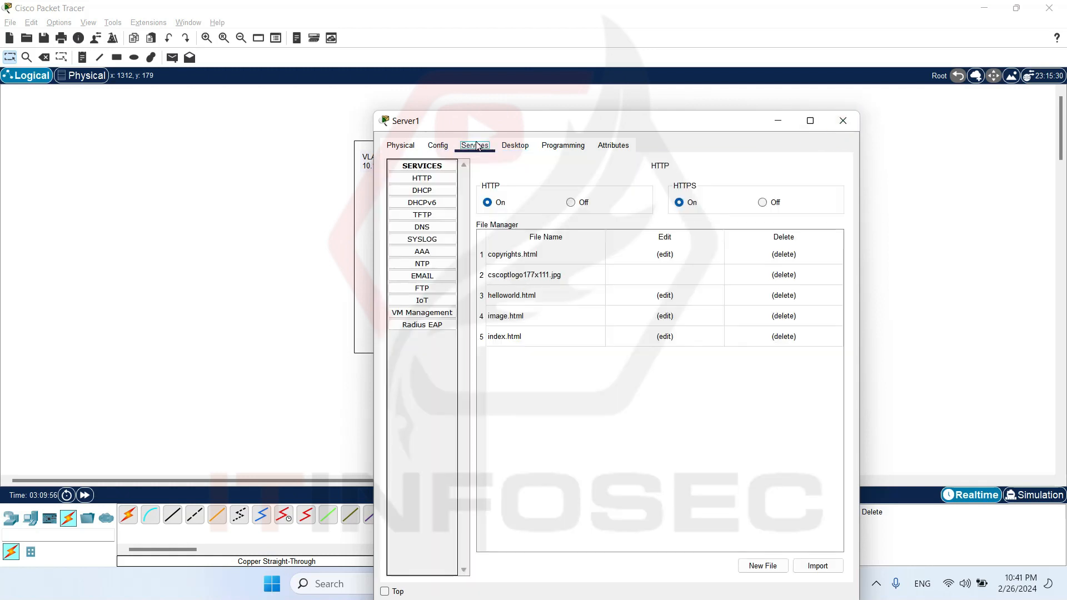
left_click(432, 192)
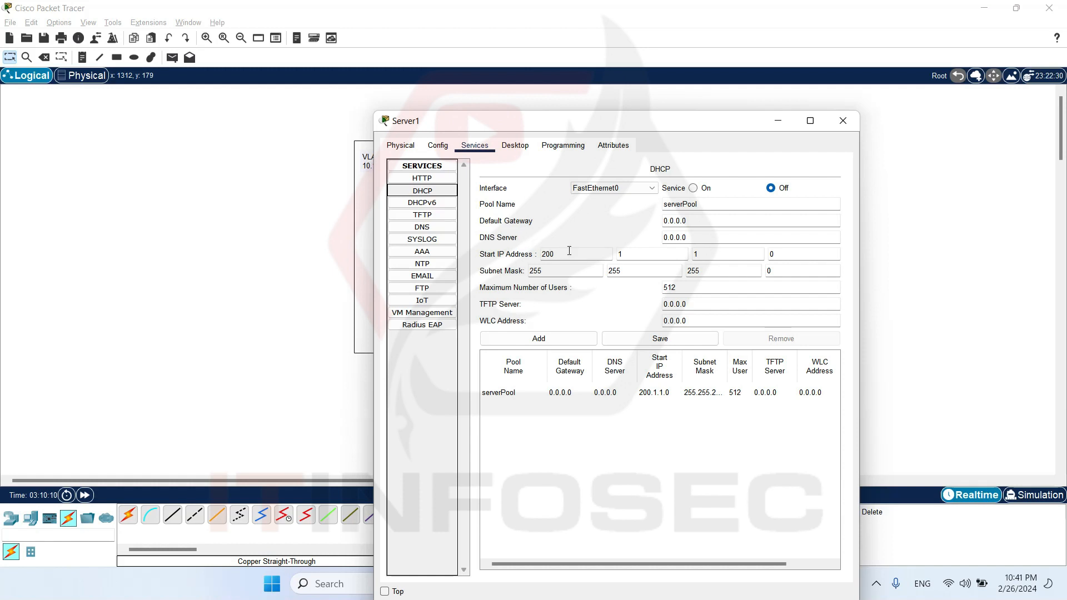
left_click(588, 255)
left_click(654, 253)
left_click(794, 254)
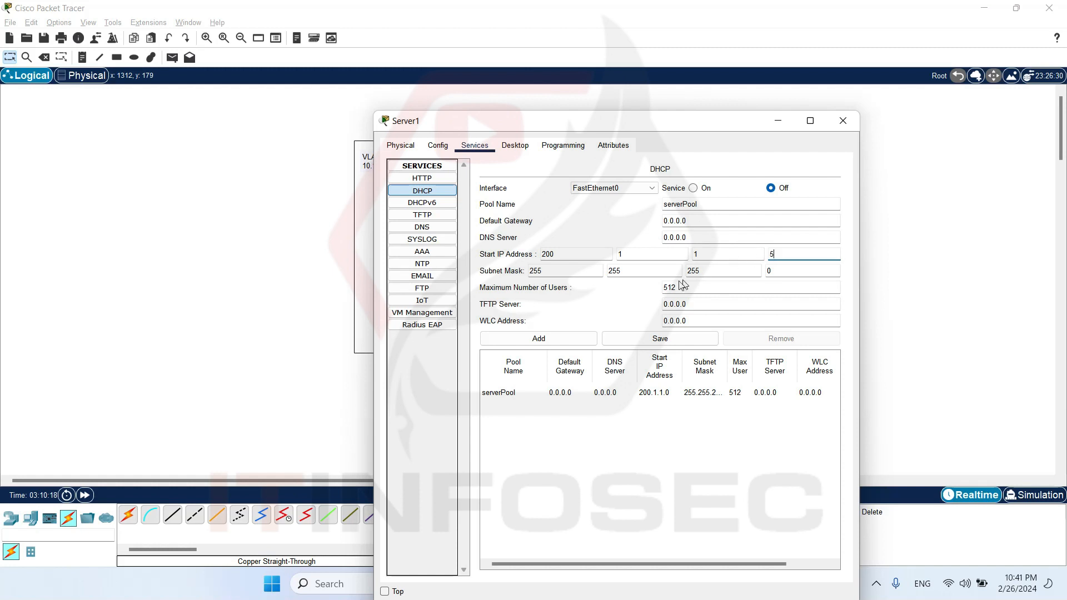
left_click(663, 394)
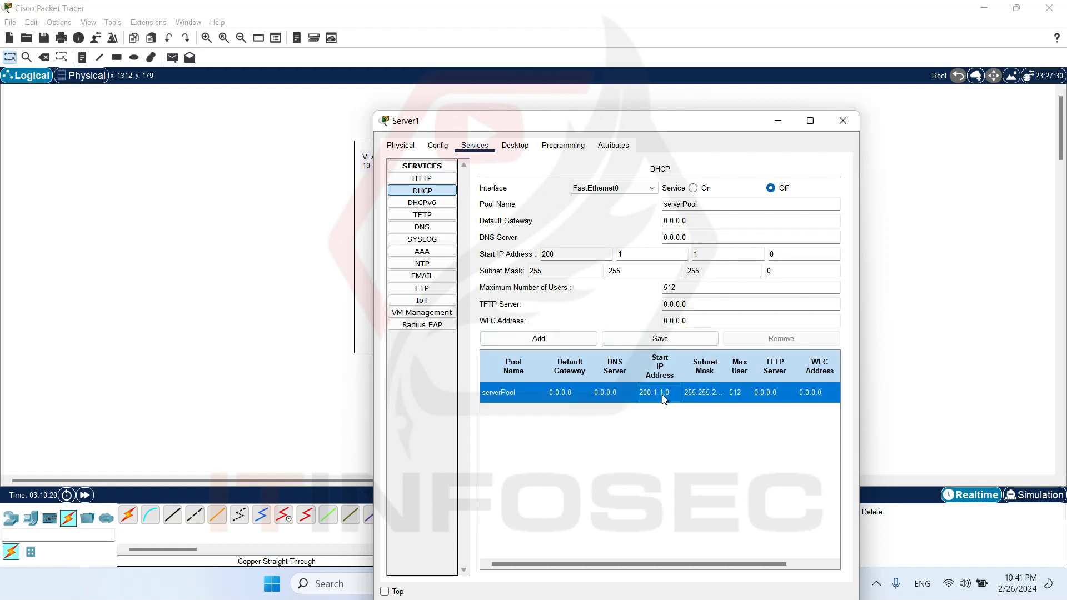
left_click_drag(709, 203, 655, 206)
left_click(703, 204)
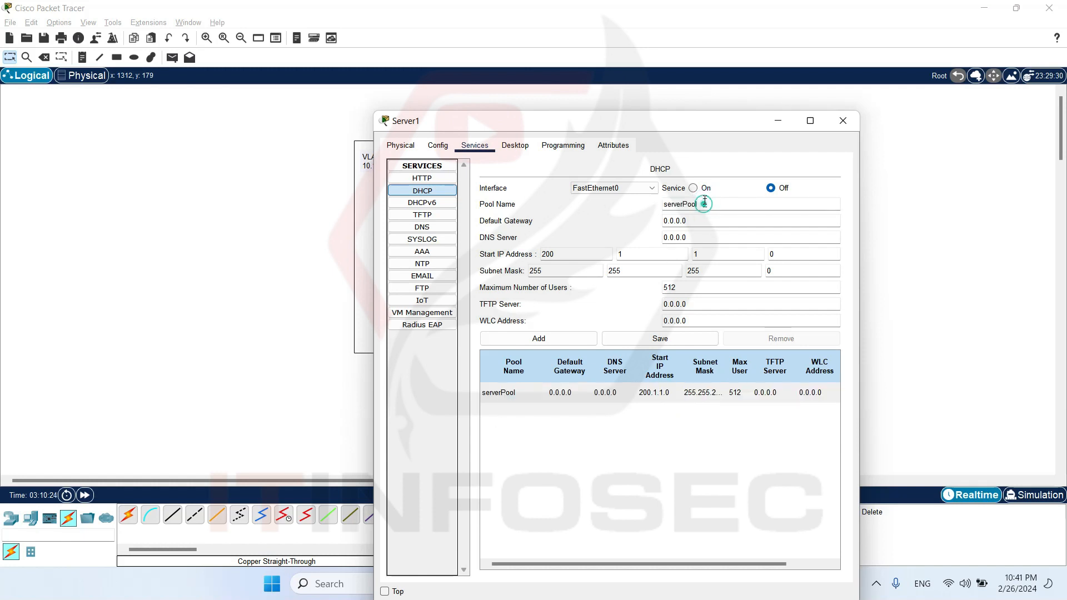
Turn on Server1's DHCP service for FastEthernet0 and close the server window.
left_click(693, 188)
left_click(843, 121)
left_click(172, 180)
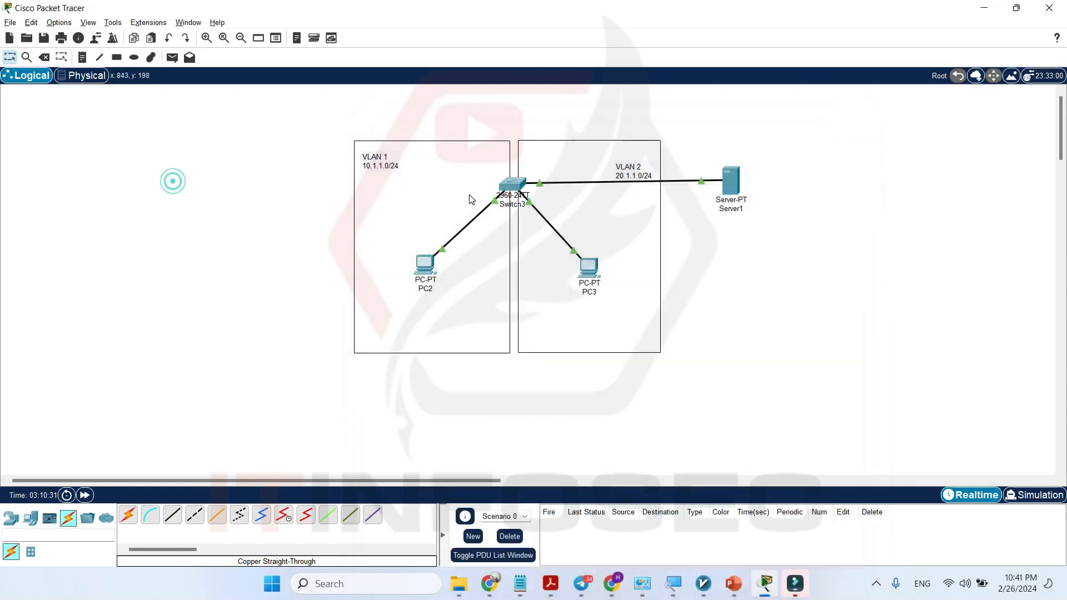
List Switch3's VLANs and their port assignments with sh vlan bri at the privileged EXEC prompt.
left_click(508, 192)
left_click(560, 380)
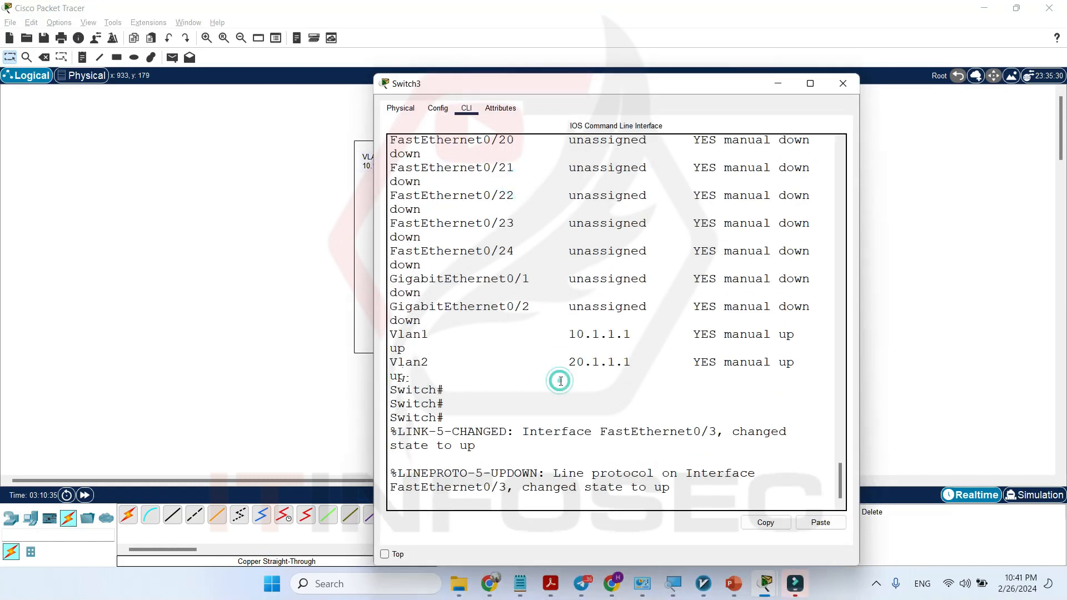
key("Return")
key("Return")
key("Return")
key("Return")
key("Return")
type("sh ip")
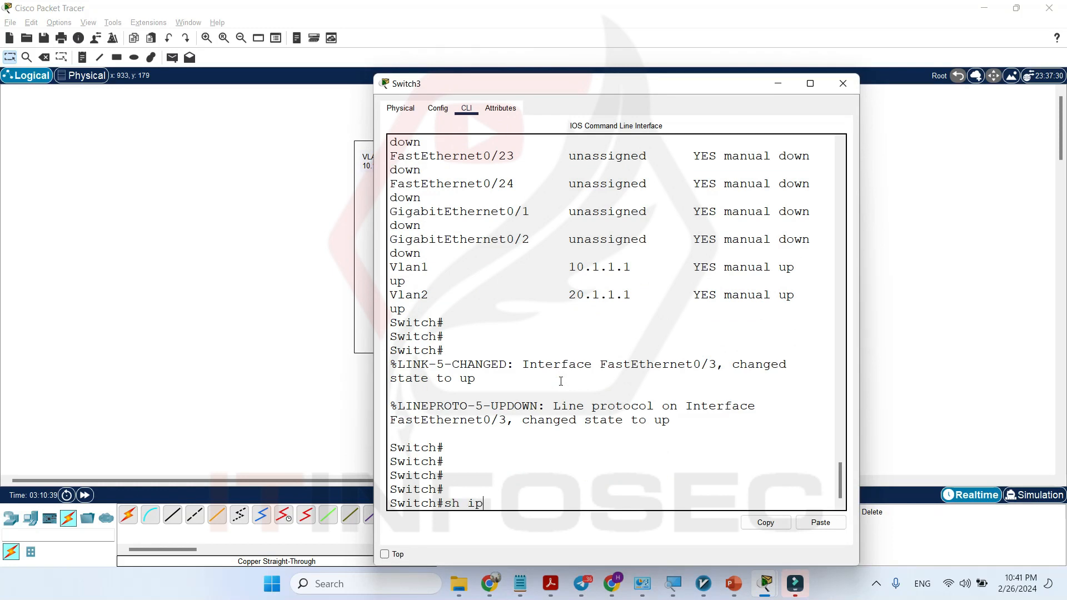
key("BackSpace")
key("BackSpace")
type("vlan bri")
key("Return")
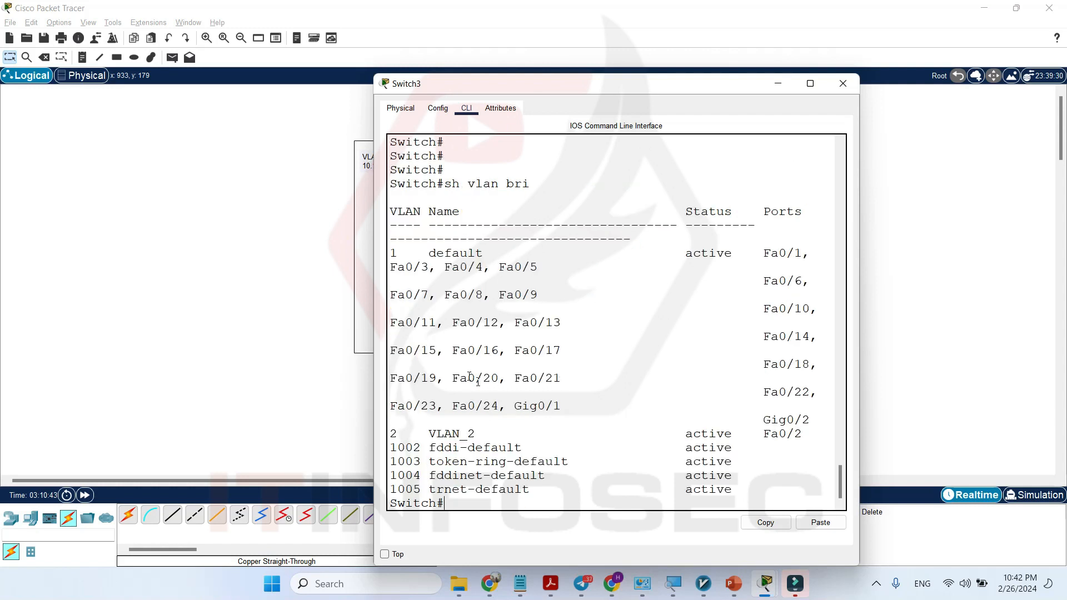
Maximize the Switch3 window and examine which VLAN port Fa0/3 belongs to.
double_click(717, 89)
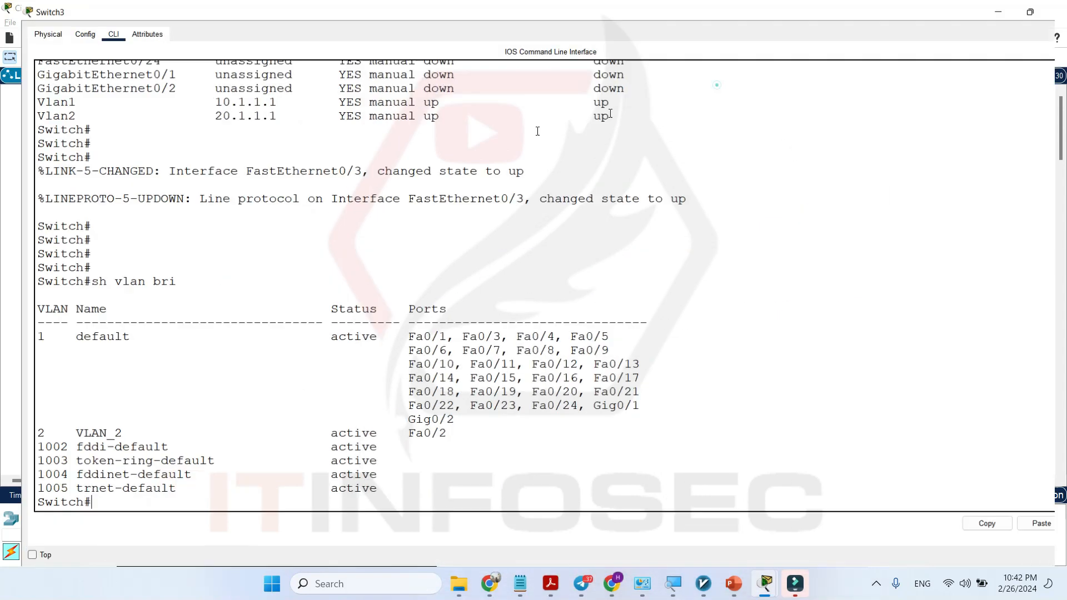
left_click_drag(482, 333, 438, 333)
left_click(335, 487)
key("Return")
key("Return")
key("Return")
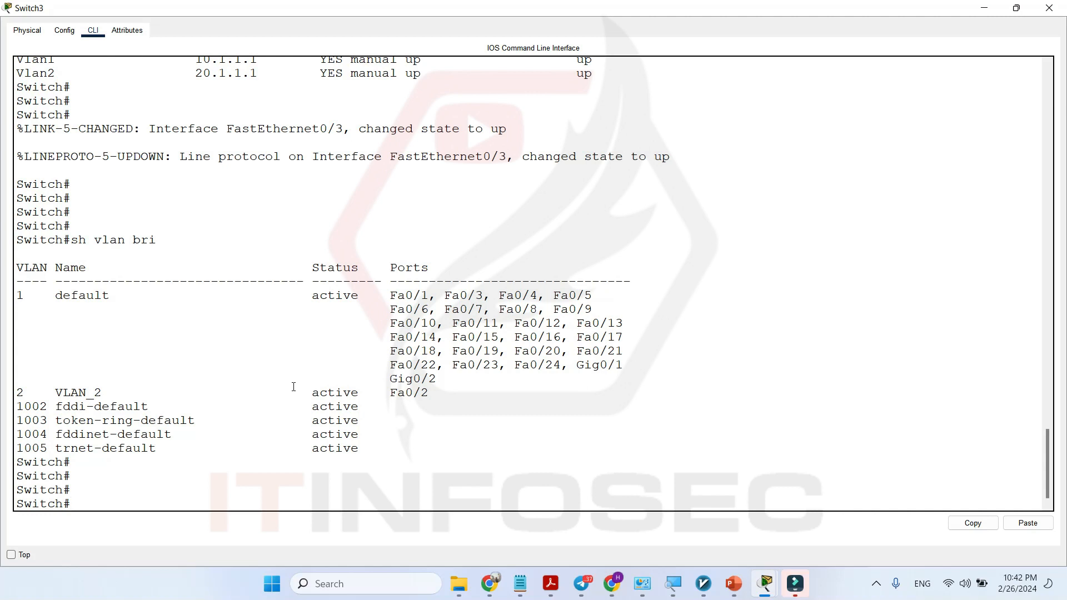
Enter global configuration mode on Switch3 with conf t.
type("con f")
type("n")
type("f t")
key("Return")
key("Return")
key("Return")
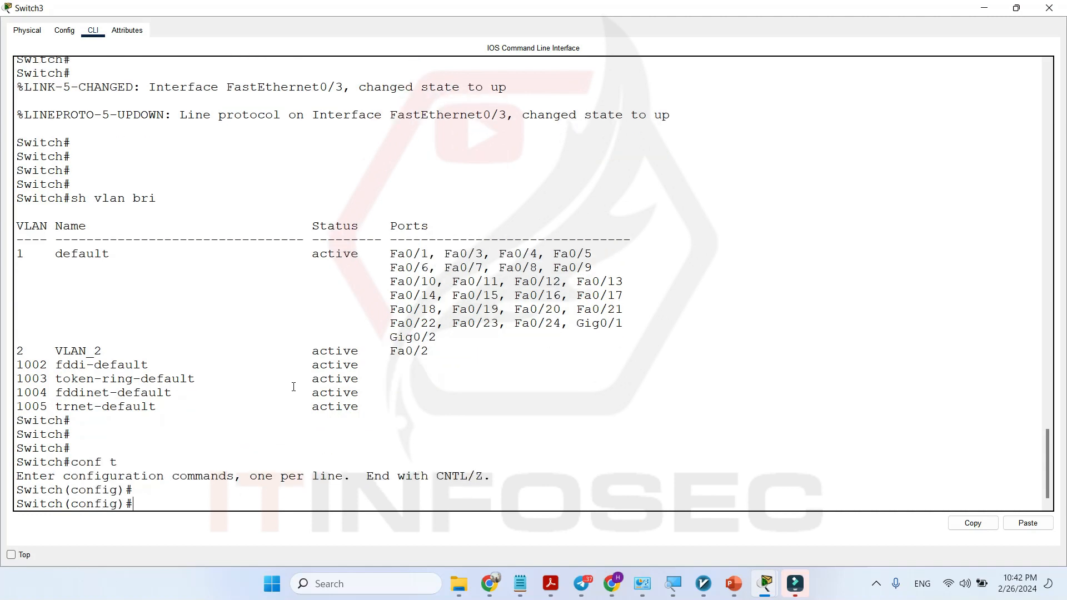
Configure interface vlan 1 to obtain its address automatically with ip address dhcp.
type("int")
key("Tab")
type("vl")
key("Tab")
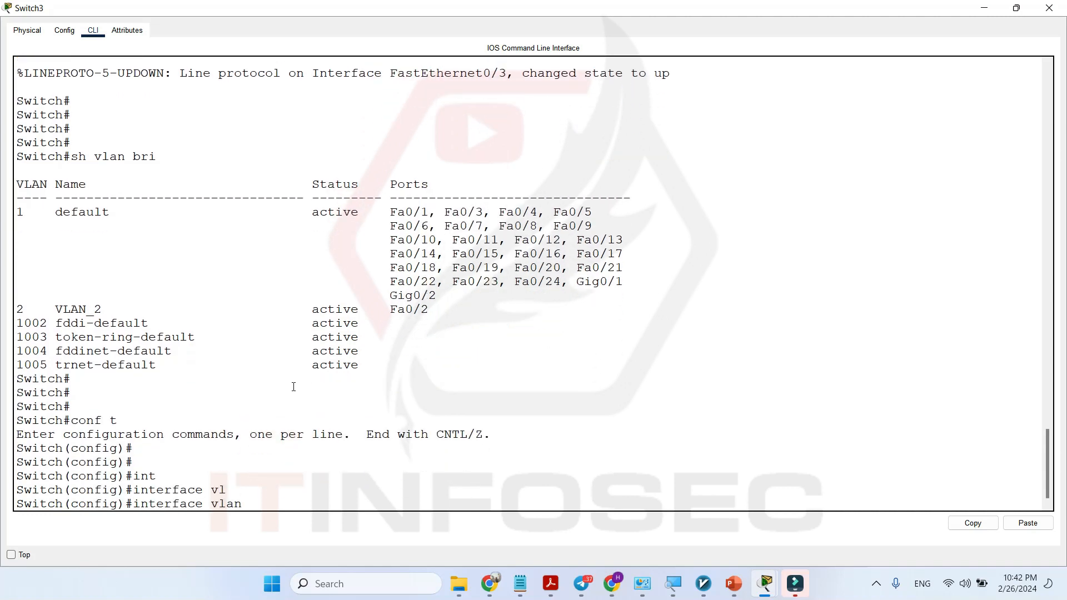
type("1")
key("Return")
key("Return")
key("Return")
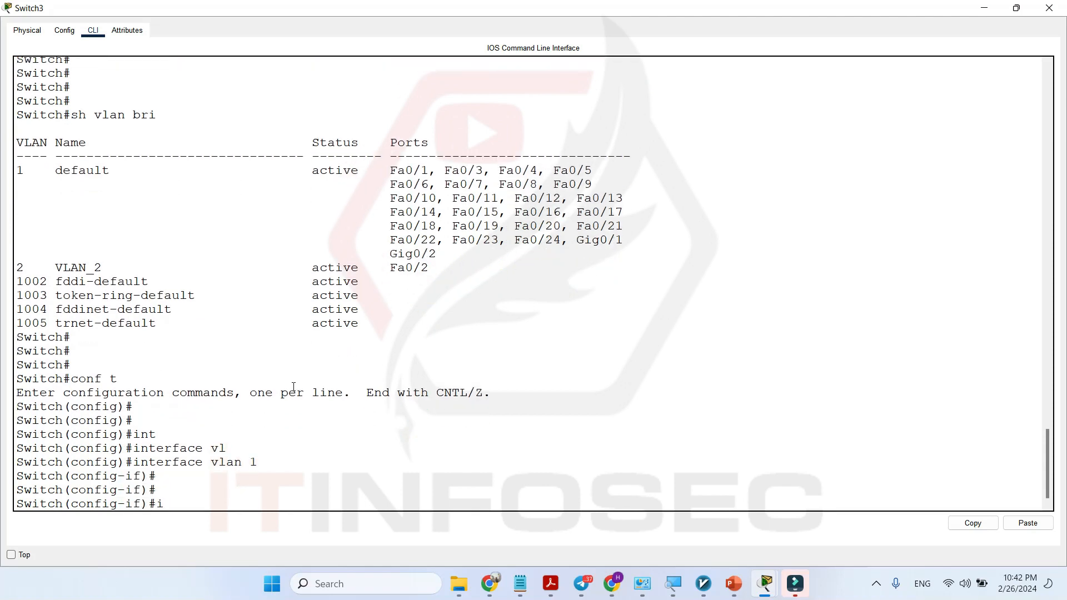
type("ip add")
key("Tab")
type("dh")
key("Tab")
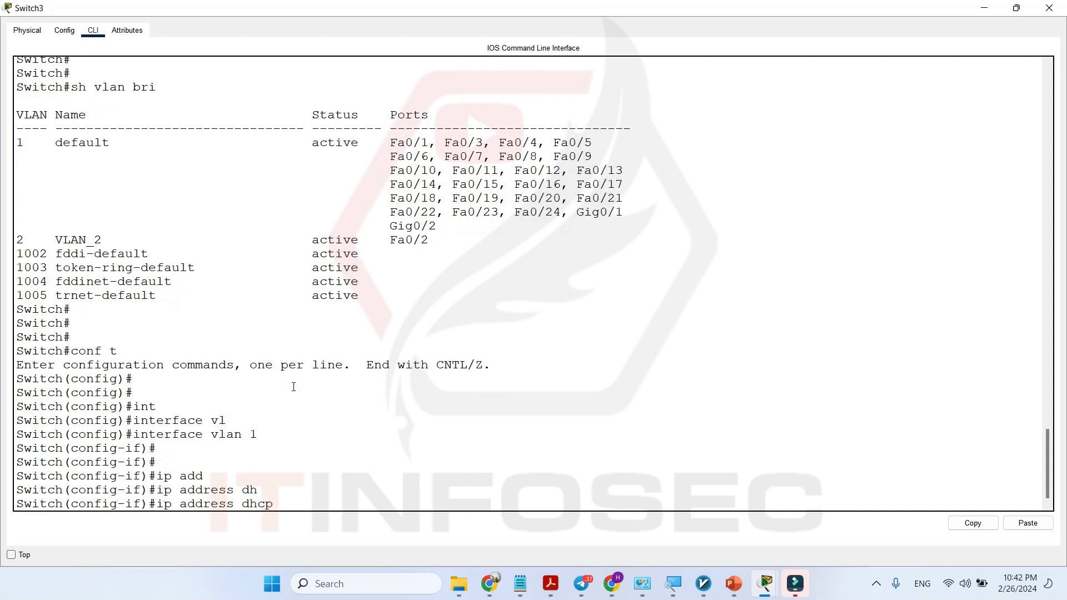
key("Return")
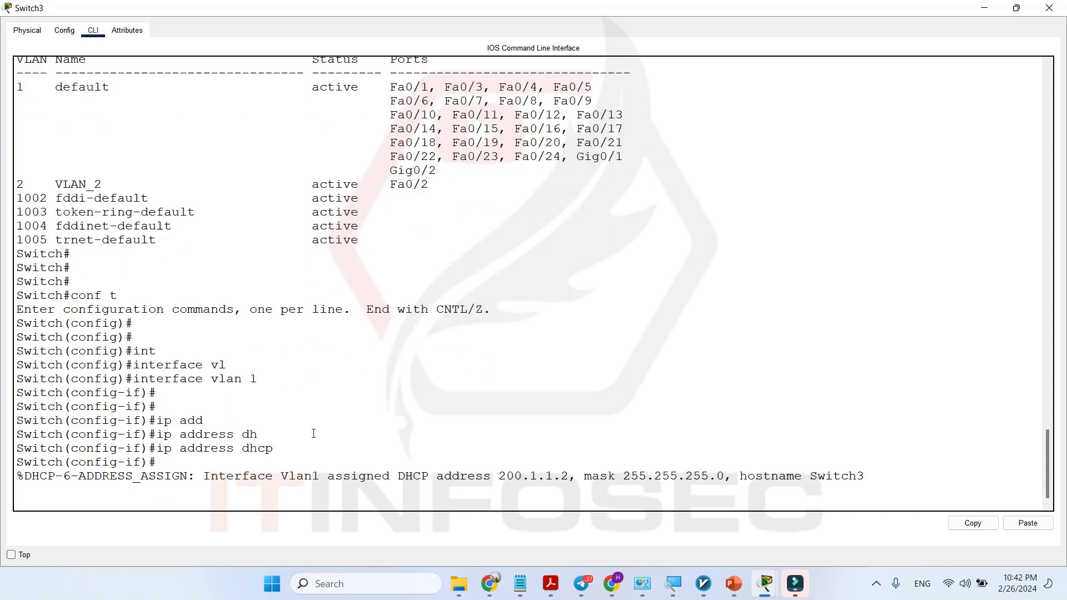
Examine the DHCP assignment message for the Vlan1 address, and close the Switch3 window.
left_click_drag(214, 484, 16, 478)
left_click(374, 472)
left_click(560, 477)
left_click(500, 476)
left_click_drag(498, 476, 568, 476)
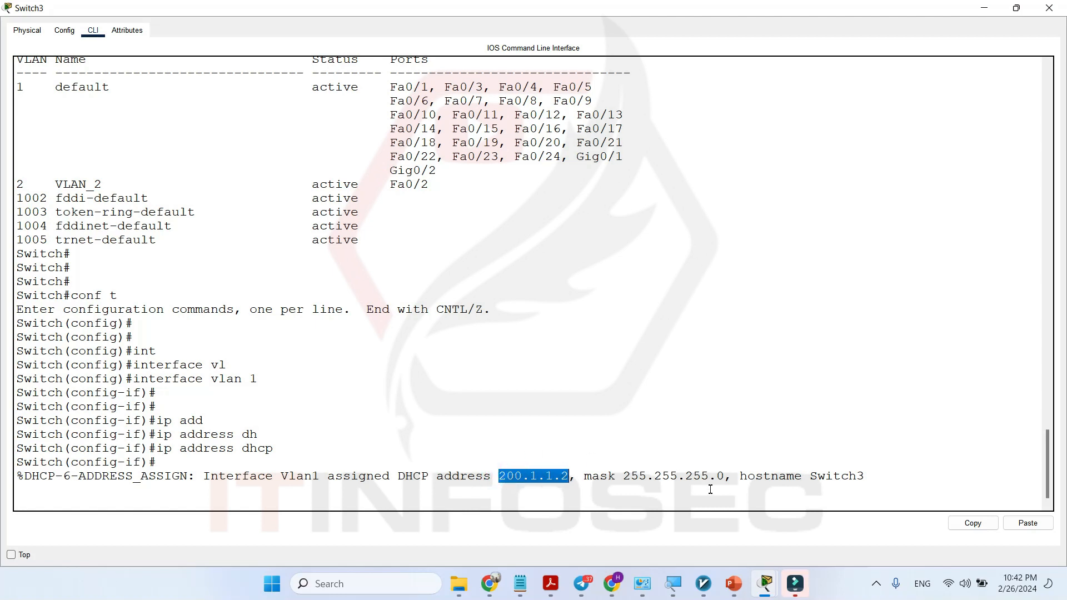
left_click(1049, 8)
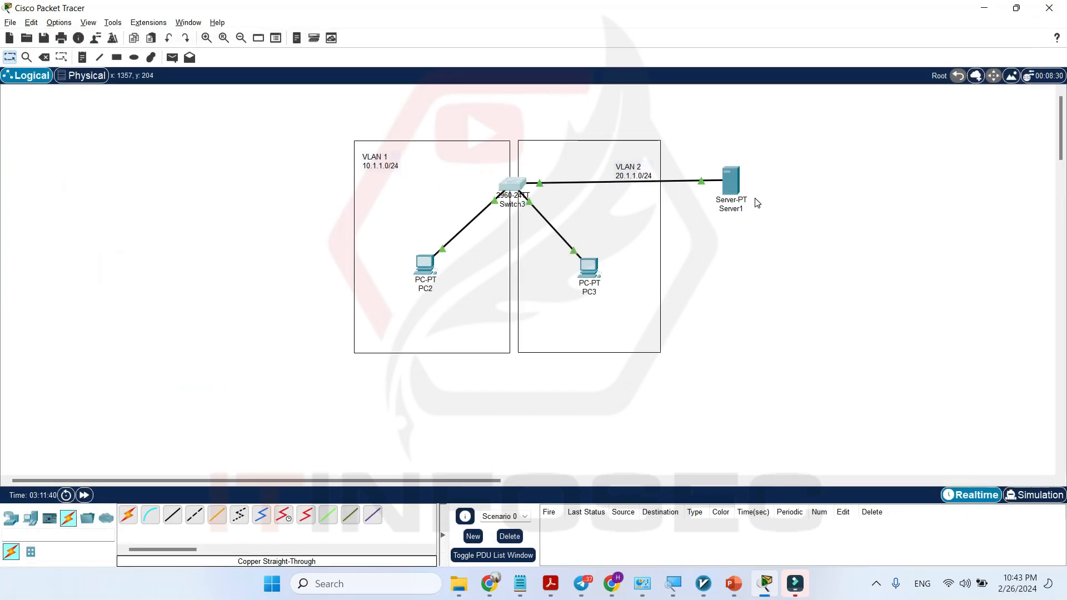
Examine the address pool in Server1's DHCP service, and close the Server1 window.
left_click(731, 179)
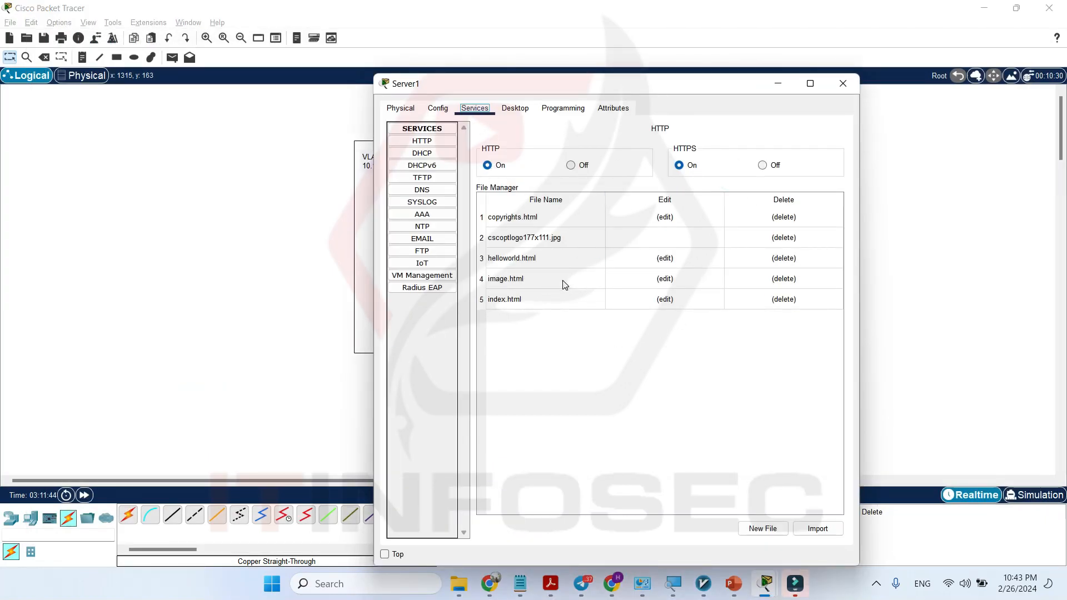
left_click(421, 153)
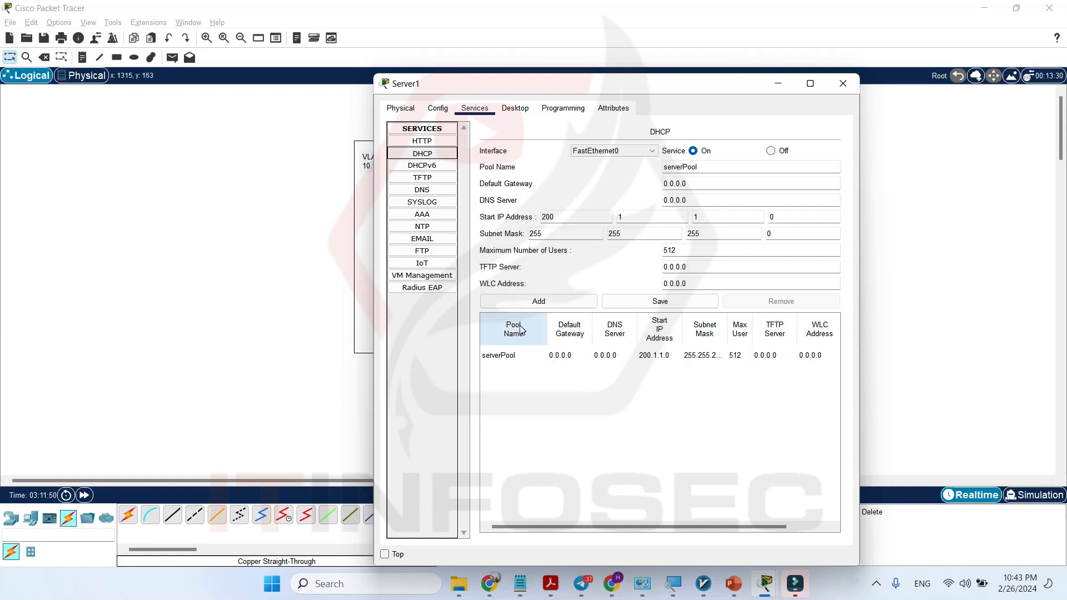
left_click(502, 358)
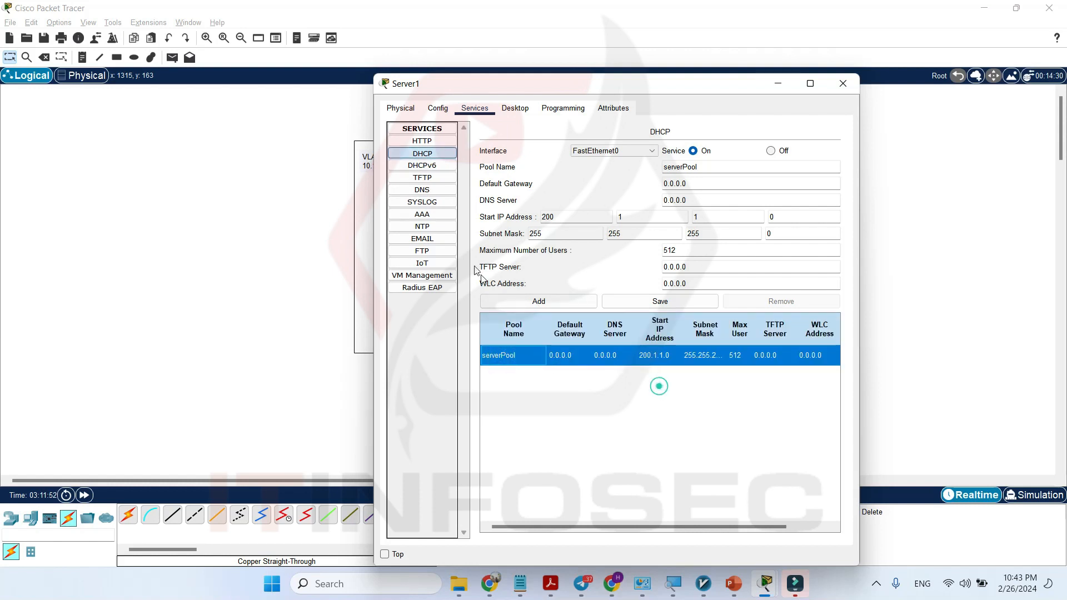
left_click(430, 159)
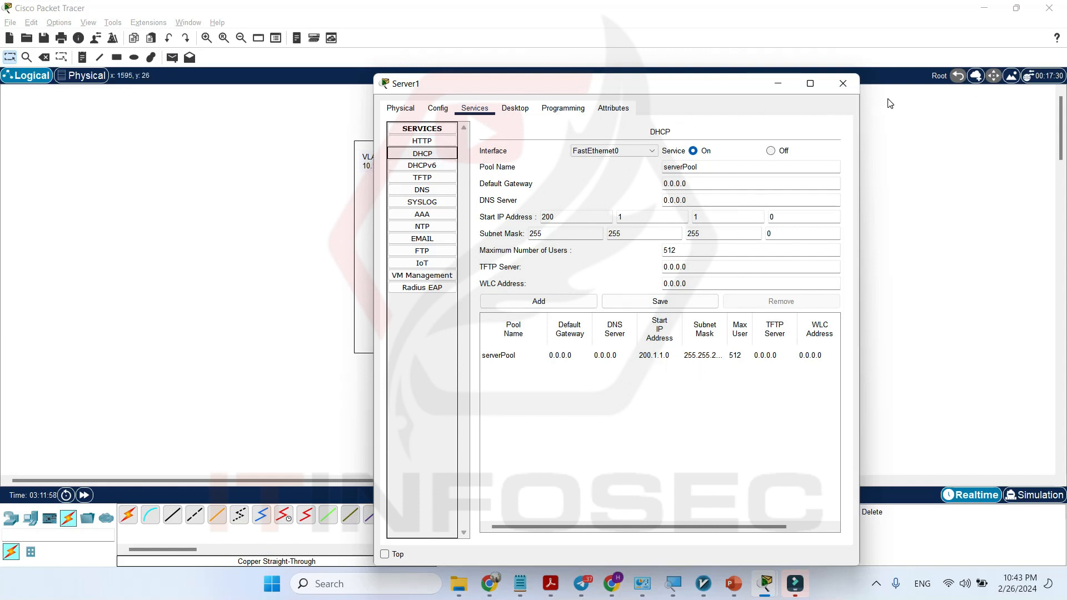
left_click(854, 92)
Open Switch3's CLI in a maximized window and return to privileged mode with end.
left_click(509, 183)
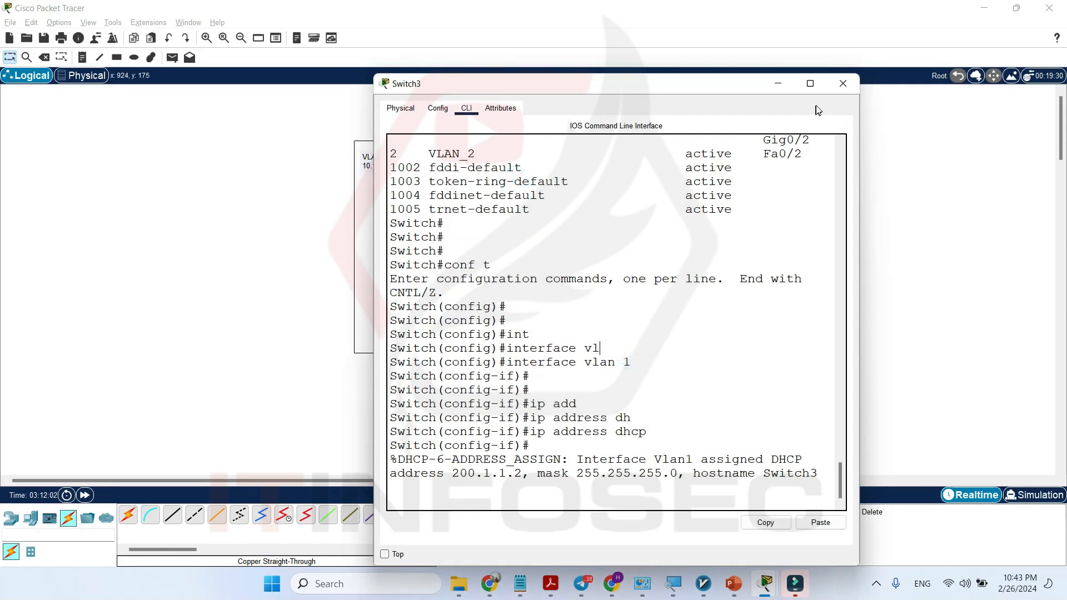
left_click(810, 86)
key("Return")
key("Return")
key("Return")
type("end")
key("Return")
Show the interface summary with sh ip int bri and examine Vlan1's address and assignment method.
key("Return")
key("Return")
type("s")
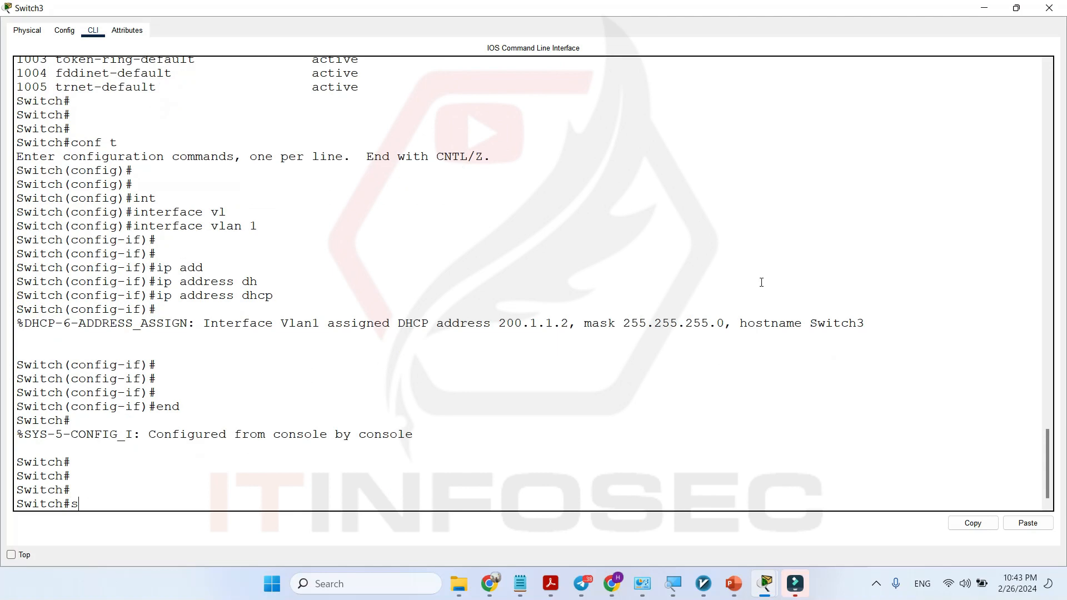
type("h ip int bri")
key("Return")
key("space")
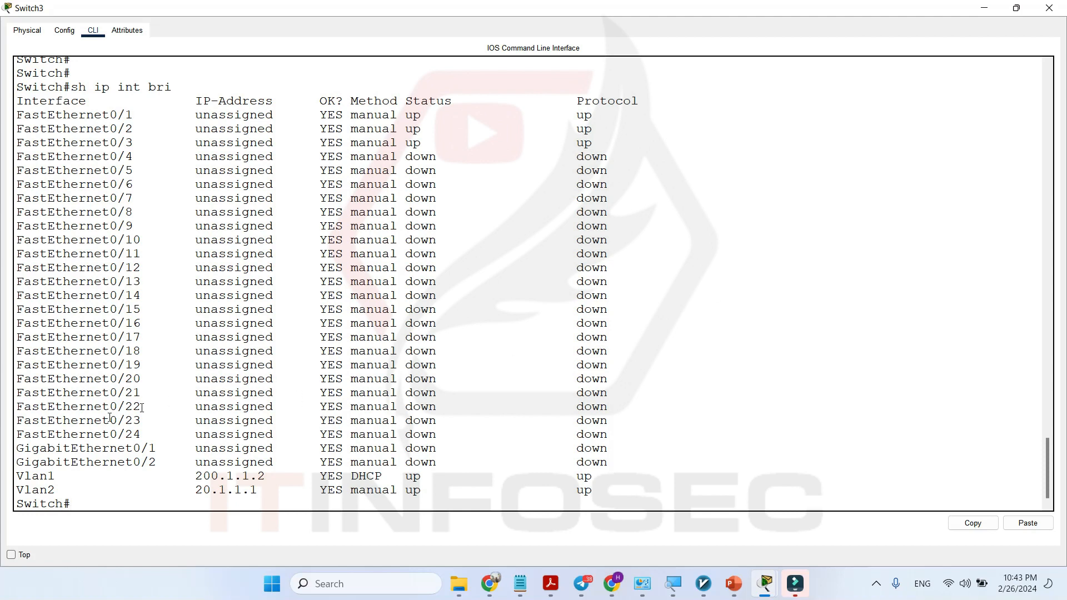
double_click(34, 476)
left_click(52, 476)
double_click(37, 476)
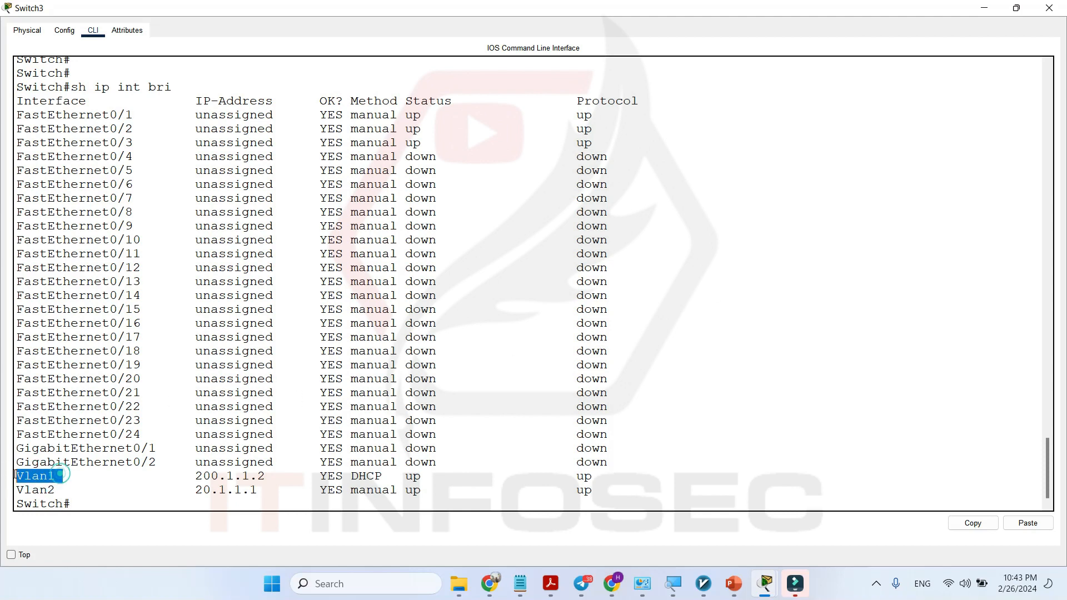
double_click(234, 478)
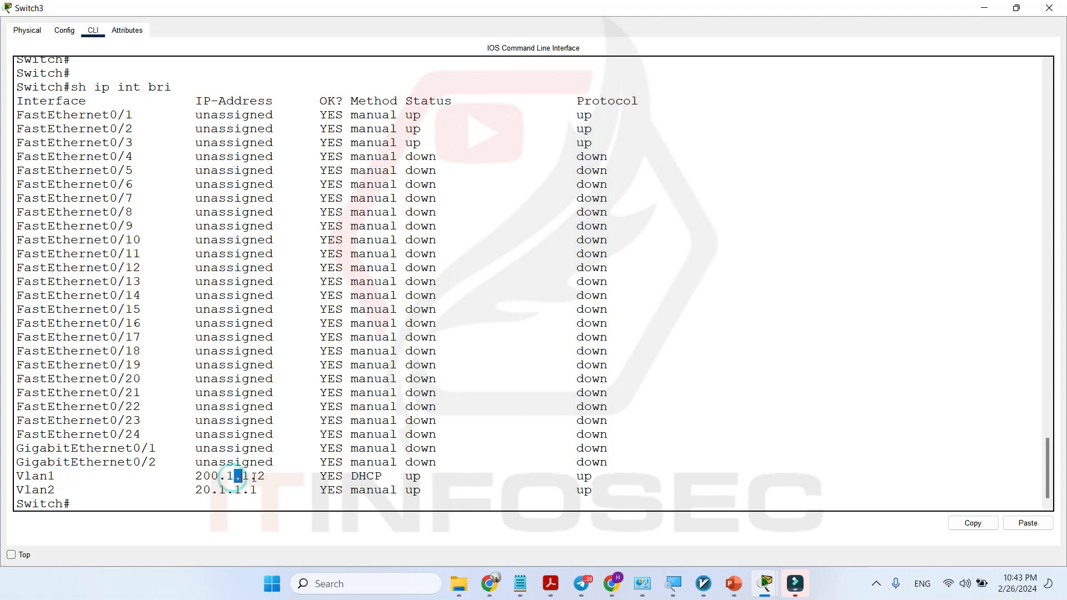
double_click(373, 476)
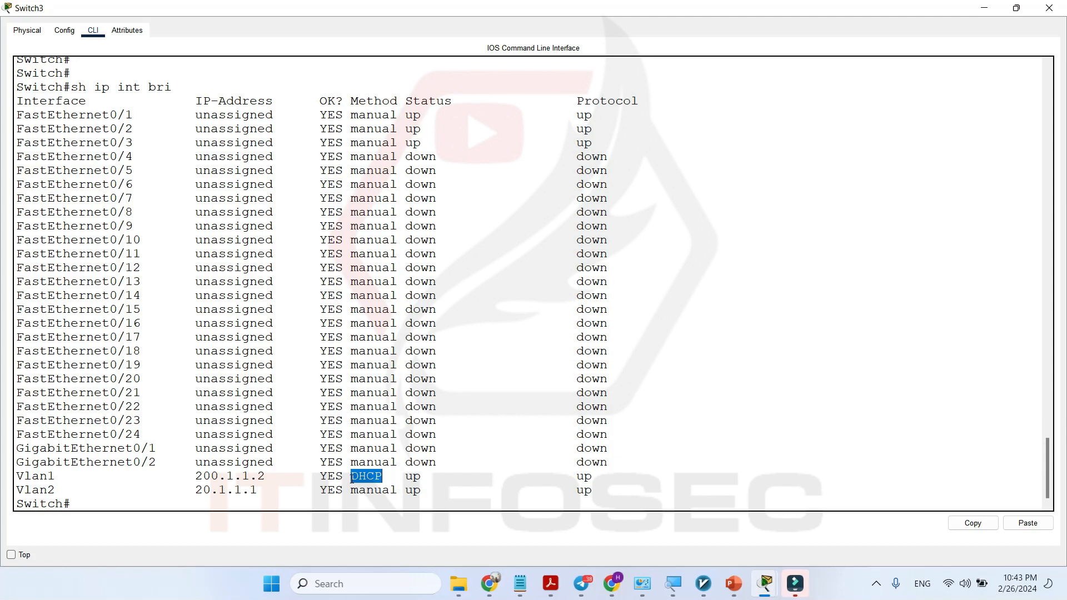
Run show history on Switch3 and examine the list of previously entered commands.
left_click(450, 446)
key("Return")
key("Return")
key("Return")
key("Return")
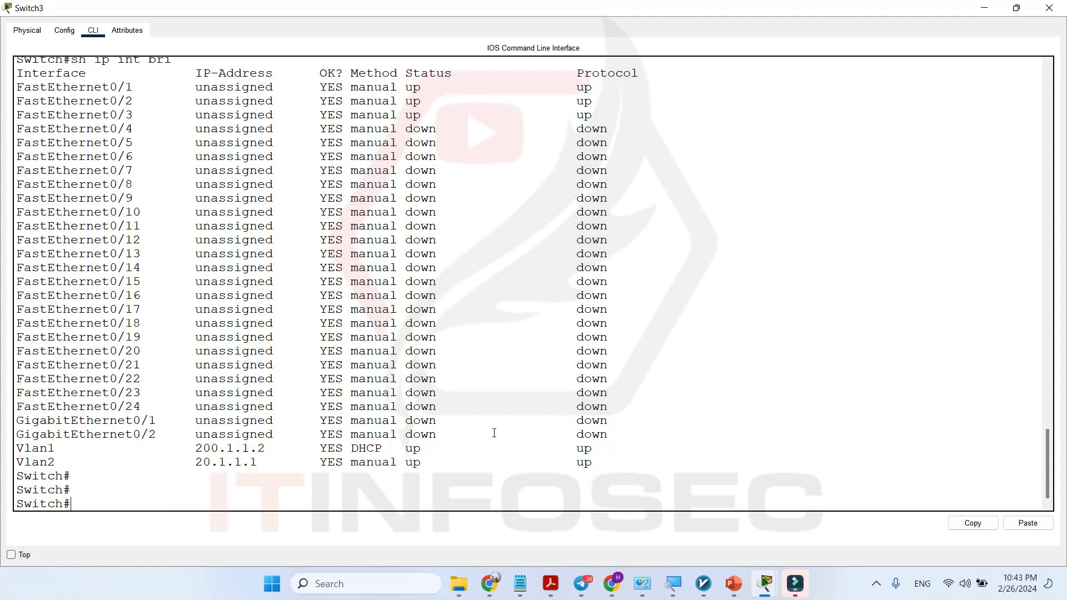
type("sho")
key("Tab")
type("histo")
key("Tab")
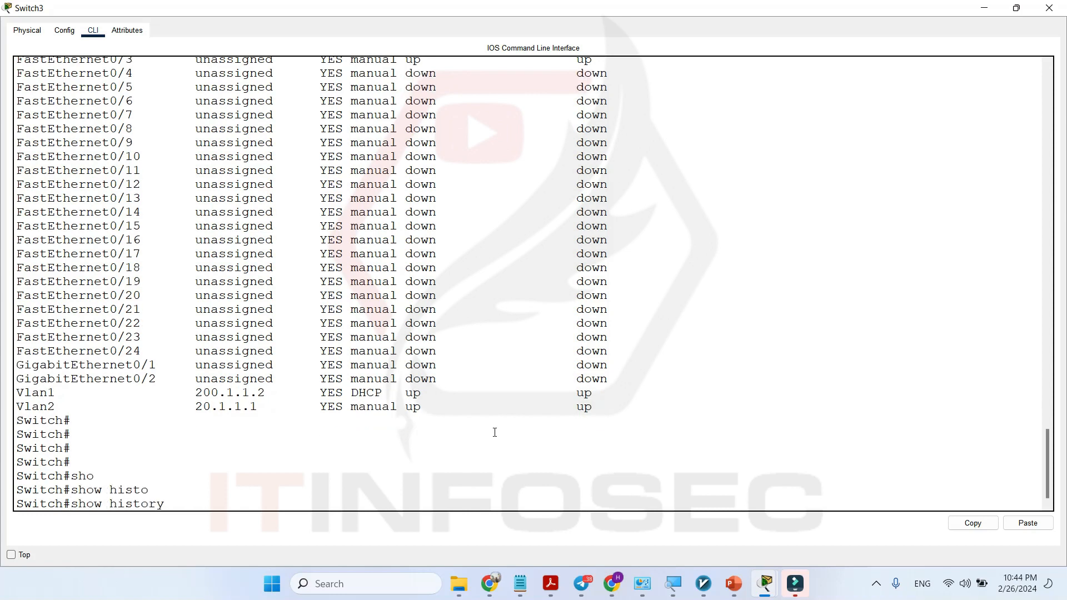
key("Return")
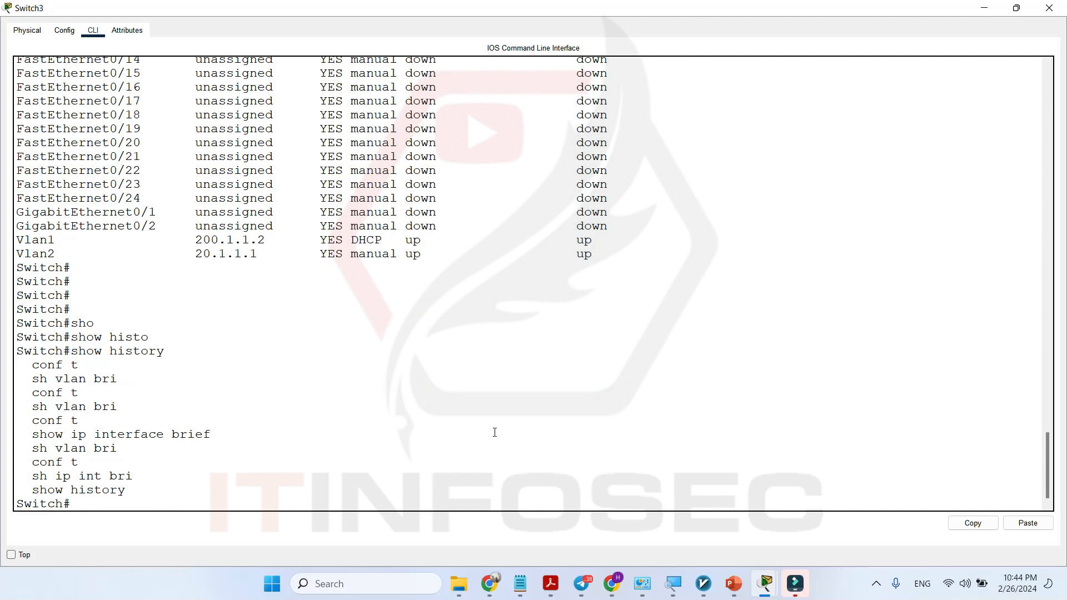
left_click_drag(39, 375, 95, 461)
left_click(110, 484)
left_click(95, 502)
key("Return")
key("Return")
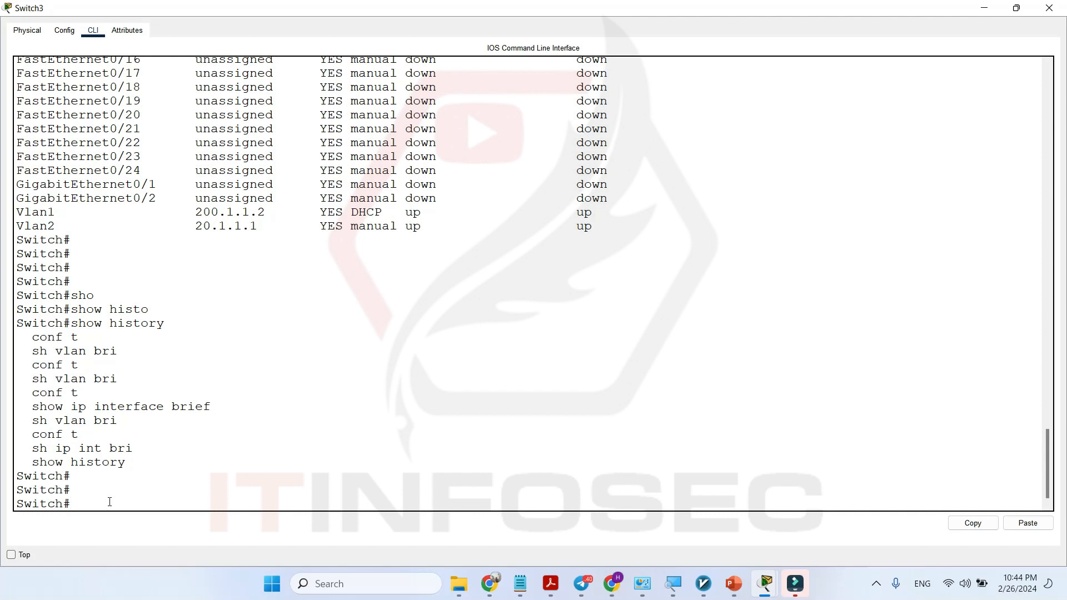
Review the earlier console log messages about Vlan1's DHCP assignment and FastEthernet0/3's state change.
scroll(148, 484, "up", 16)
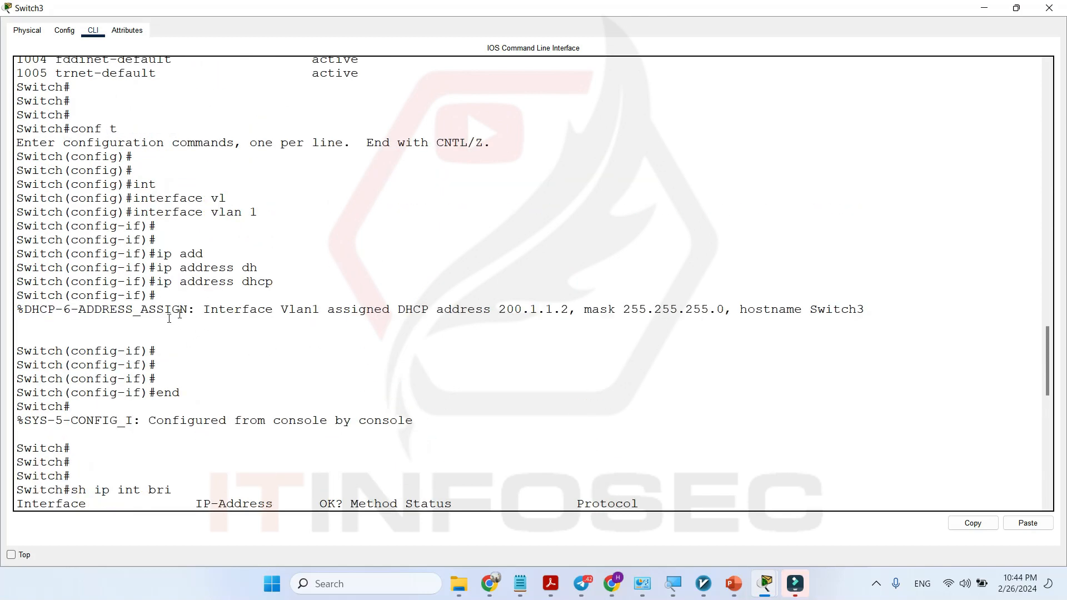
left_click_drag(198, 310, 583, 314)
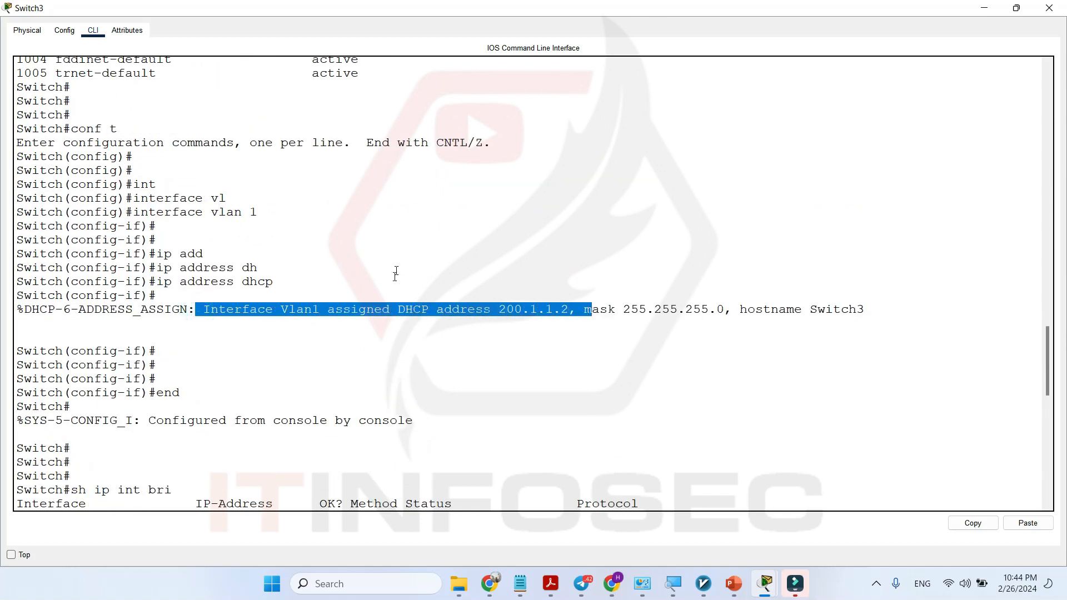
left_click(395, 312)
left_click_drag(336, 309, 558, 311)
scroll(354, 296, "up", 7)
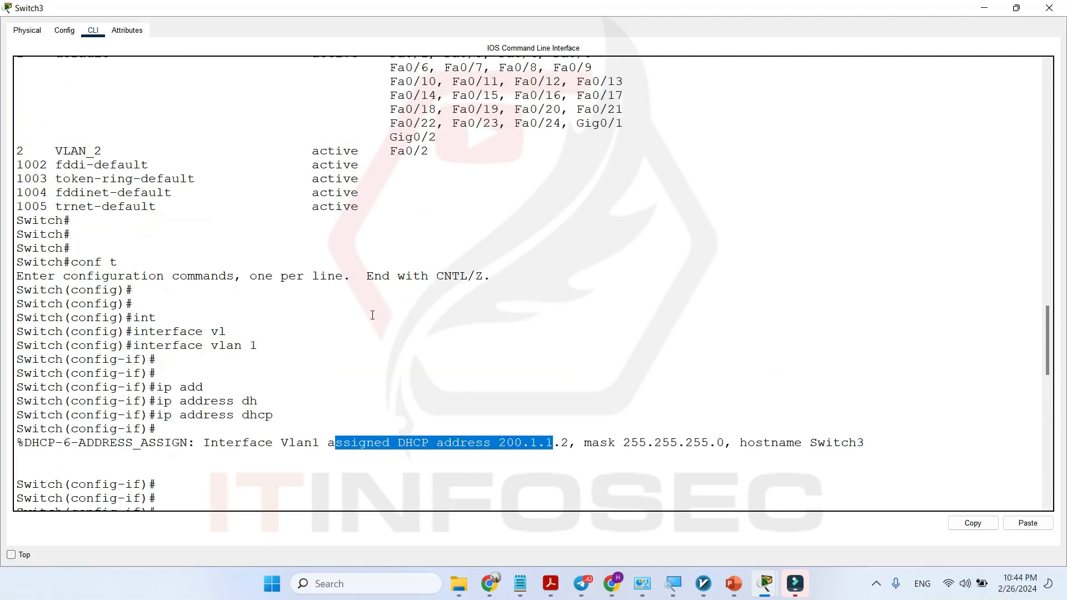
scroll(354, 297, "up", 6)
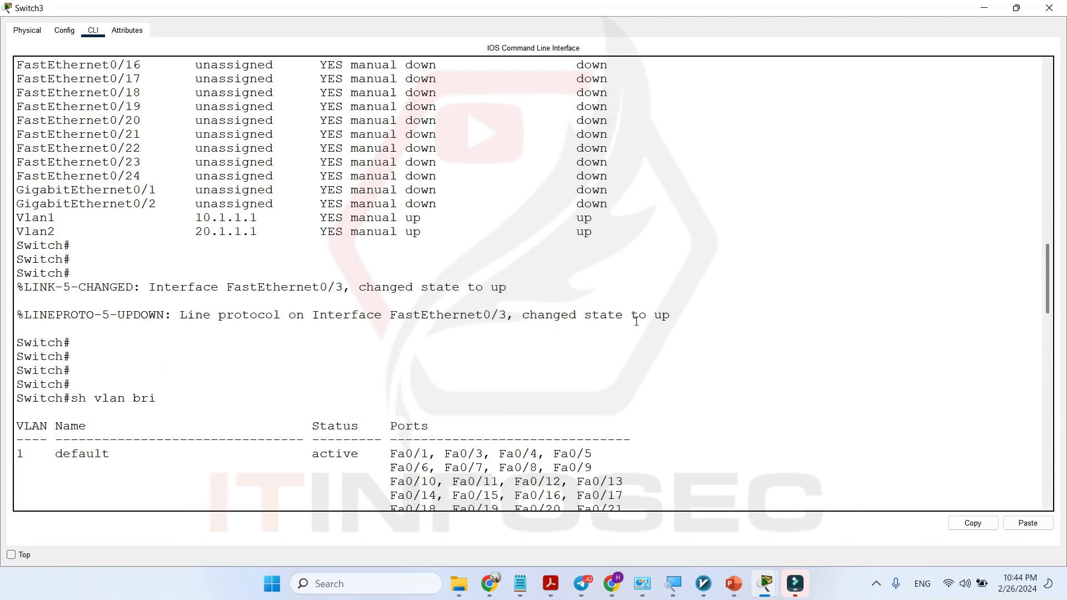
left_click_drag(137, 288, 421, 293)
scroll(418, 338, "down", 9)
scroll(312, 318, "up", 9)
scroll(346, 324, "down", 15)
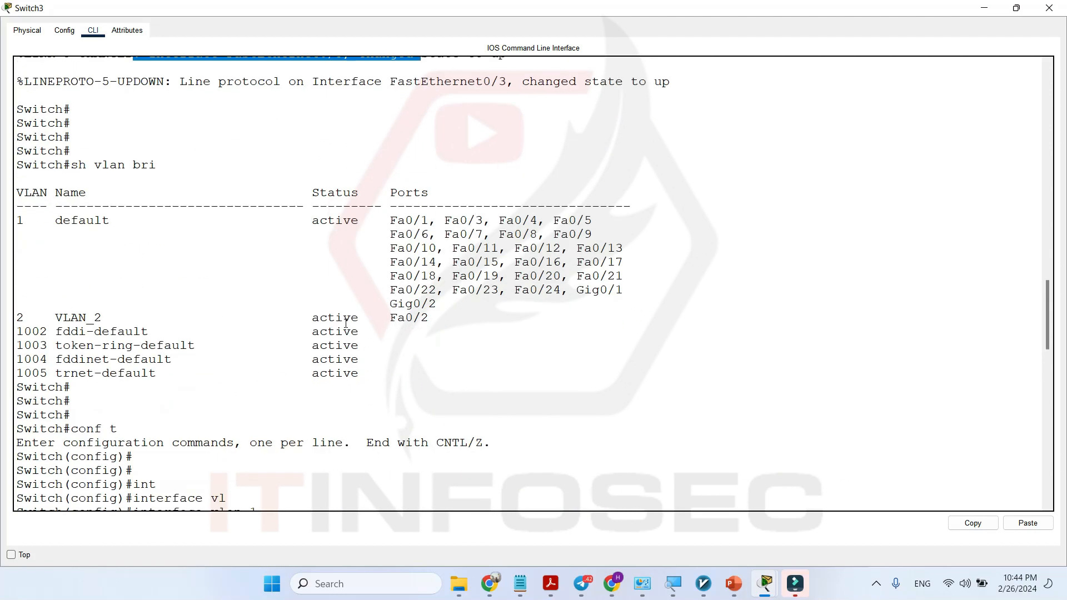
scroll(346, 324, "down", 3)
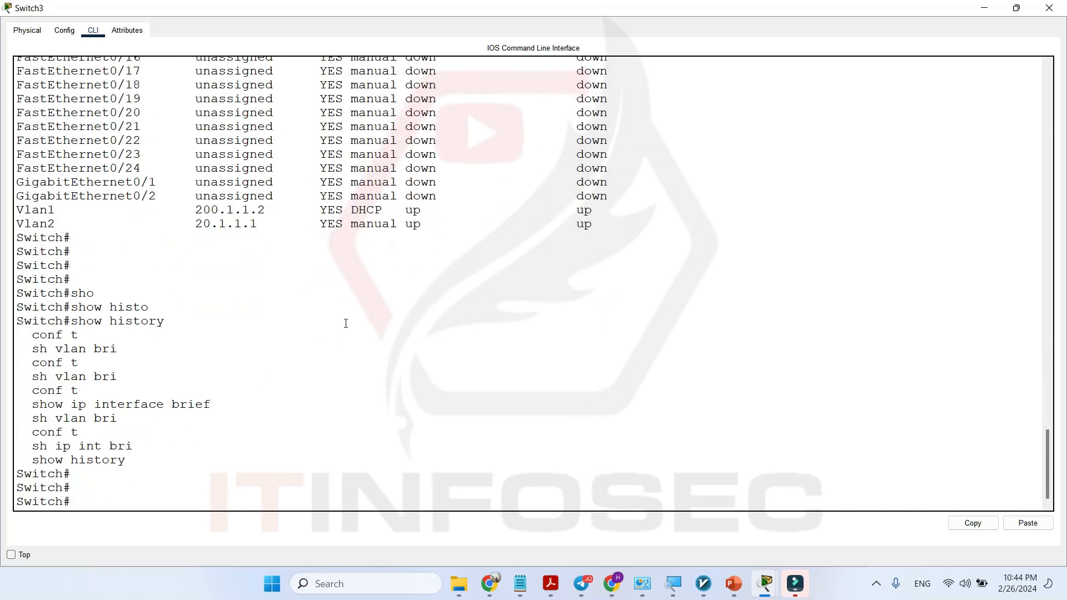
Enter global configuration mode on Switch3 with conf t.
key("Return")
key("Return")
type("conf t")
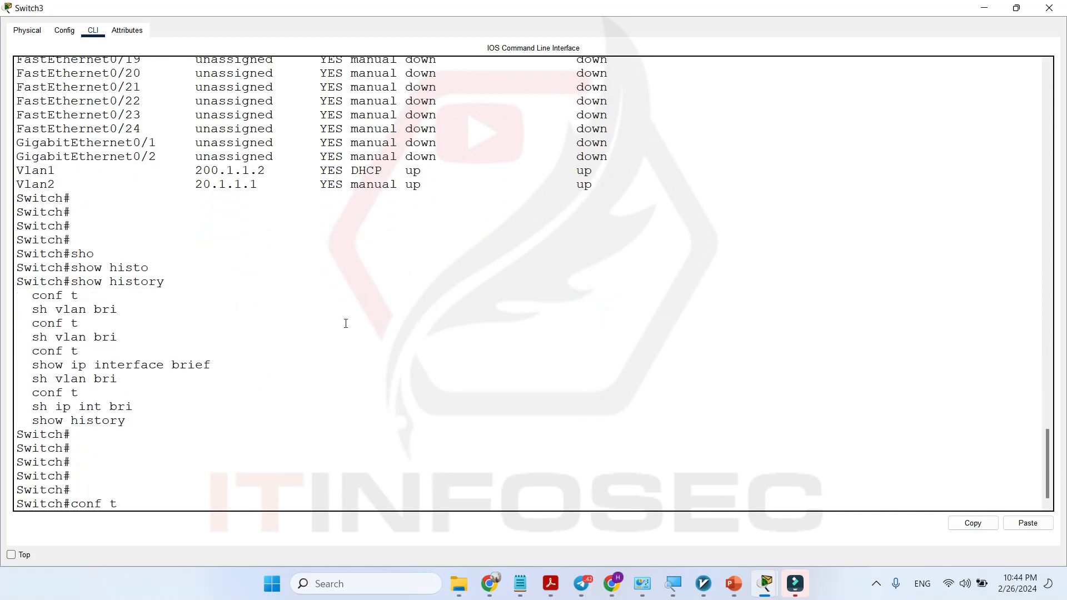
key("Return")
key("Return")
key("Return")
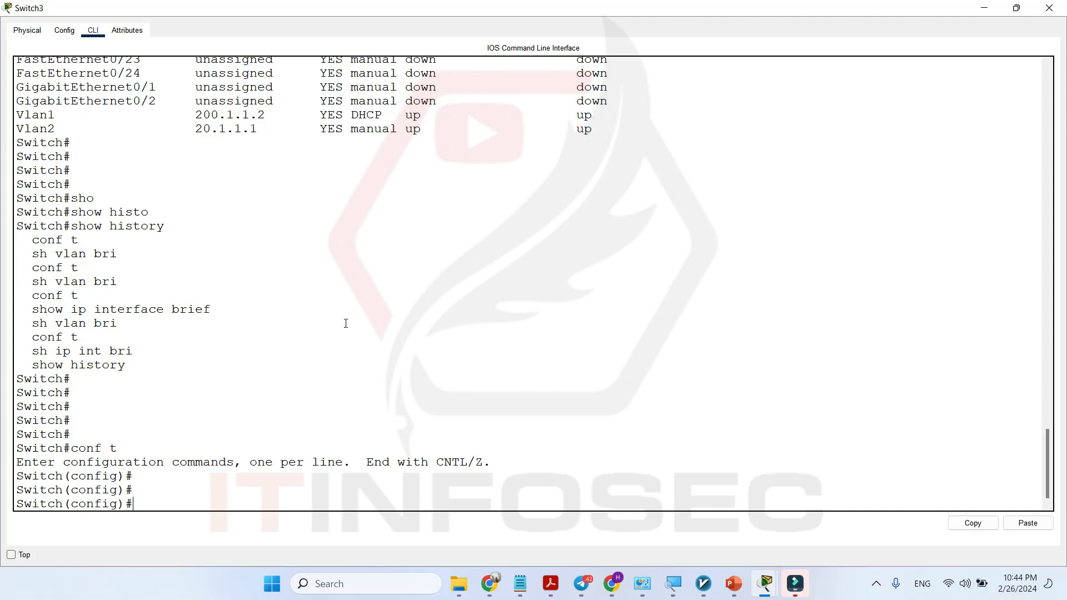
type("l")
key("BackSpace")
type("int")
key("Tab")
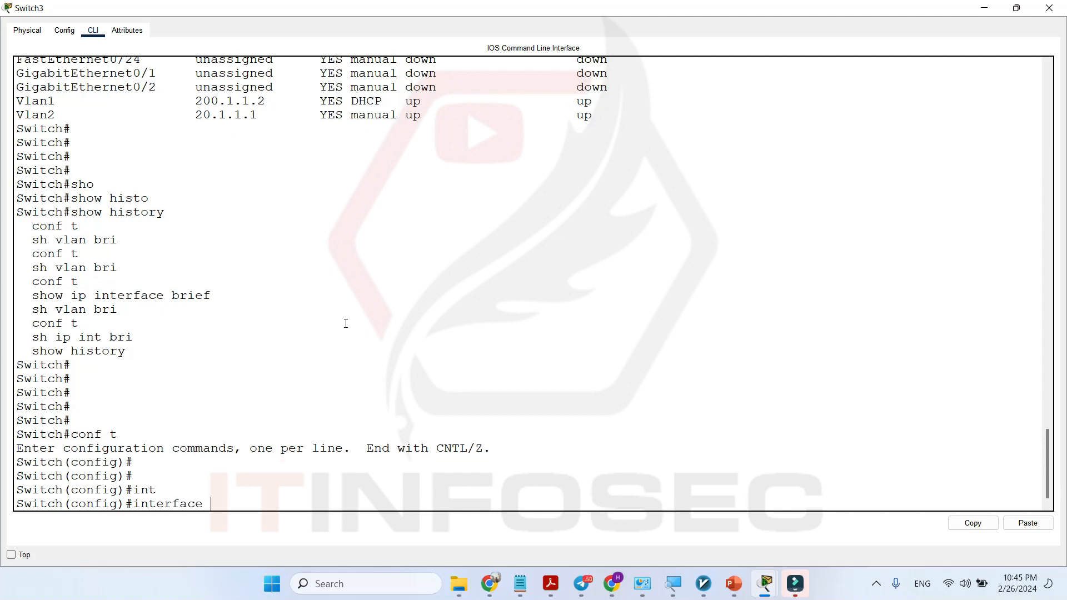
type("li")
key("Tab")
key("BackSpace")
key("BackSpace")
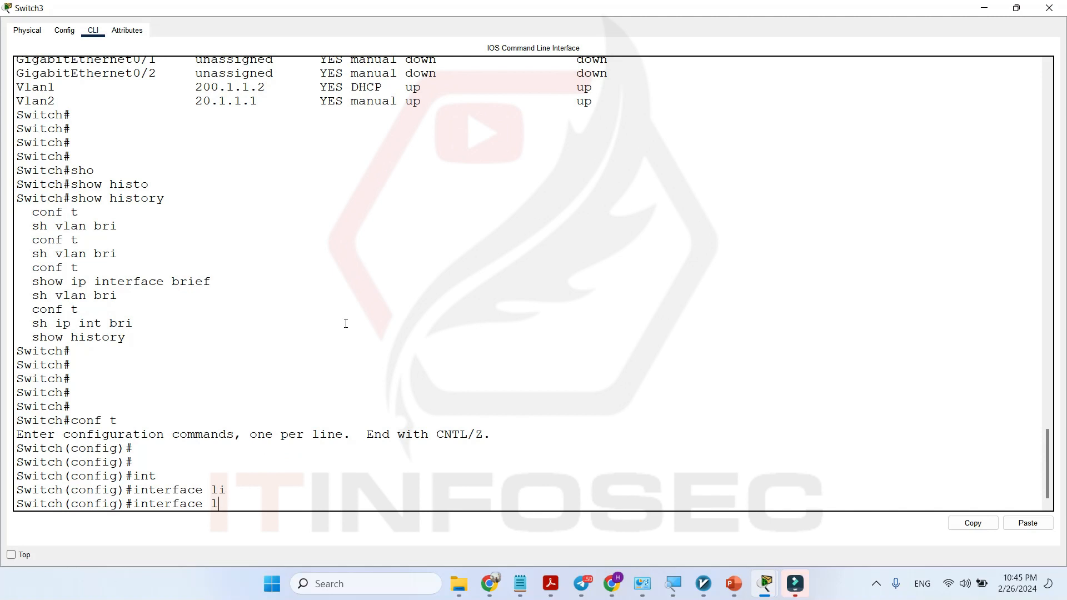
key("BackSpace")
key("BackSpace")
key("BackSpace")
key("BackSpace")
key("BackSpace")
key("BackSpace")
key("BackSpace")
key("BackSpace")
key("BackSpace")
key("BackSpace")
Enter console line configuration with line console 0.
type("lin")
key("Tab")
type("con")
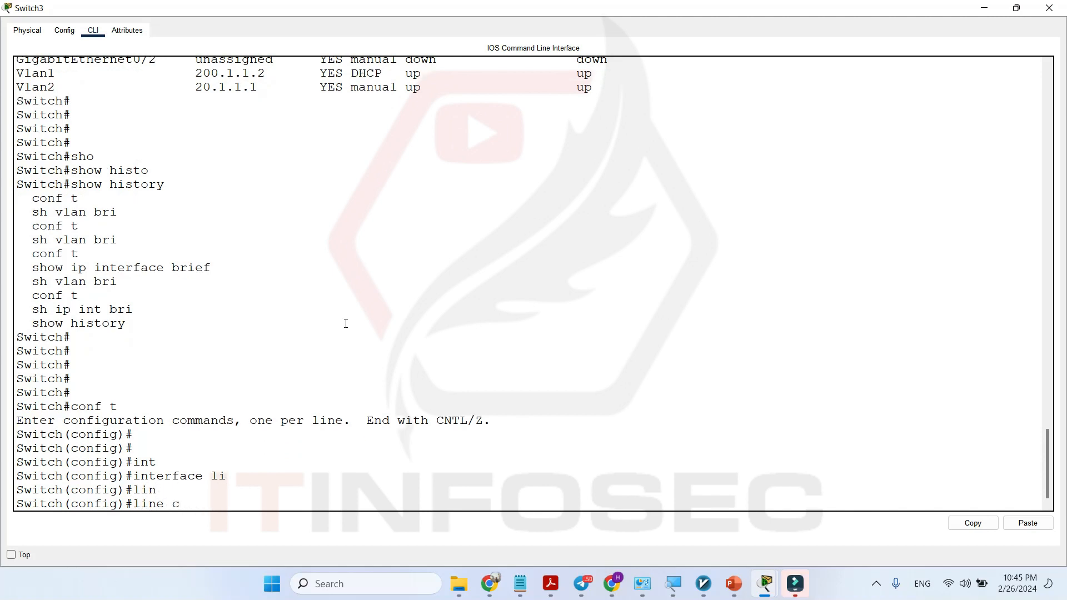
key("Tab")
type("0")
key("Return")
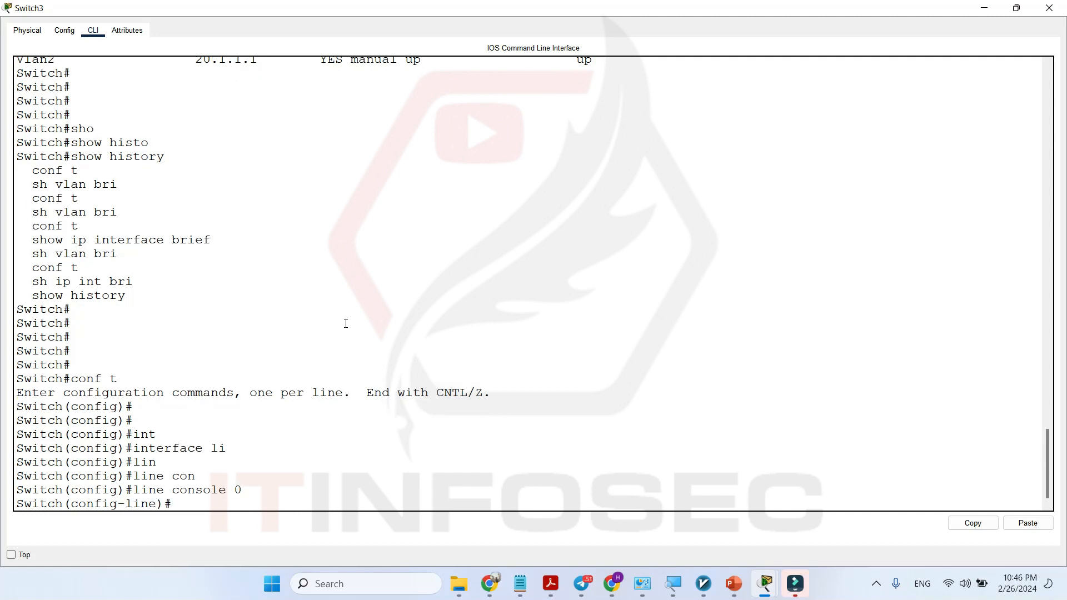
Check the available logging options for the console line and enable logging synchronous.
type("logg")
key("Tab")
type("?")
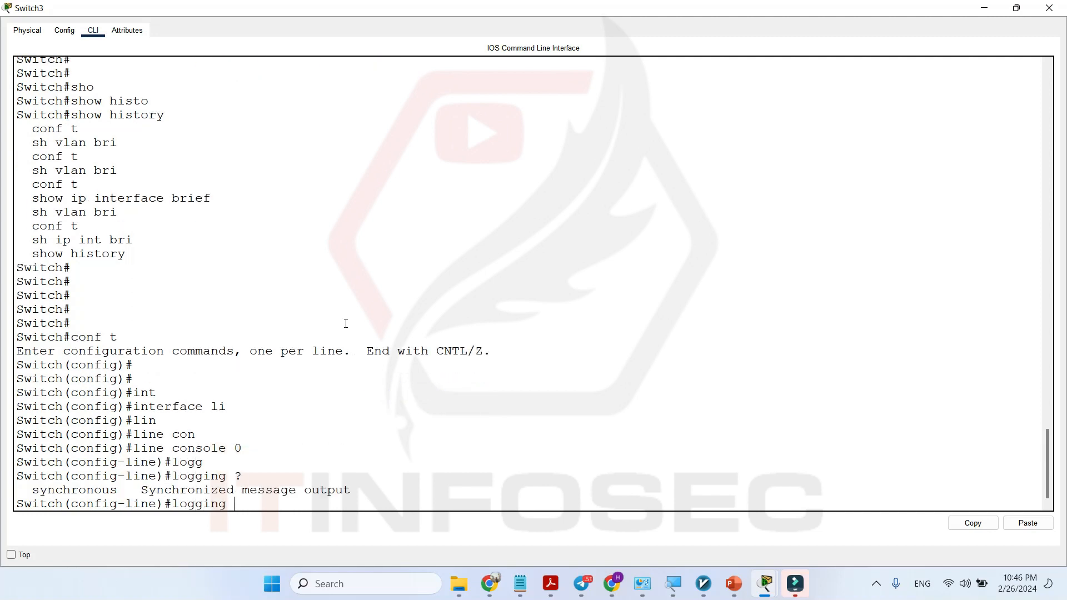
type("sy")
key("Tab")
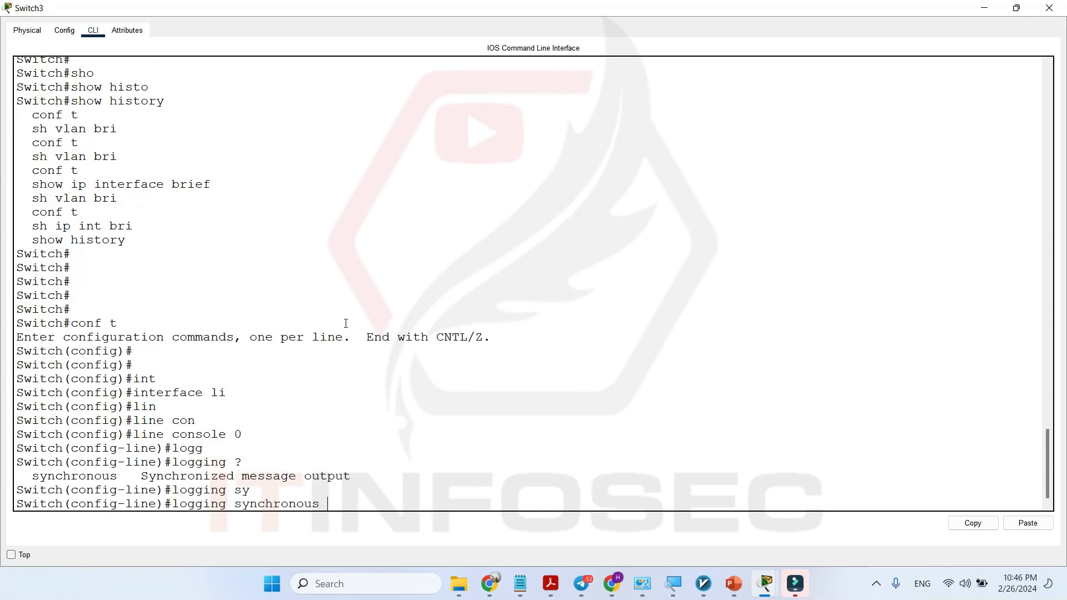
key("Return")
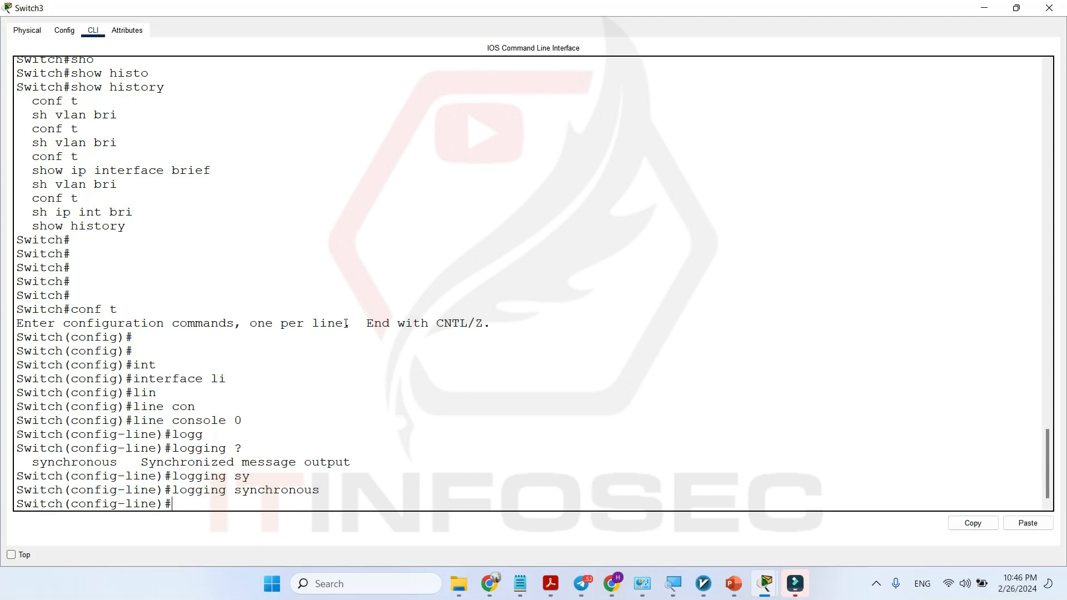
Exit console line configuration back to global configuration mode.
type("exit")
key("Return")
key("Return")
key("Return")
key("Return")
key("Return")
key("Return")
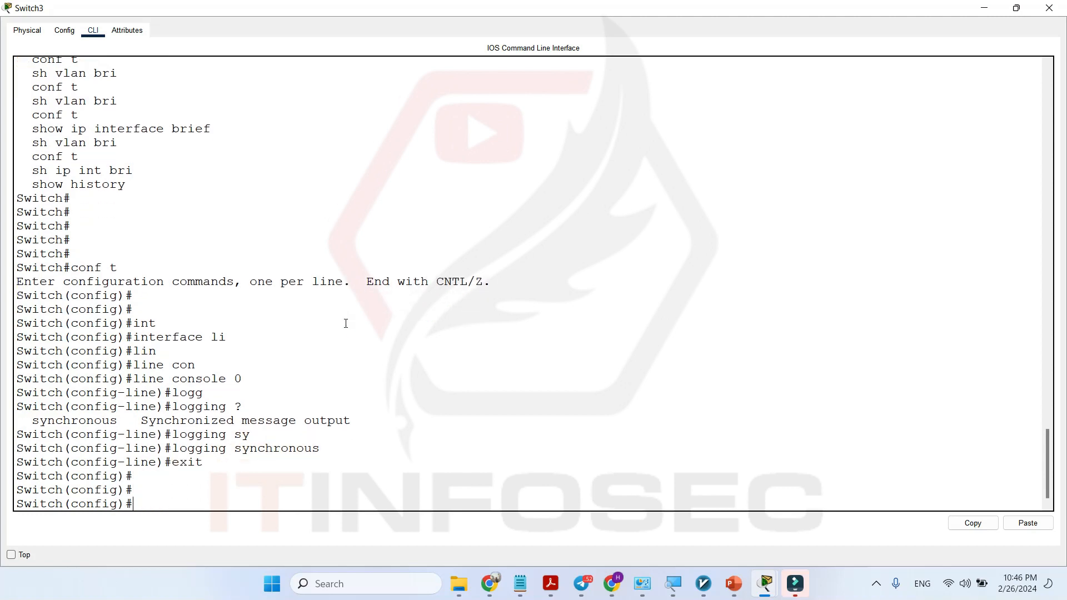
key("Return")
key("Return")
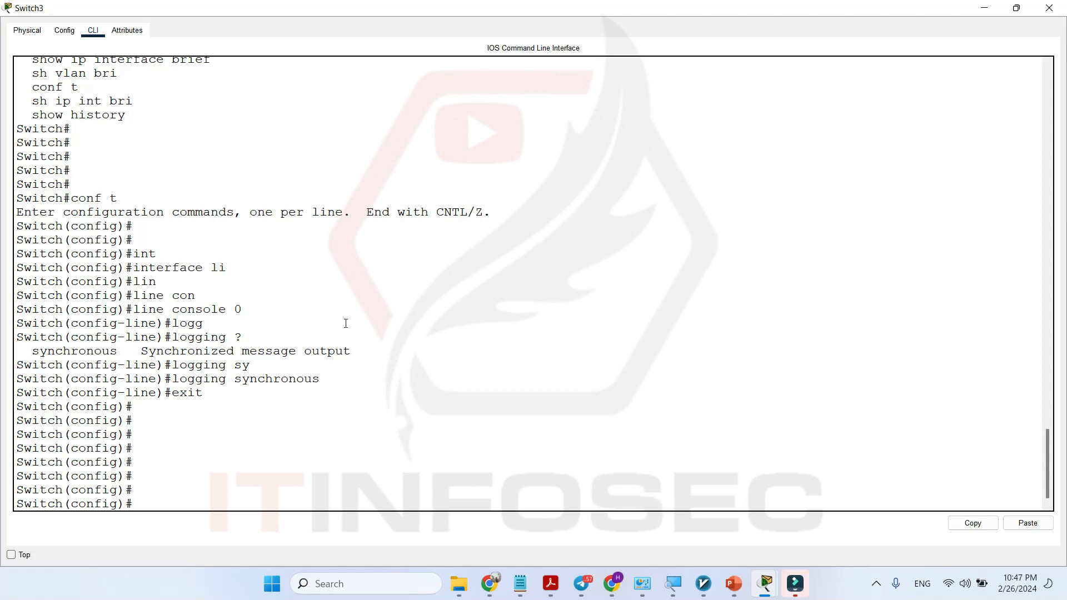
key("Return")
key("Return")
key("Return")
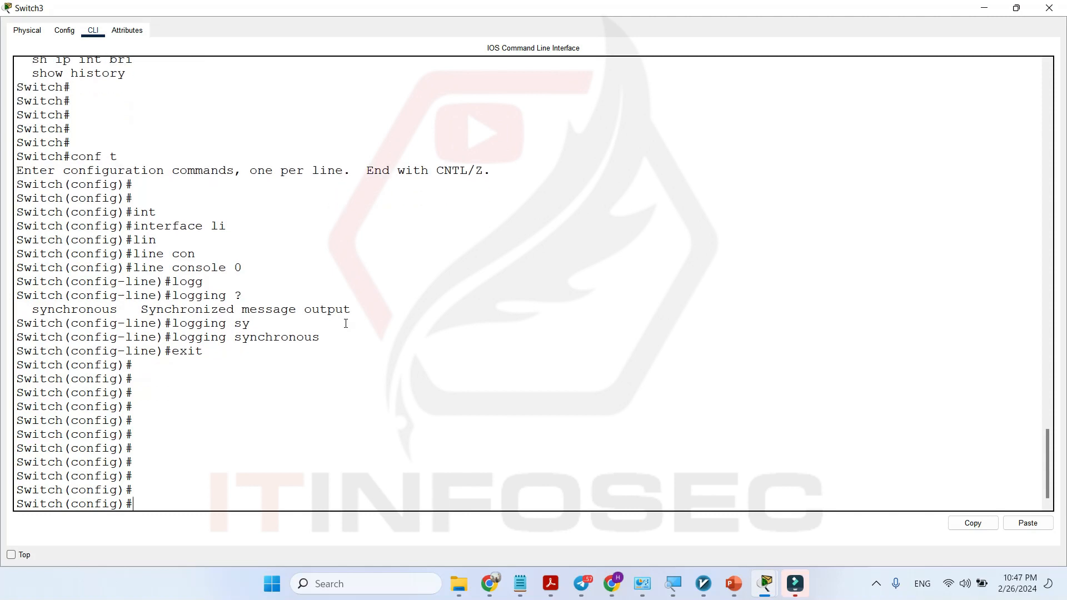
Try to assign an IP address on interface fastEthernet 0/1, and exit its configuration.
type("int")
key("Tab")
type("fa")
key("Tab")
type("0/1")
key("Return")
type("ip add")
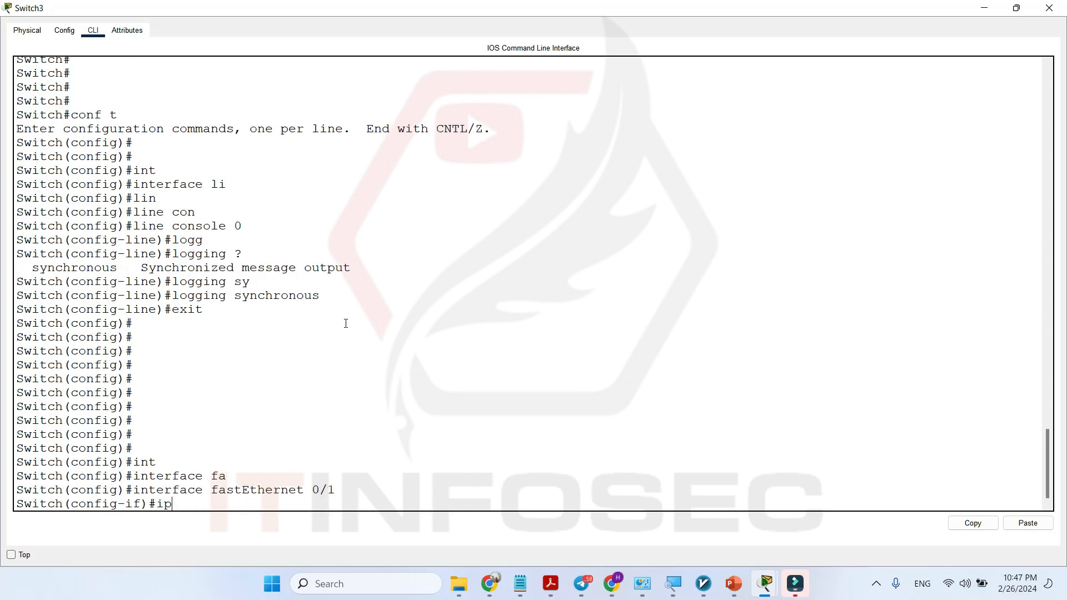
key("Tab")
Assign interface vlan 1 the static IP address 31.1.1.1 with subnet mask 255.0.0.0.
key("Tab")
key("BackSpace")
key("BackSpace")
key("BackSpace")
key("BackSpace")
key("BackSpace")
type("exit")
key("Return")
key("Return")
key("Return")
type("int")
key("Tab")
type("va")
key("Tab")
key("BackSpace")
type("l")
key("Tab")
type("1")
key("Return")
type("ip add")
key("Tab")
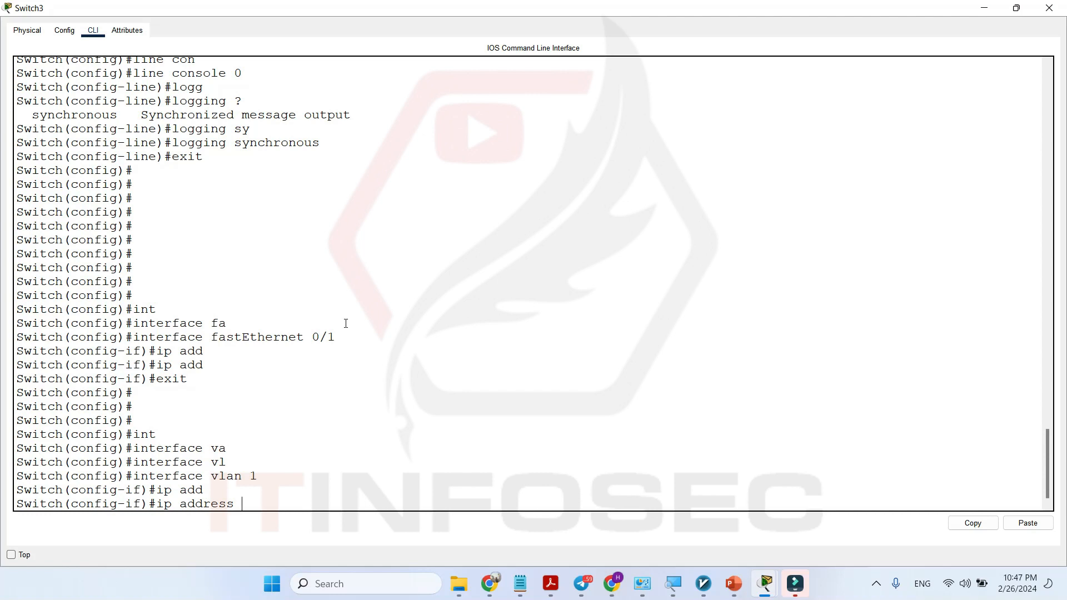
type("31.1.1.1 255.0.0.0")
key("Return")
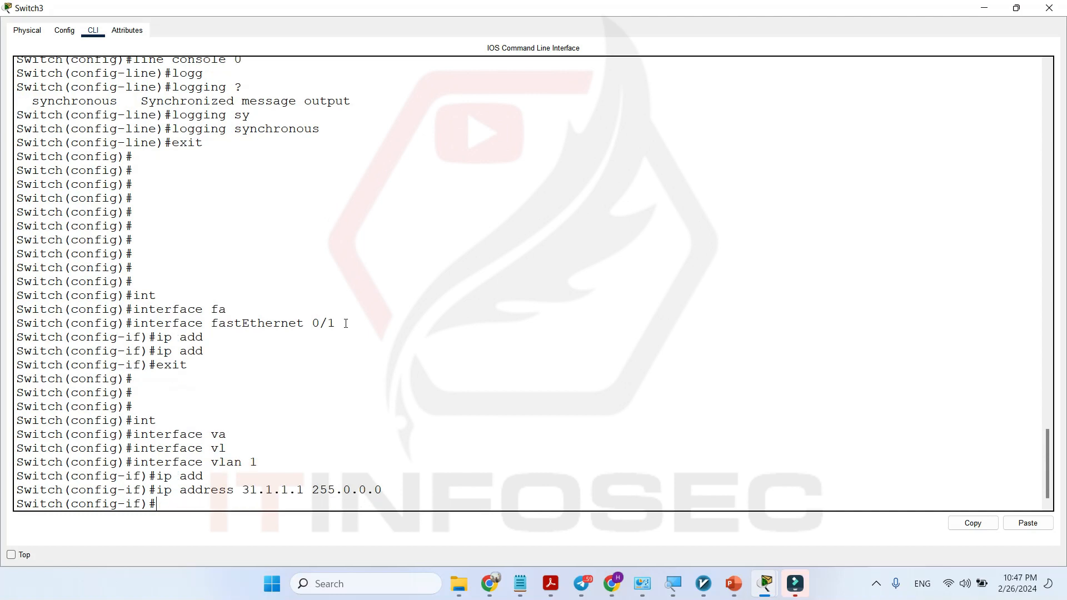
Remove the IP address 31.1.1.1 255.0.0.0 from interface vlan 1 and return to privileged EXEC mode.
key("Return")
key("Return")
key("Return")
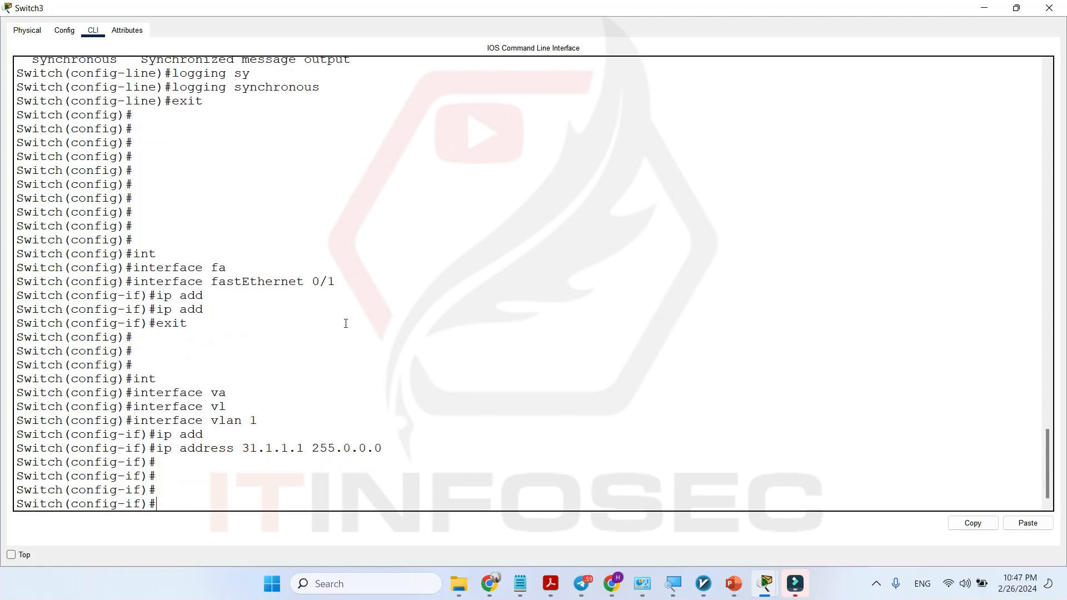
type("n")
key("Up")
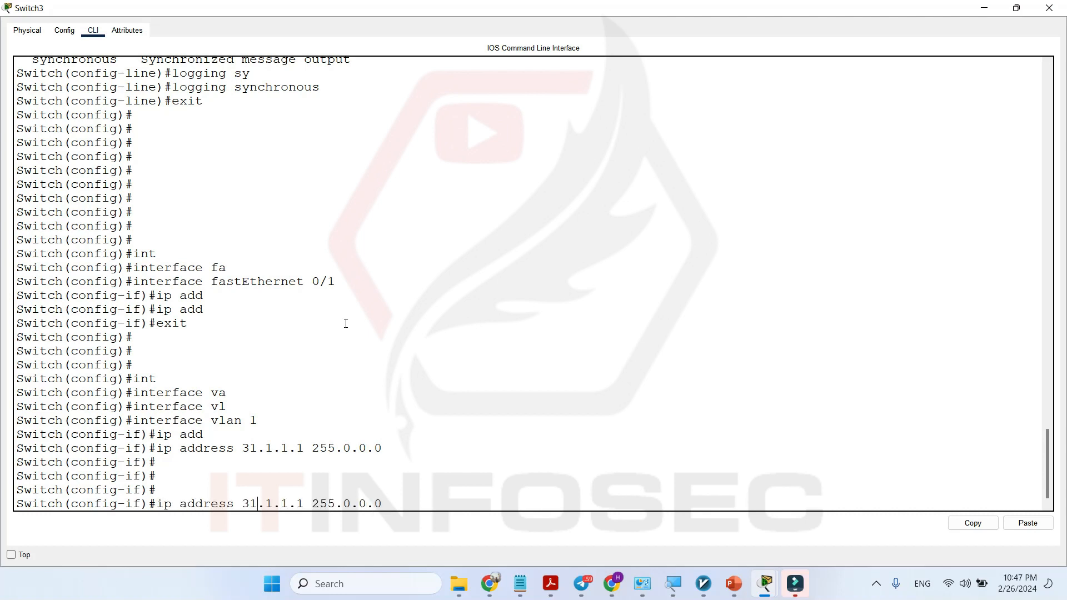
type("no")
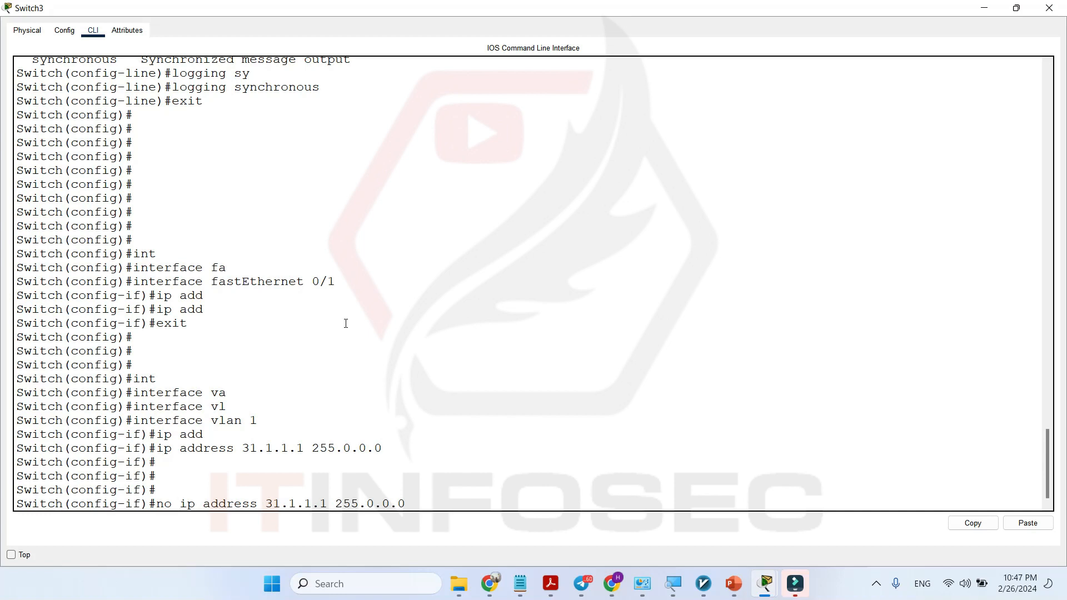
key("Return")
key("Return")
key("Return")
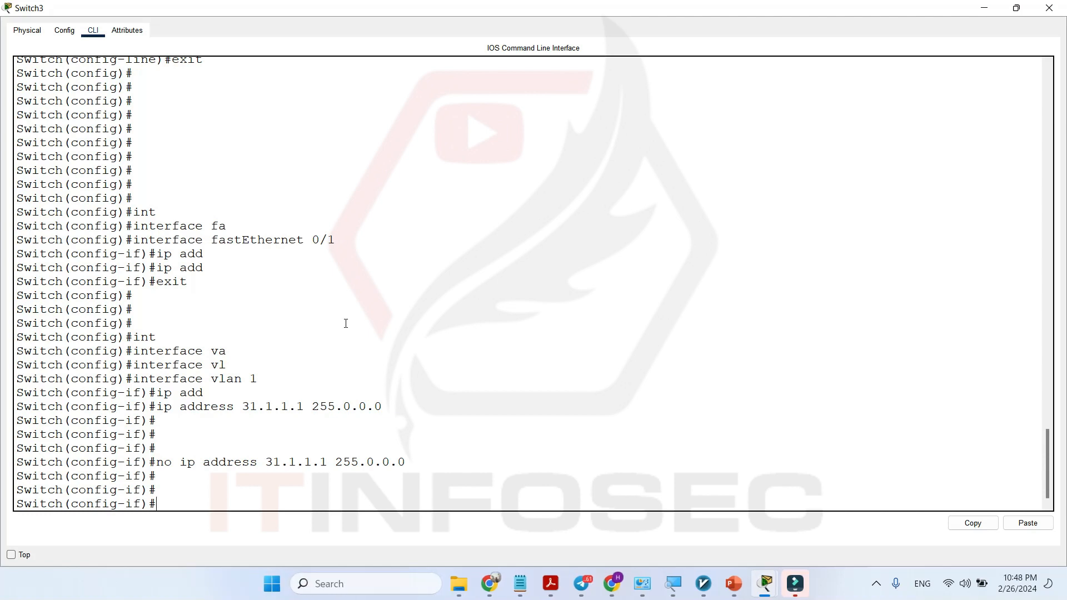
type("end")
key("Return")
key("Return")
key("Return")
key("Return")
key("Return")
key("Return")
key("Return")
Try to show a brief interface listing with sh int bri.
type("sh in")
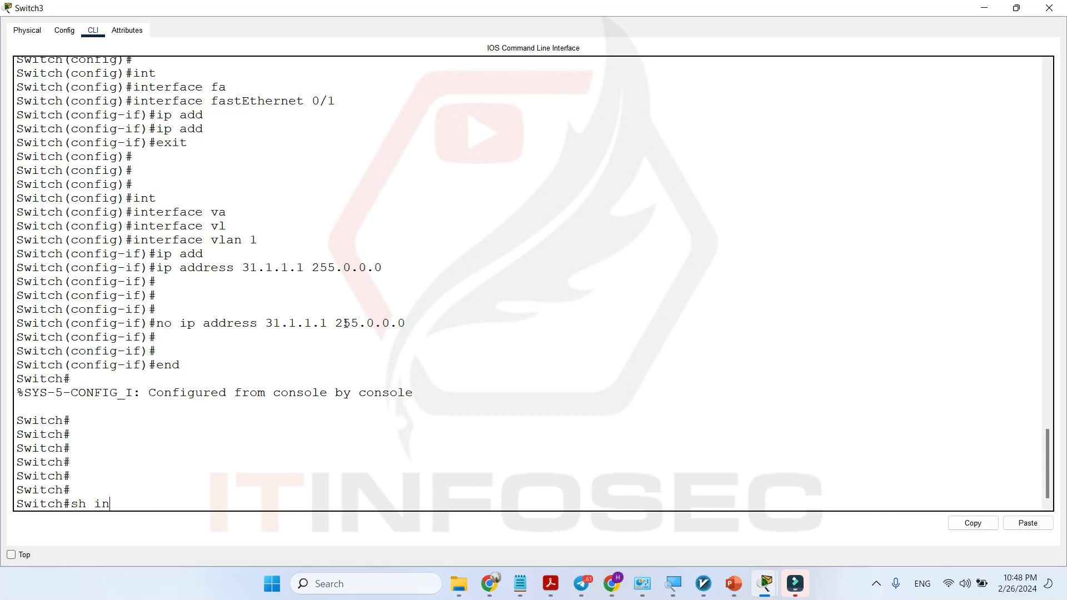
type("t bri")
key("Tab")
key("Return")
Show the status table of the switch interfaces.
type("sh int")
key("Tab")
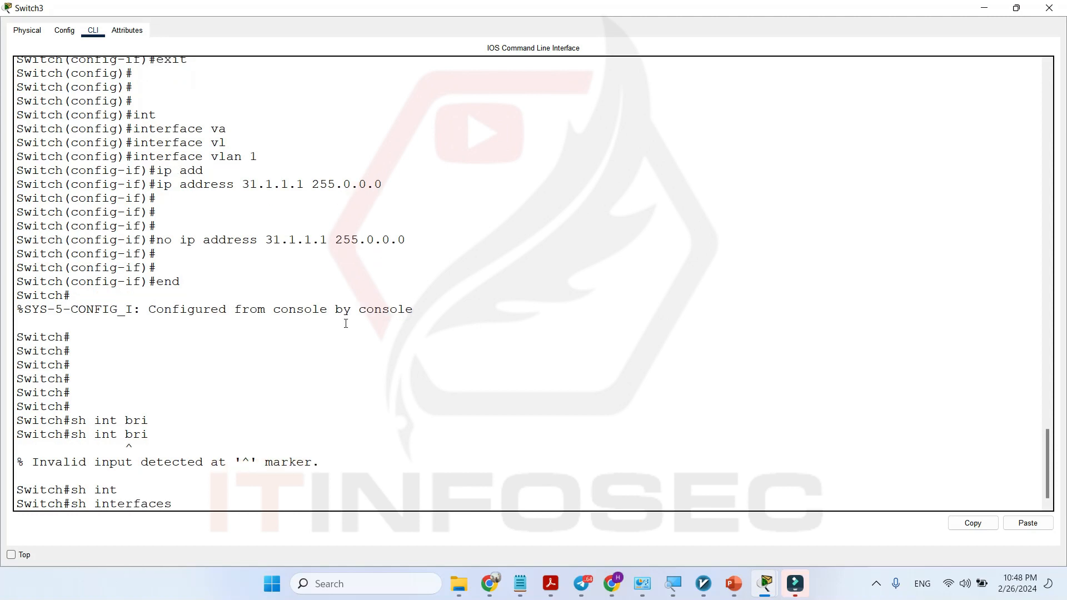
type("stat")
key("Tab")
key("Return")
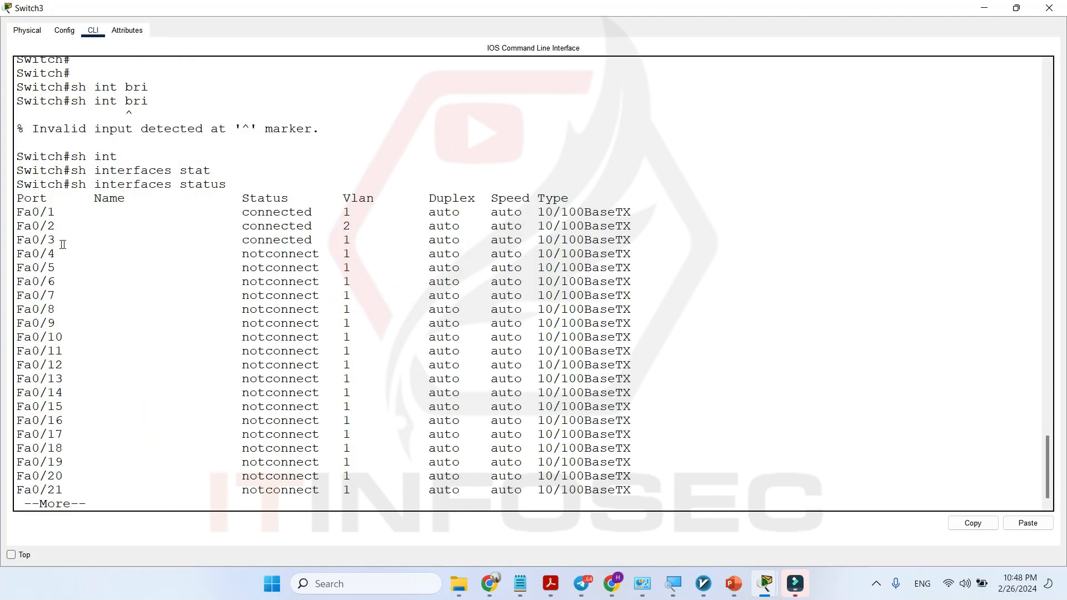
Examine the port, name, status, VLAN, duplex, speed and type columns of the interface table, and quit the paged listing.
left_click_drag(34, 235, 64, 407)
left_click(76, 317)
double_click(443, 212)
left_click_drag(317, 202, 381, 213)
left_click(349, 220)
left_click_drag(362, 225, 282, 226)
left_click_drag(428, 227, 630, 254)
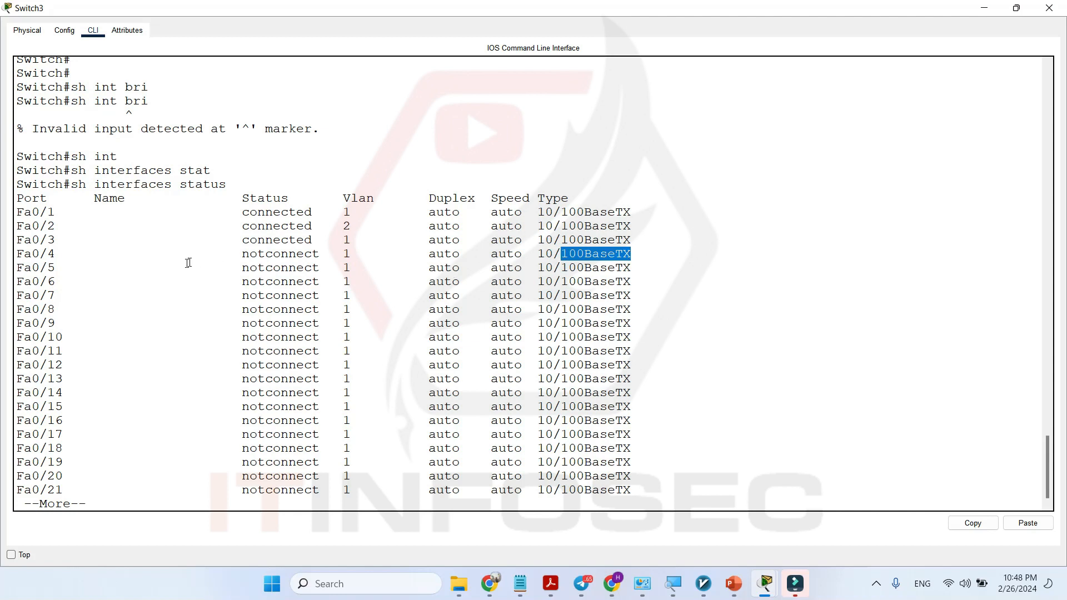
left_click_drag(65, 217, 195, 229)
left_click(191, 229)
left_click_drag(72, 209, 195, 212)
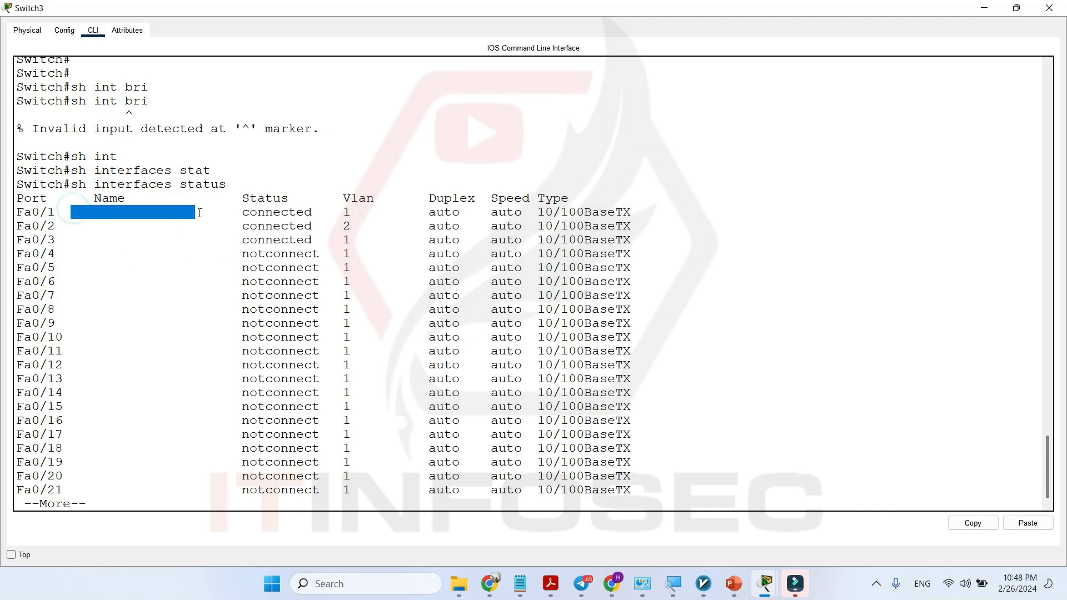
left_click_drag(17, 211, 64, 212)
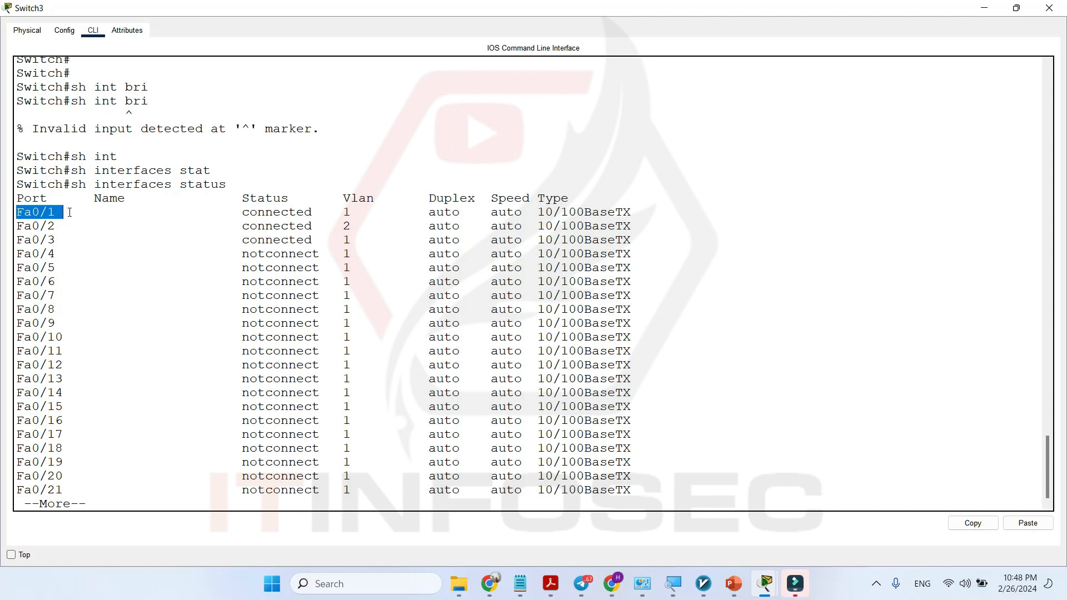
left_click_drag(69, 216, 214, 217)
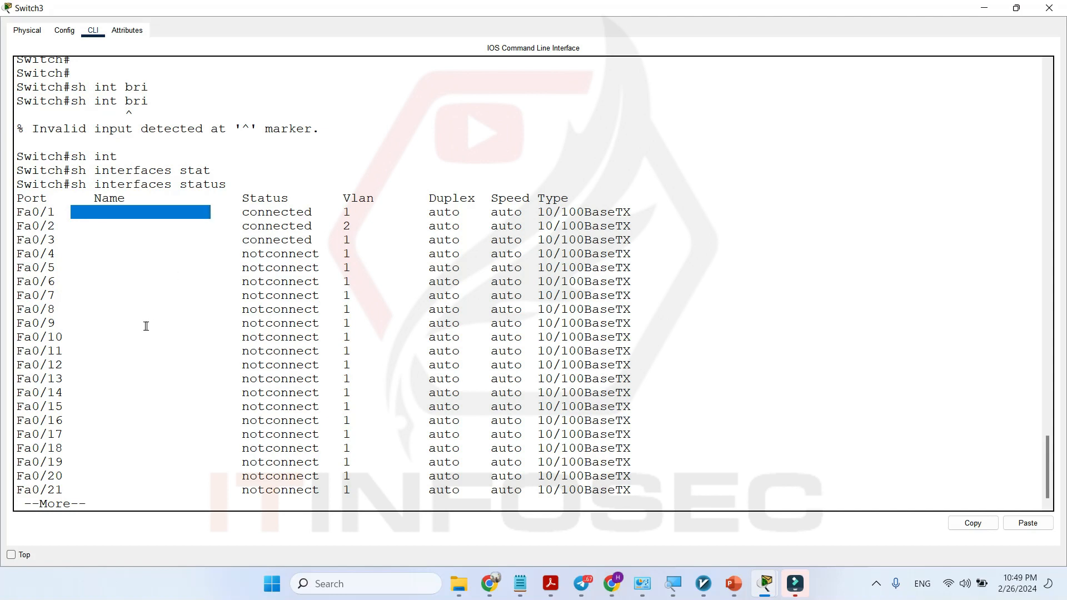
key("q")
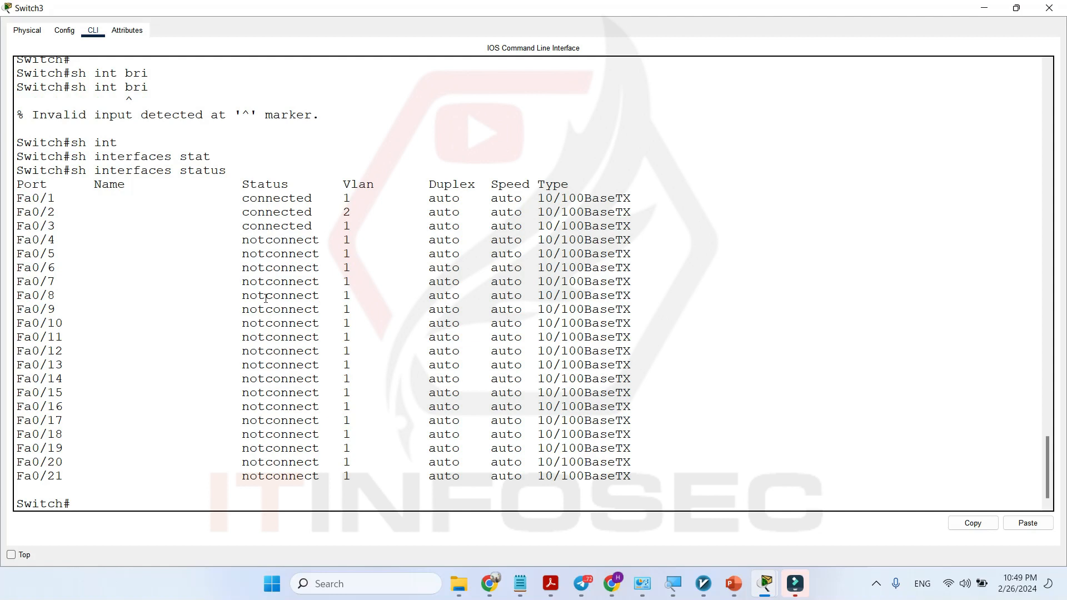
Enter global configuration mode and open the configuration of interface fastEthernet 0/1.
key("Return")
key("Return")
type("conf t")
key("Return")
key("Return")
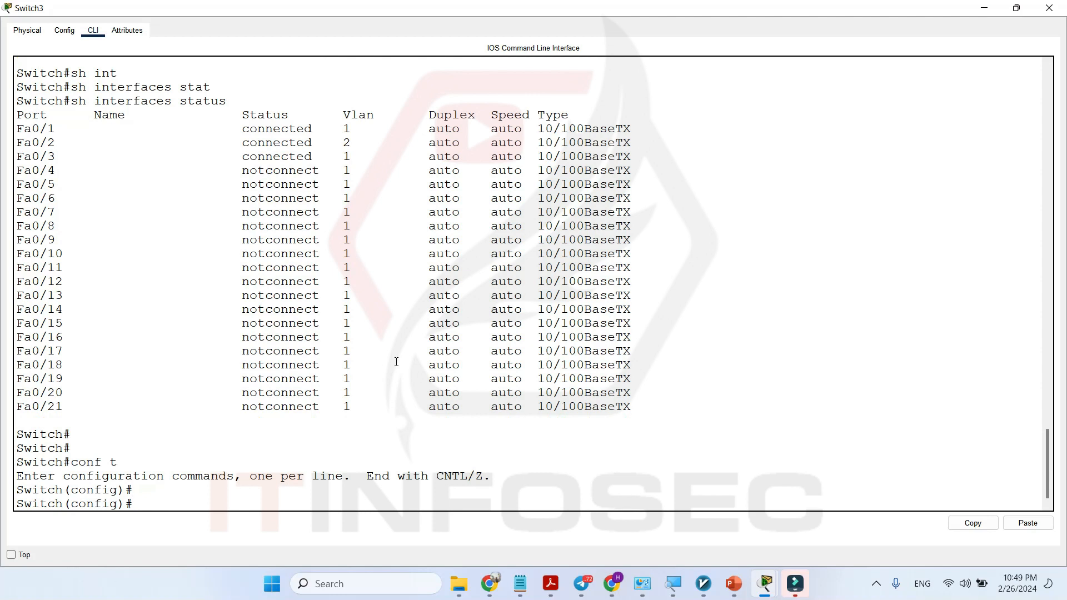
type("int")
key("Tab")
type("fa")
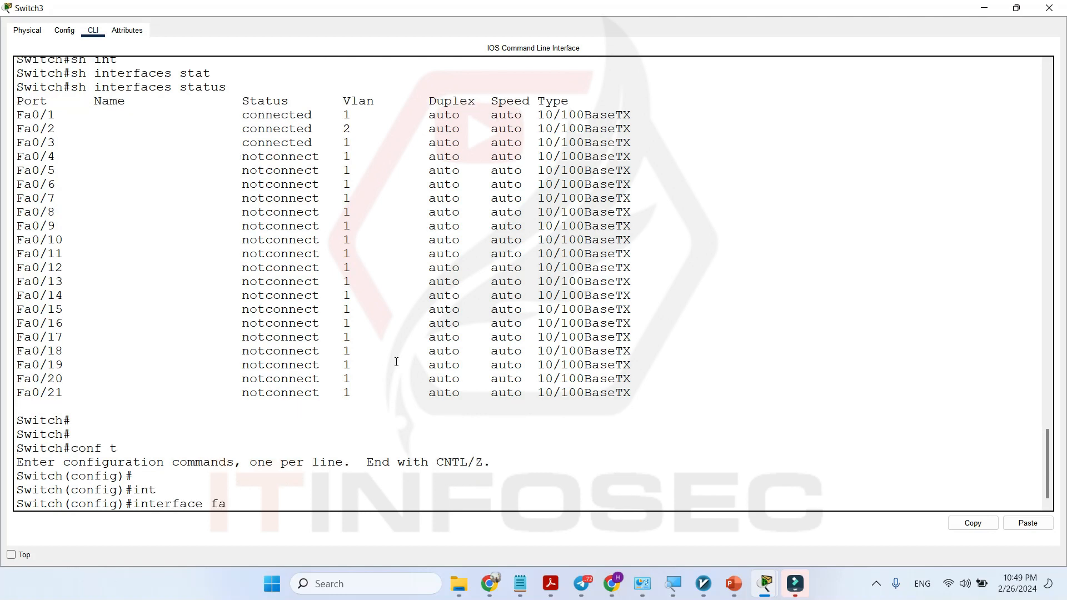
key("Tab")
type("0/1")
key("Return")
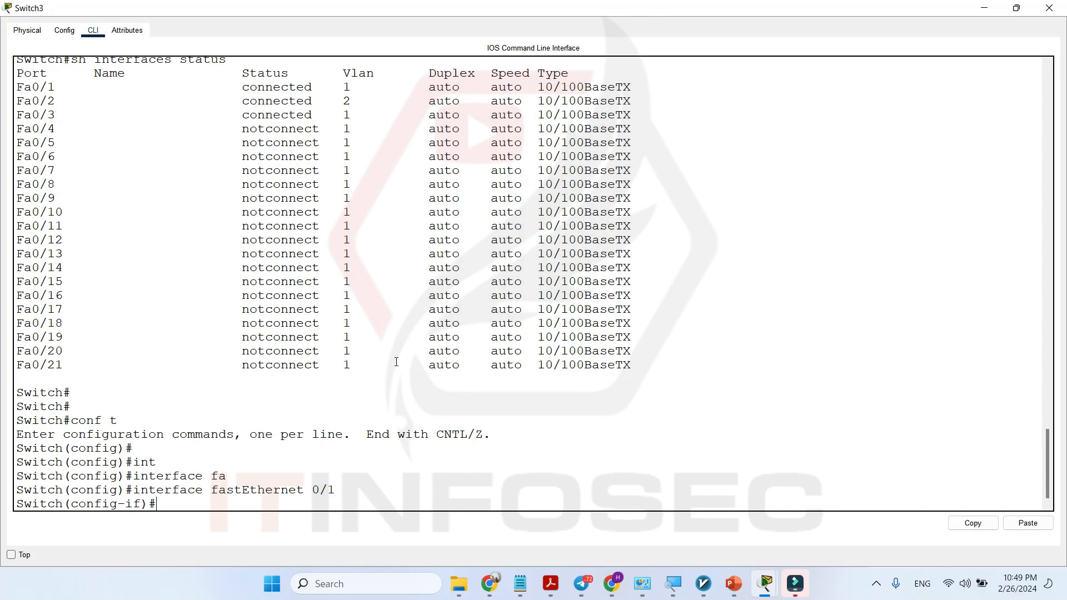
Give the interface the description "Connects to the Server01" and return to privileged EXEC mode.
type("desc")
key("Tab")
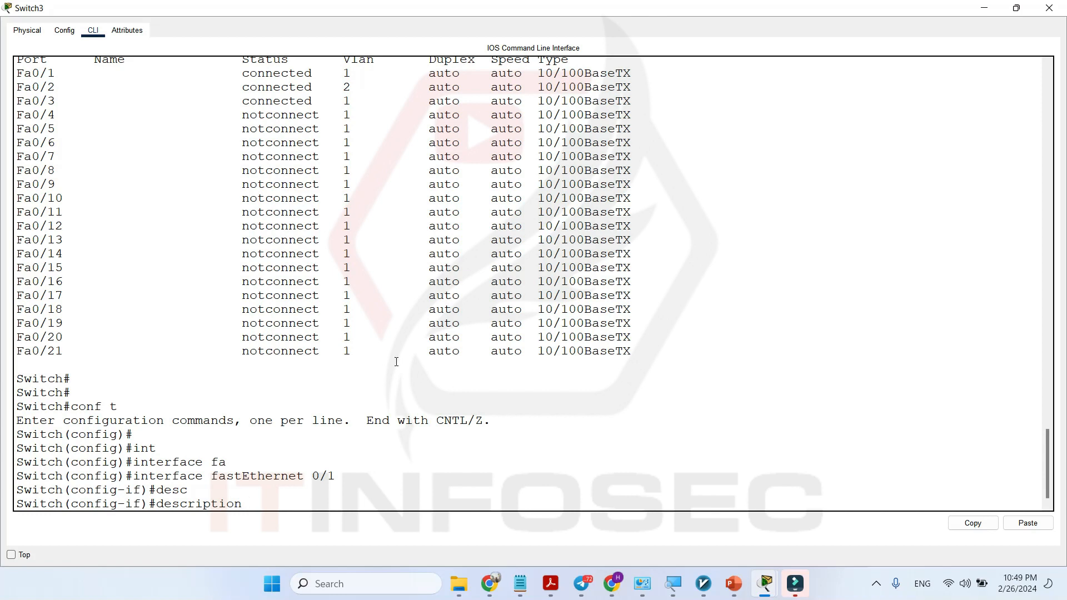
type("Connects to the Server")
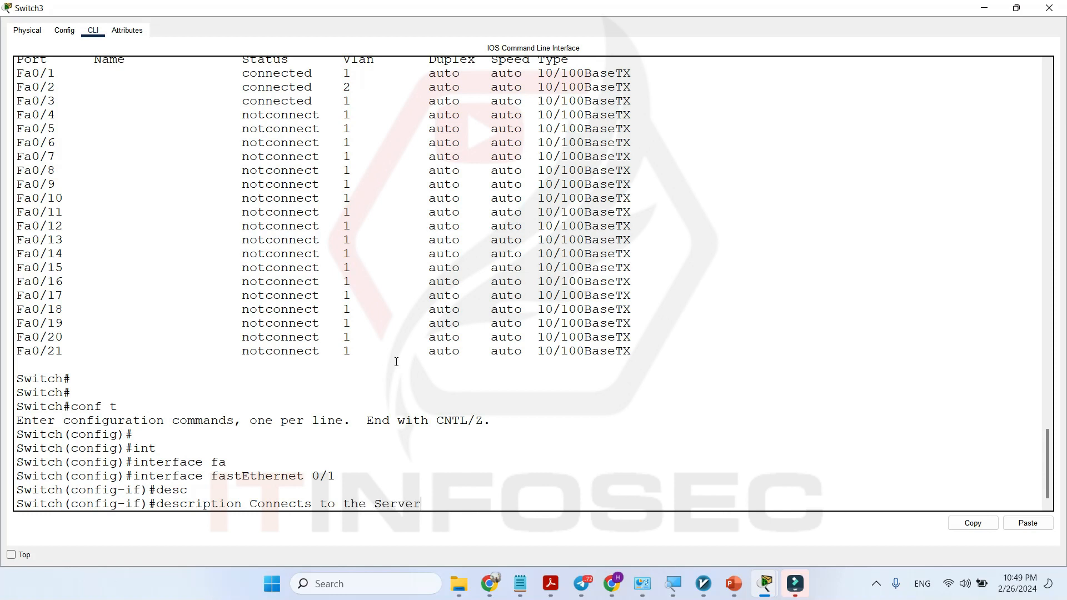
type("01")
key("Return")
key("Return")
type("end")
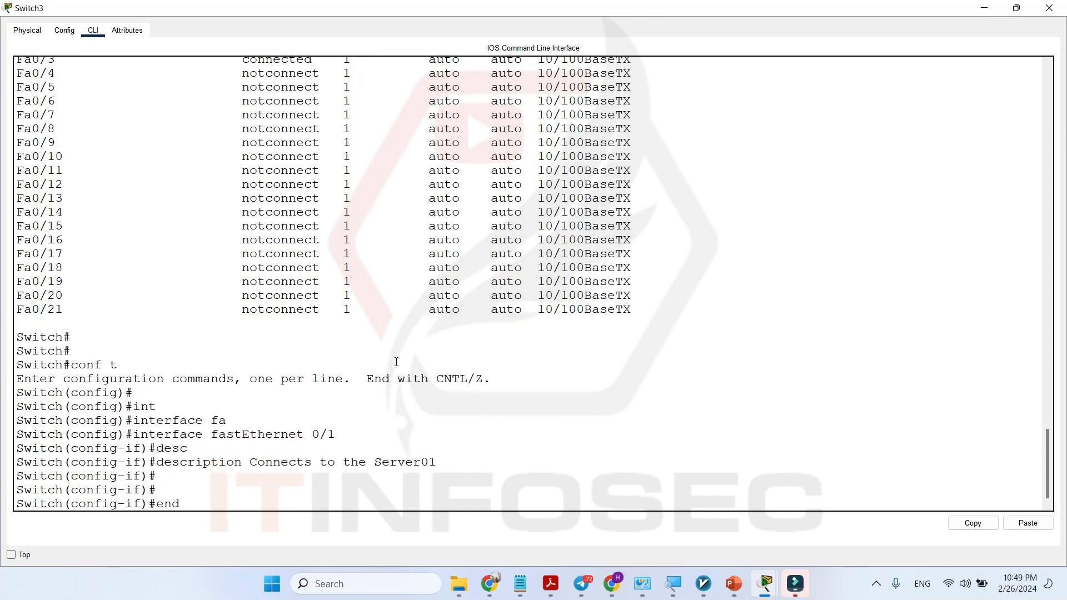
key("Return")
key("Return")
Show the interface status table again, check the Name entry of Fa0/1, and page through to the end.
type("sh interfaces status")
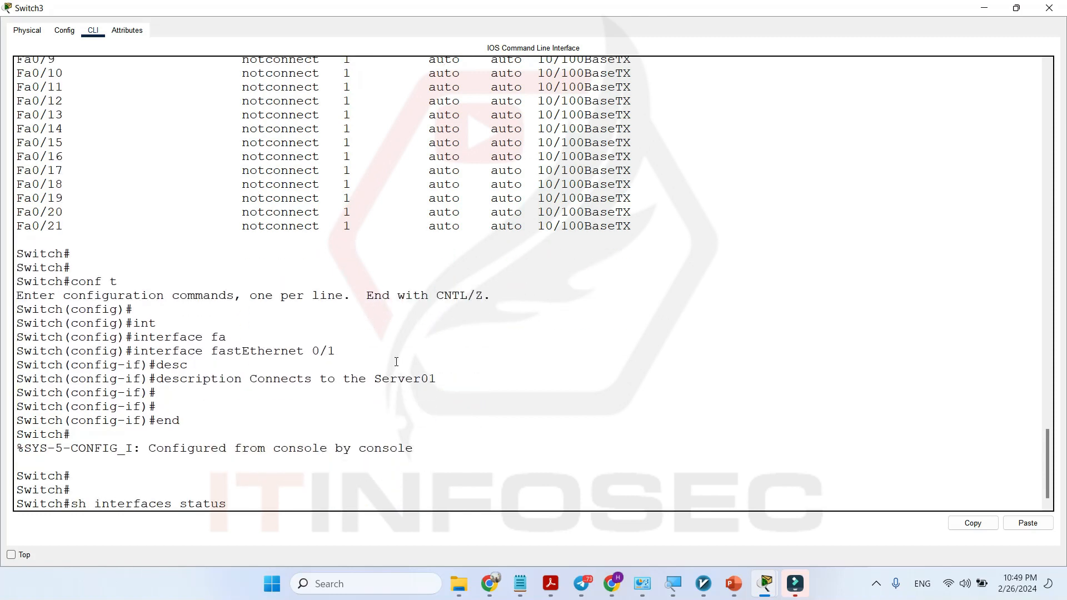
key("Return")
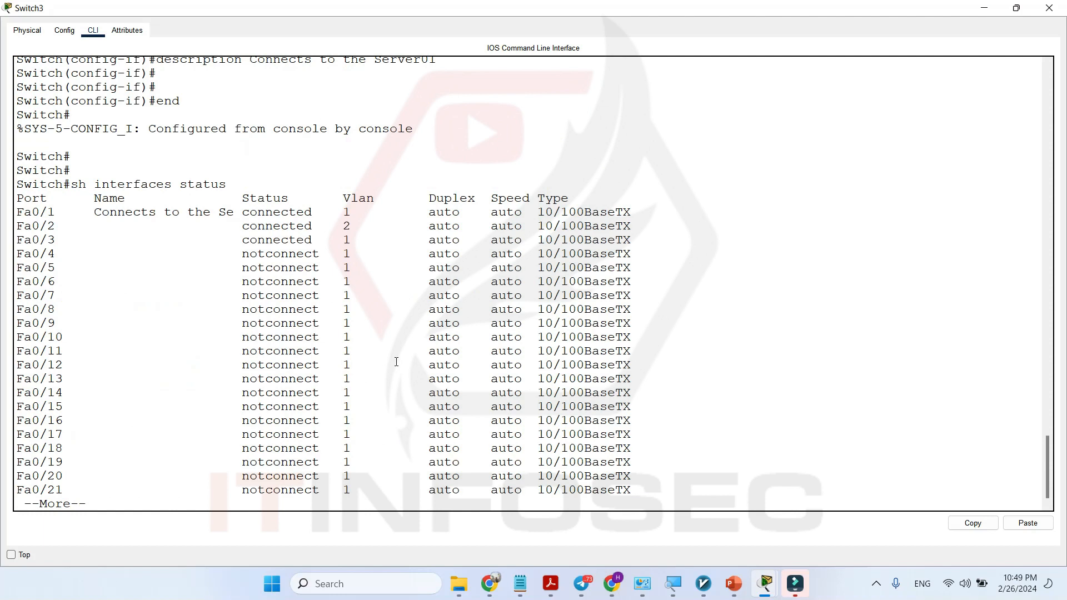
left_click_drag(233, 215, 92, 223)
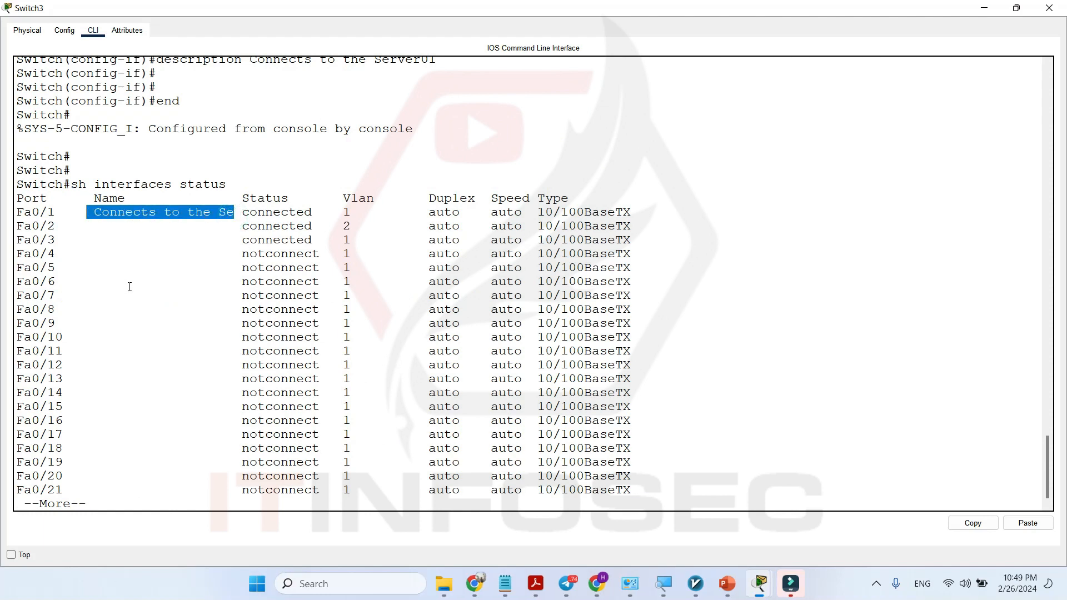
key("Return")
key("Return")
key("Return")
key("Return")
key("Return")
key("Return")
key("Return")
key("Return")
key("Return")
key("Return")
key("Return")
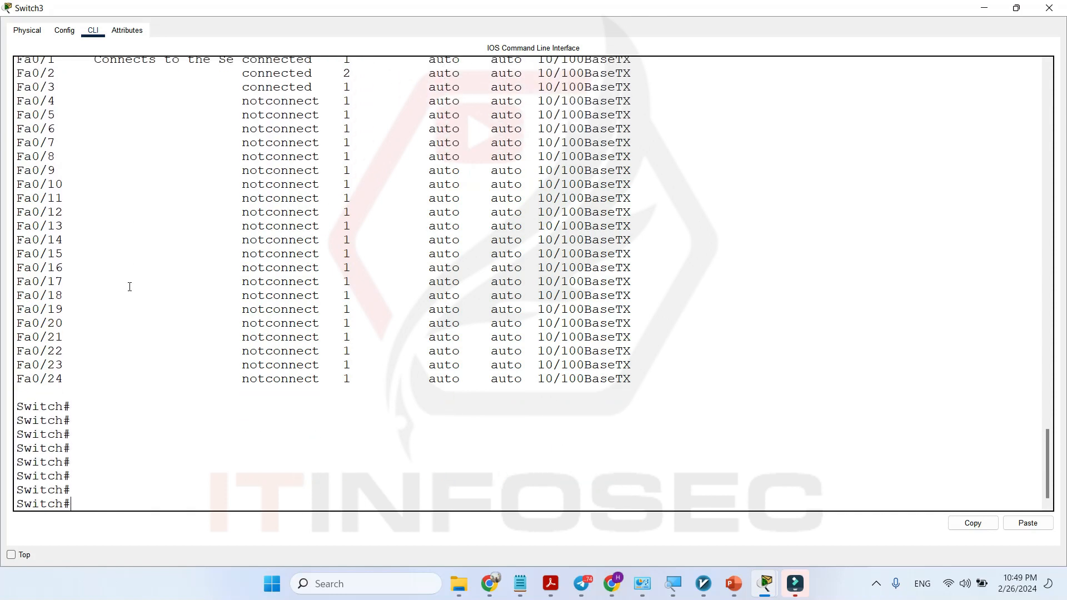
Review the rows for ports Fa0/4 to Fa0/9 in the interface status table.
scroll(129, 287, "up", 4)
left_click_drag(29, 251, 70, 360)
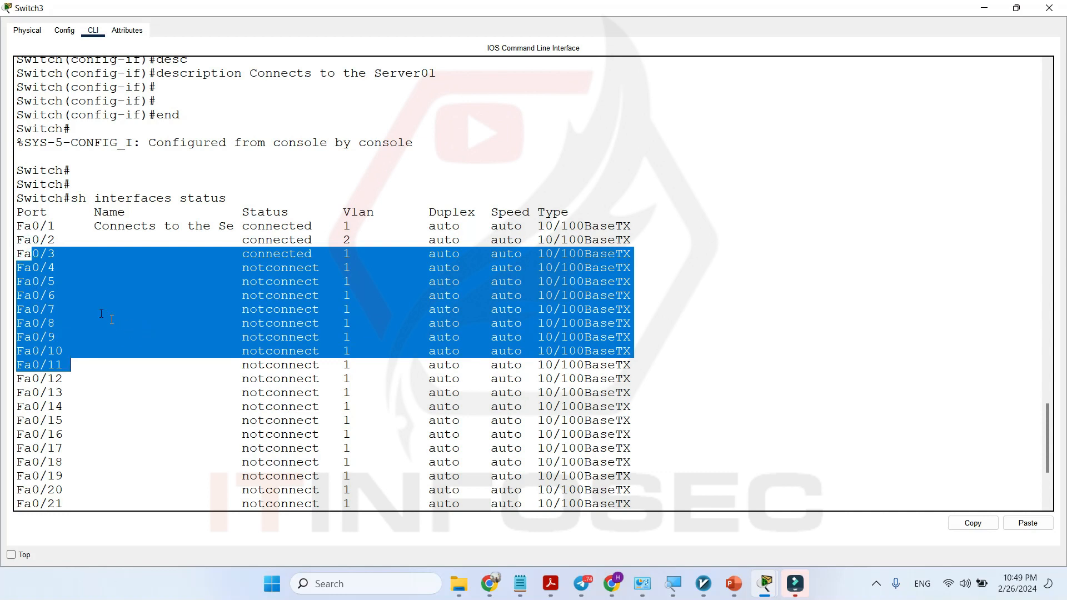
left_click(98, 293)
left_click_drag(18, 268, 75, 335)
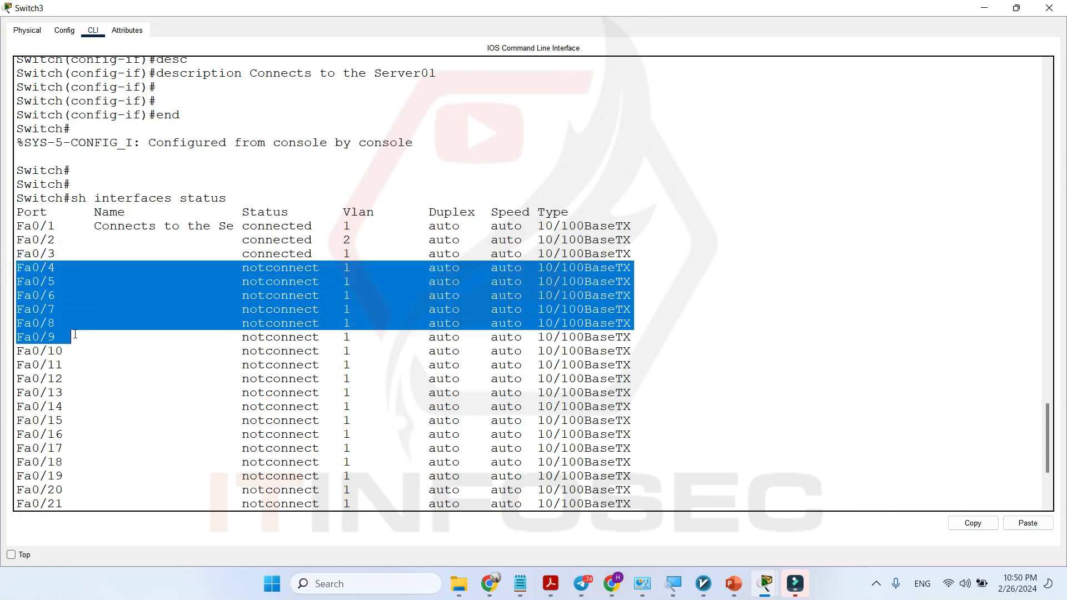
scroll(111, 422, "down", 3)
scroll(128, 411, "up", 4)
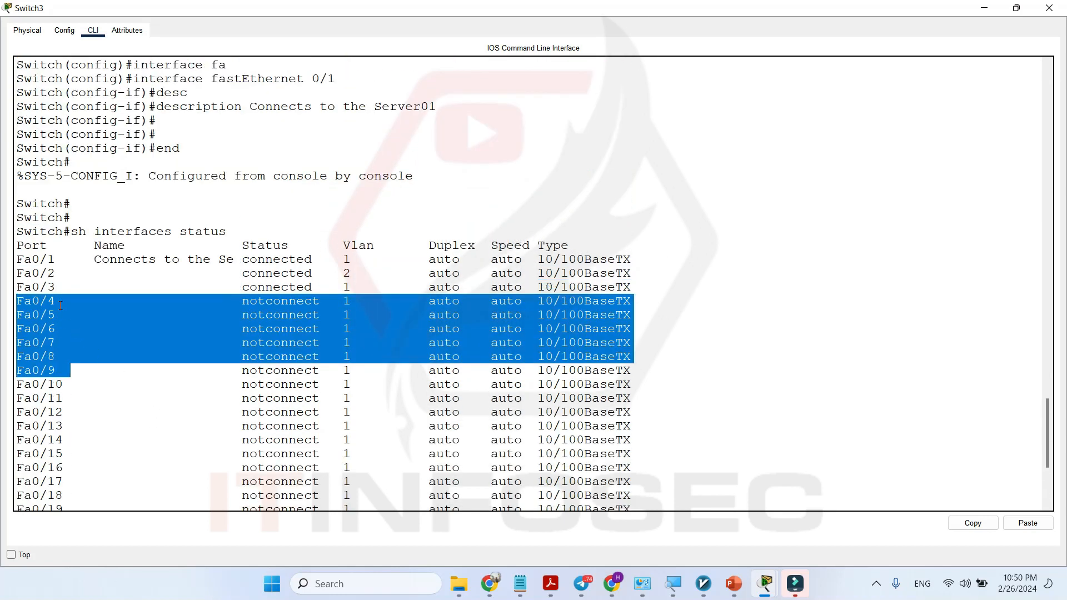
left_click_drag(50, 301, 55, 301)
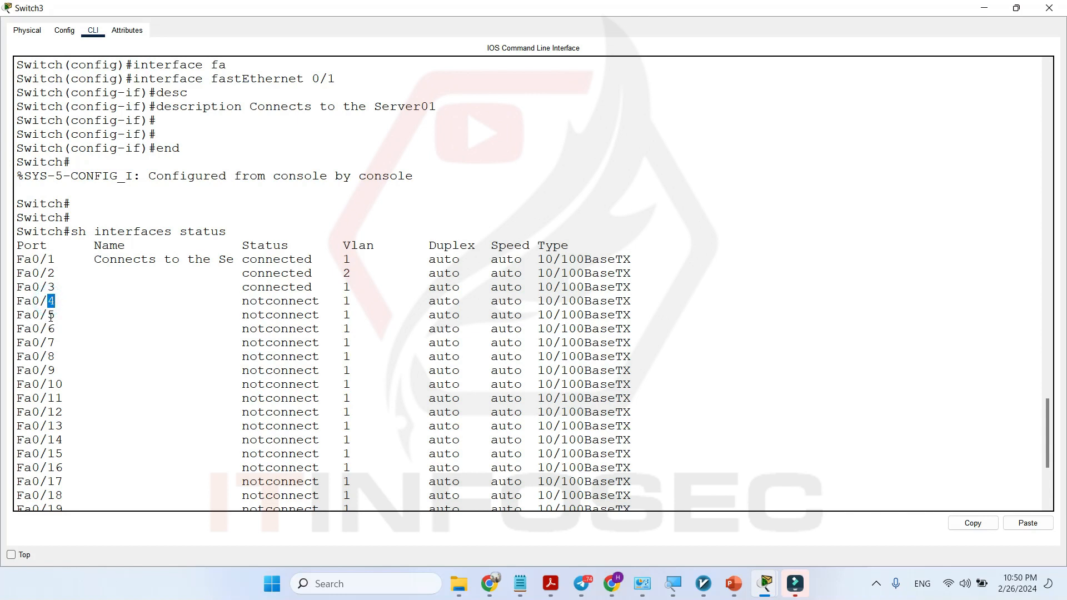
left_click_drag(18, 301, 80, 371)
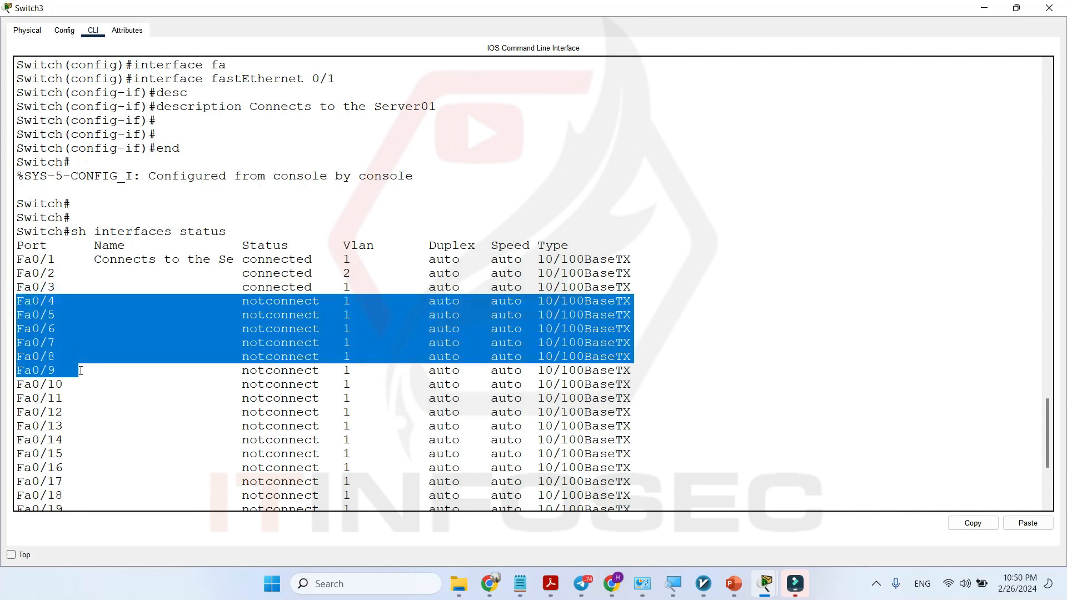
Return to the command prompt and enter global configuration mode.
scroll(111, 408, "down", 3)
key("Return")
key("Return")
key("Return")
key("Return")
key("Return")
key("Return")
key("Return")
type("conf t")
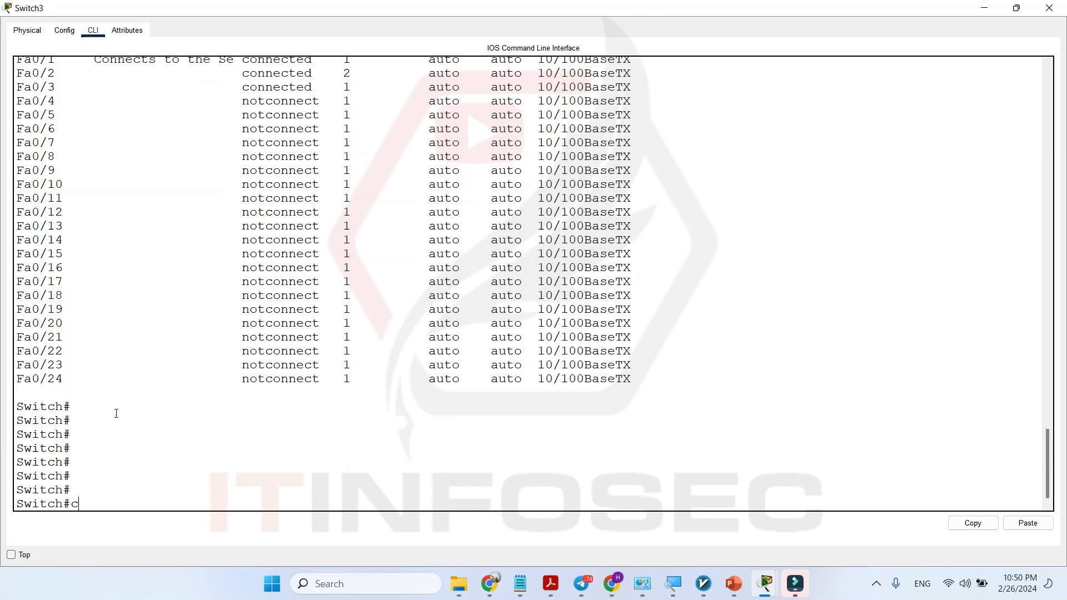
Open the configuration of the interface range fastEthernet 0/4 - 9.
type("fa")
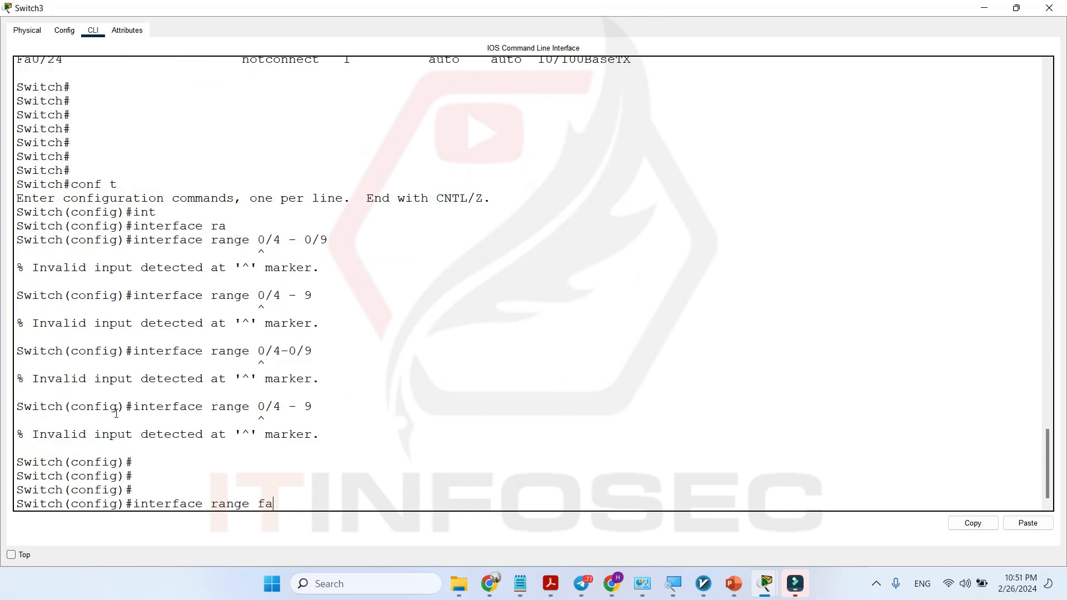
type("st")
key("Tab")
type("0/4 - 9")
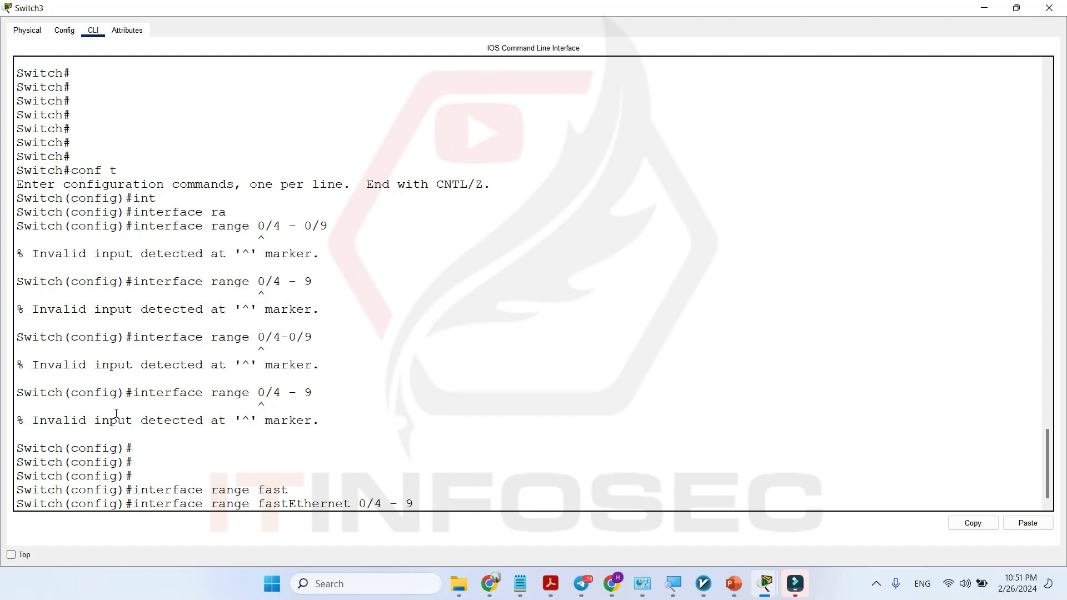
key("Return")
key("Return")
key("Return")
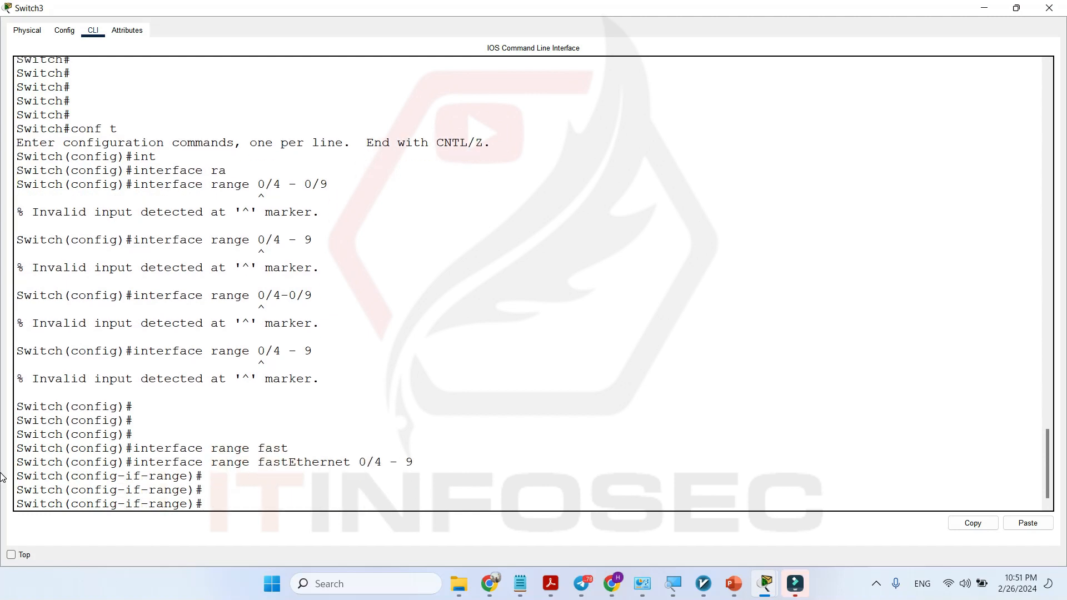
left_click_drag(351, 463, 410, 463)
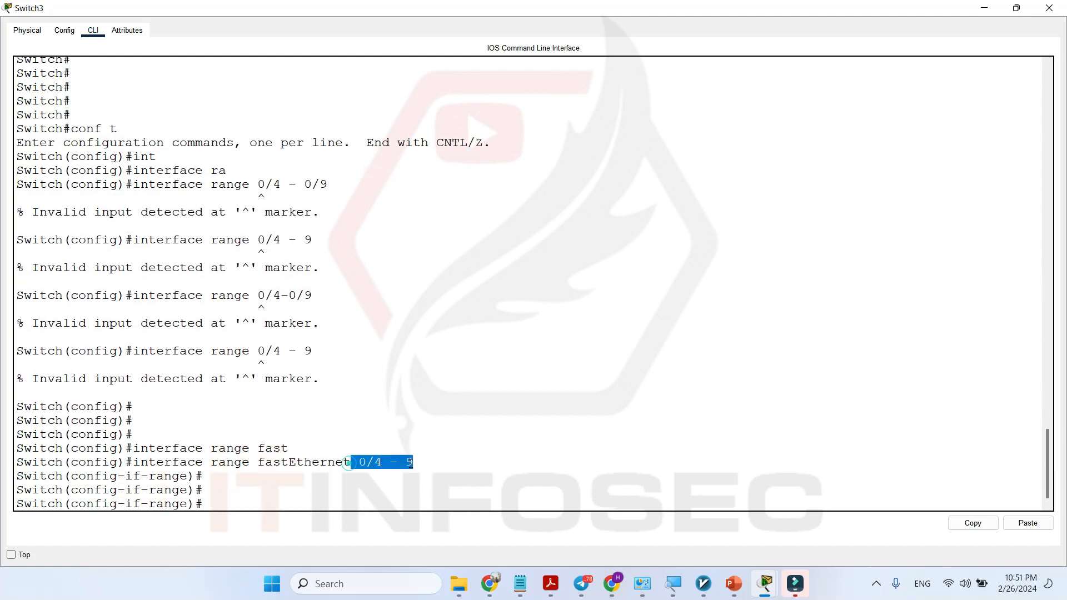
left_click(238, 504)
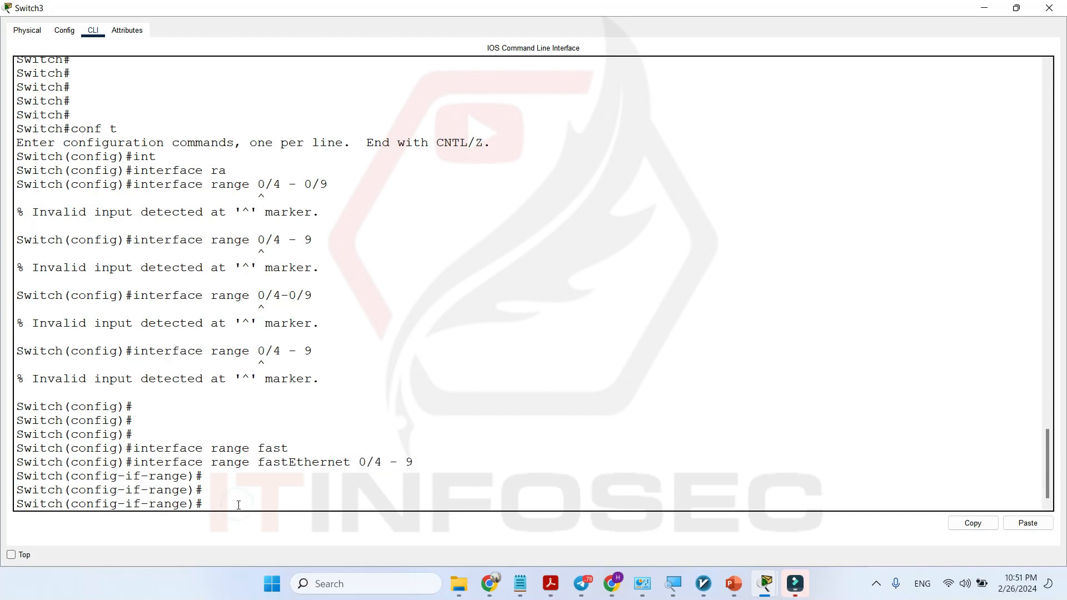
Shut down all interfaces in the selected range and return to privileged EXEC mode.
type("shu")
key("Tab")
key("Return")
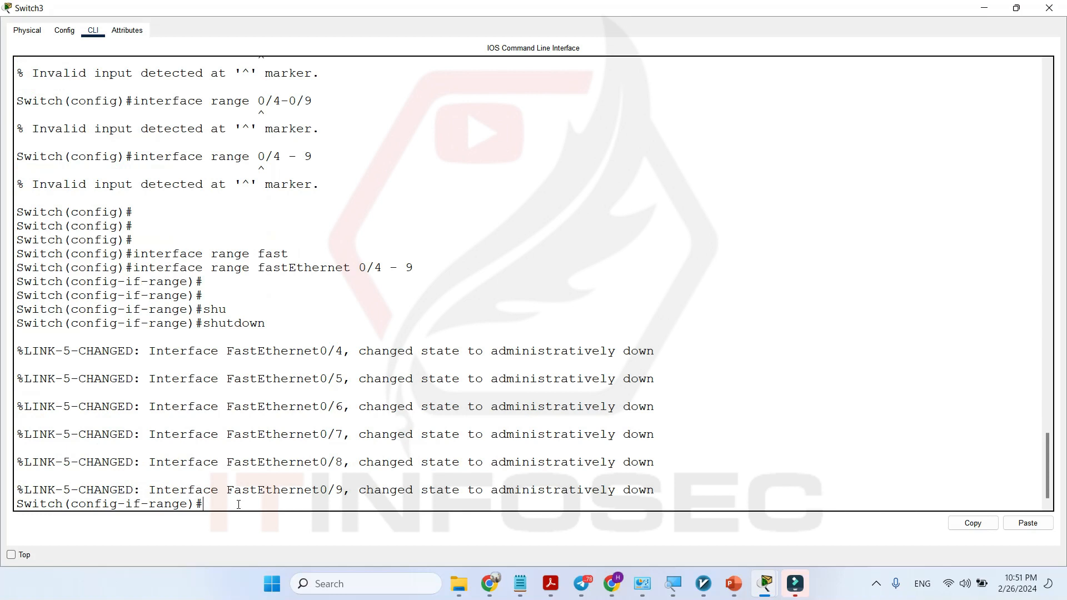
key("Return")
key("Return")
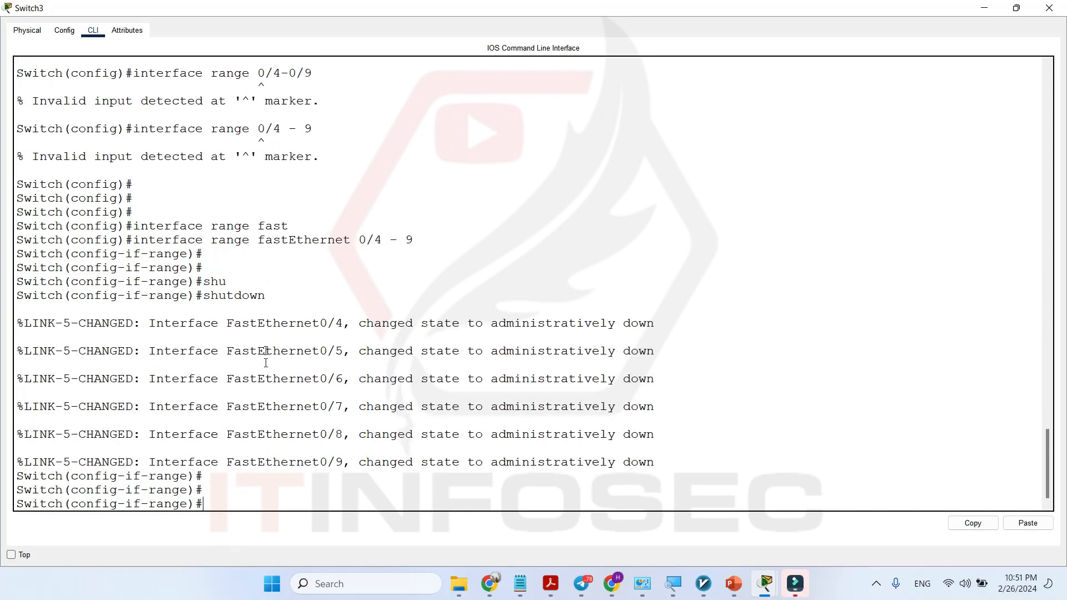
type("end")
key("Return")
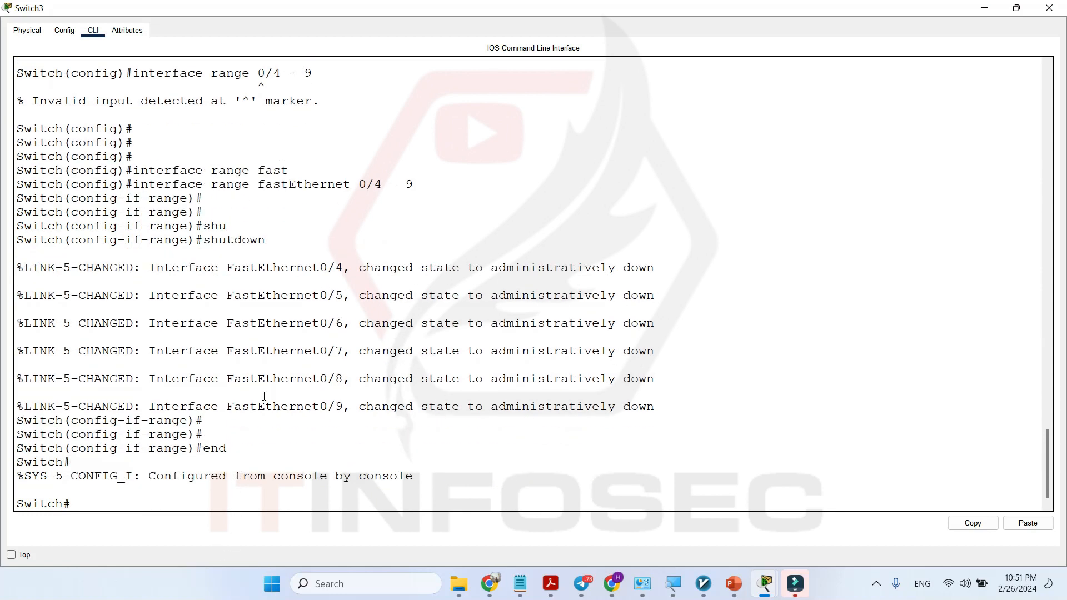
Display the status table of all switch interfaces with the show interfaces status command.
key("Return")
key("Return")
type("sh ")
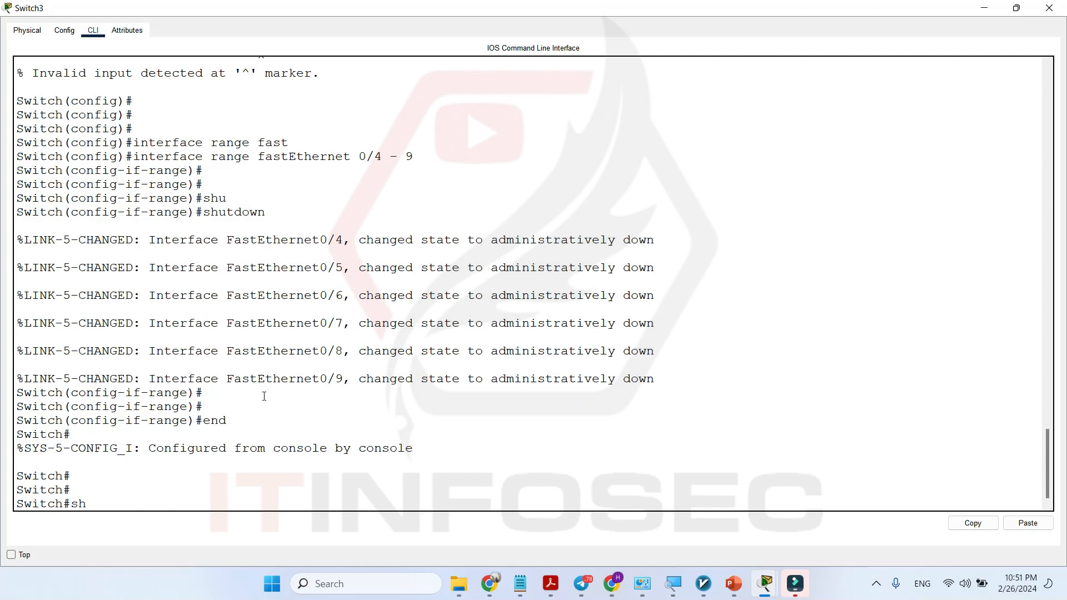
type("int")
key("Tab")
type("st")
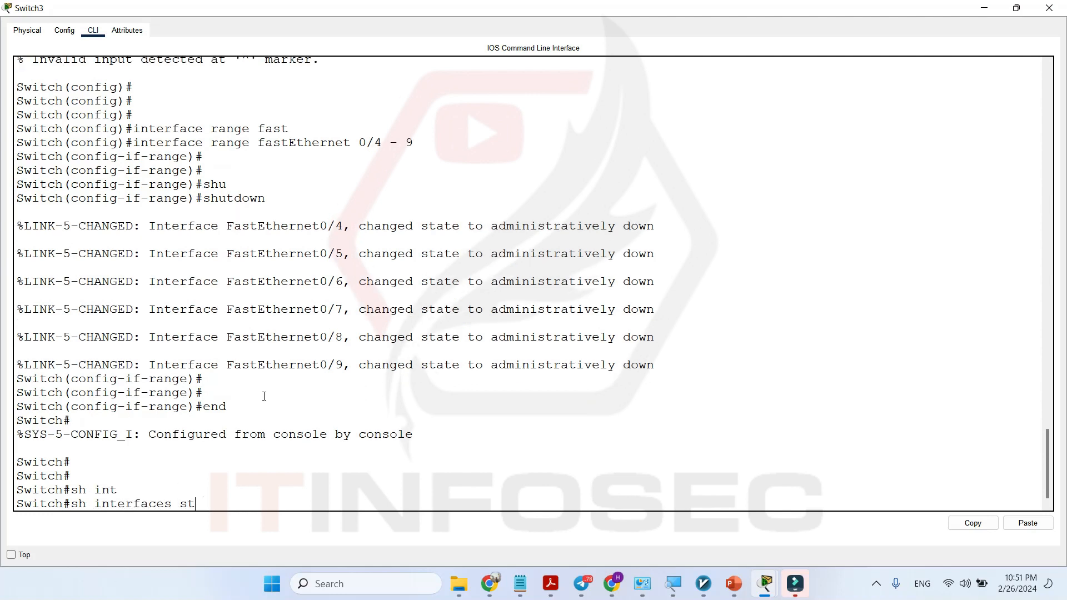
type("AT")
key("Tab")
key("Return")
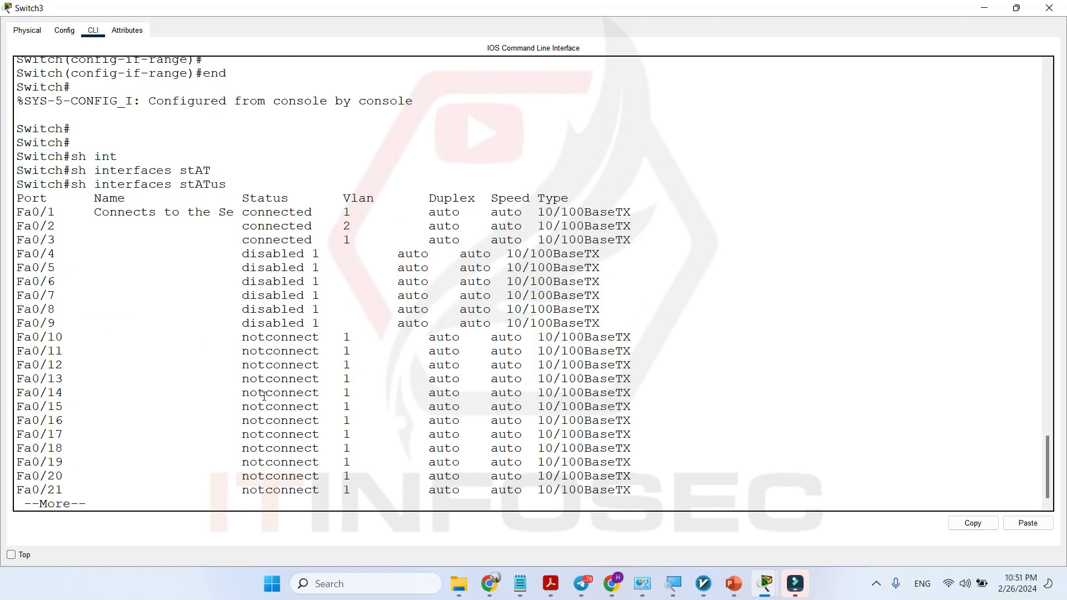
Check the status of ports Fa0/4 to Fa0/9 in the newly displayed table.
left_click_drag(141, 253, 377, 314)
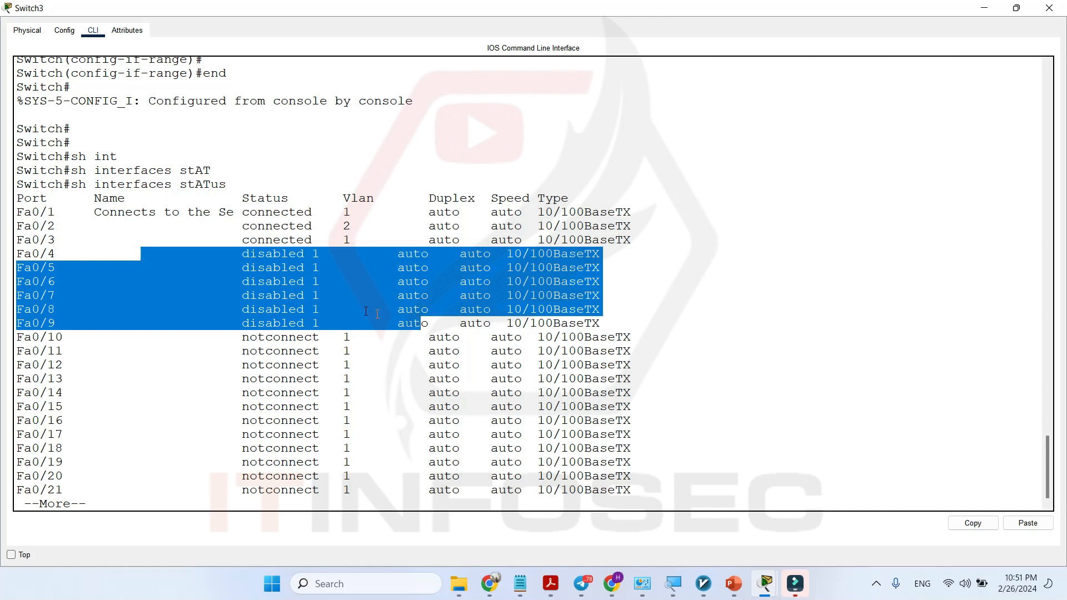
left_click(21, 251)
left_click_drag(20, 251, 390, 318)
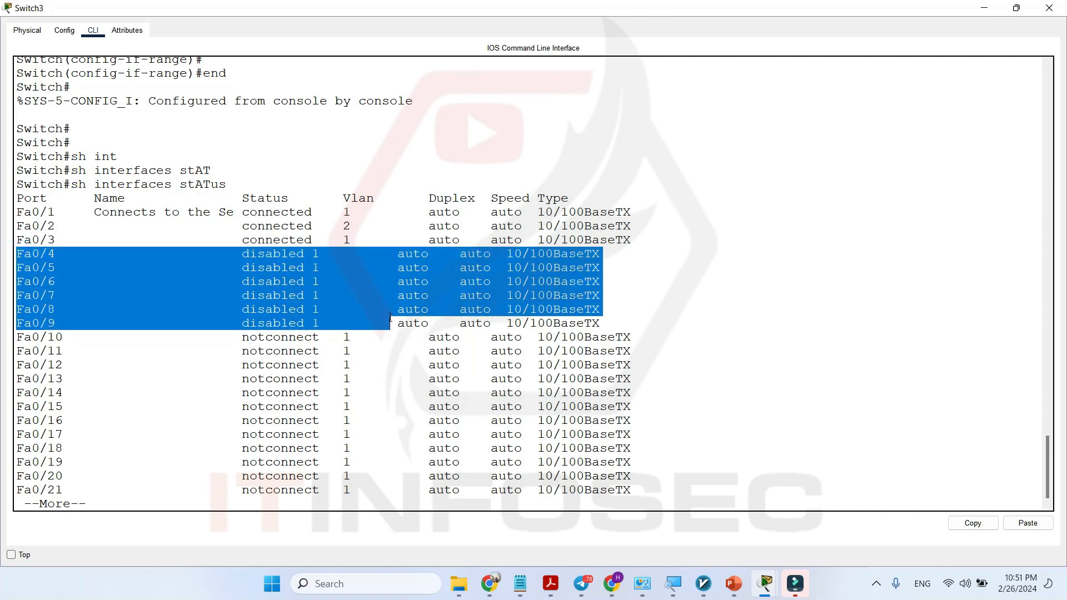
Advance the status listing by one line and examine the port type of Fa0/1.
key("Return")
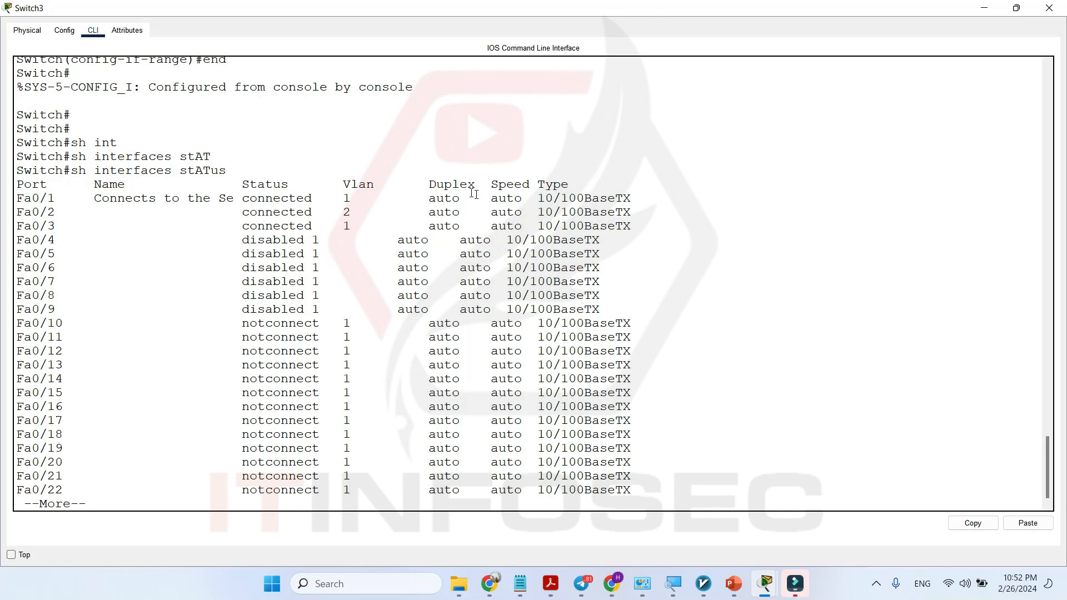
left_click_drag(553, 198, 532, 197)
left_click(531, 197)
Close the Switch3 window, reopen the switch from the topology and maximize its command-line window.
left_click(1049, 8)
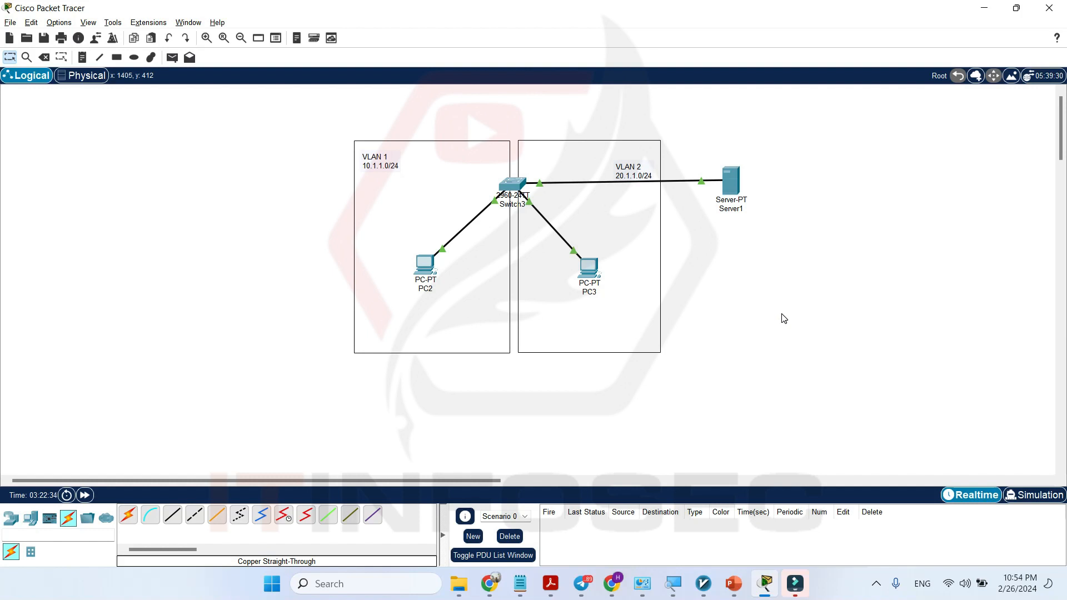
left_click(507, 184)
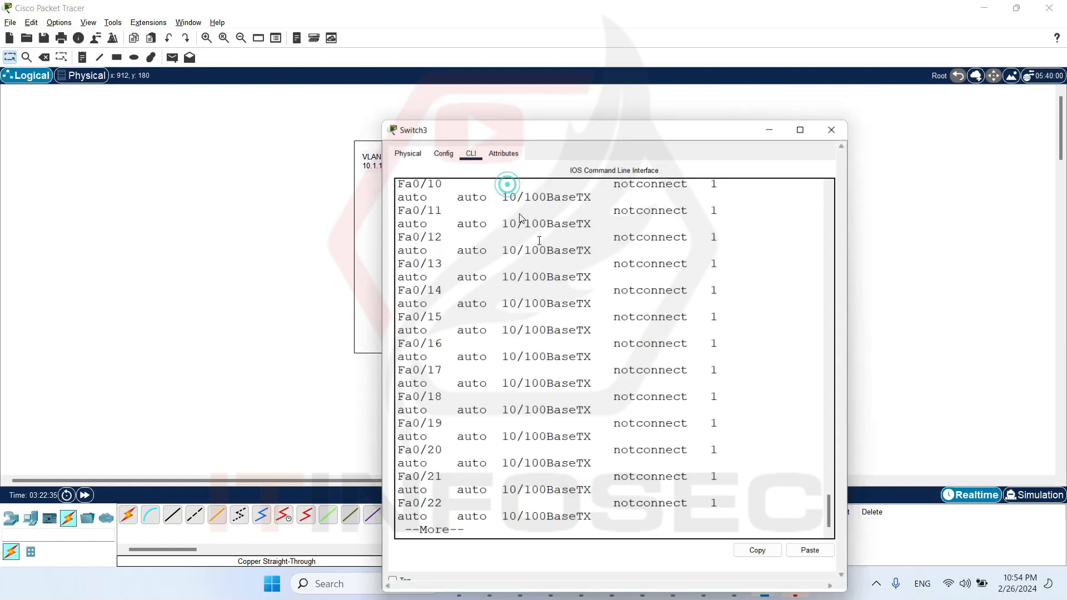
double_click(479, 92)
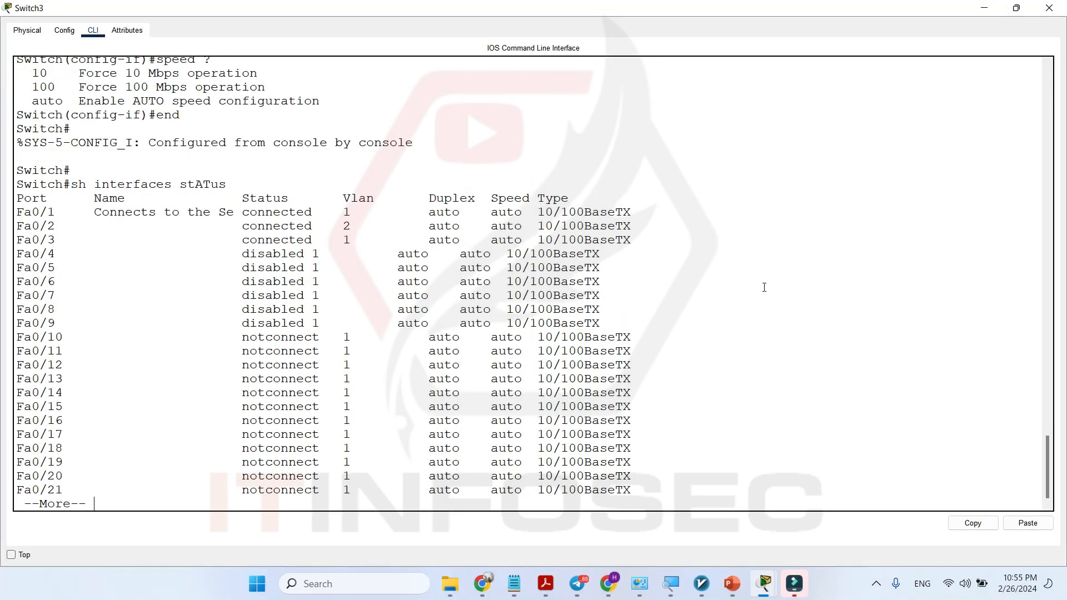
Finish the paged status listing and enter global configuration mode.
left_click(764, 287)
key("Return")
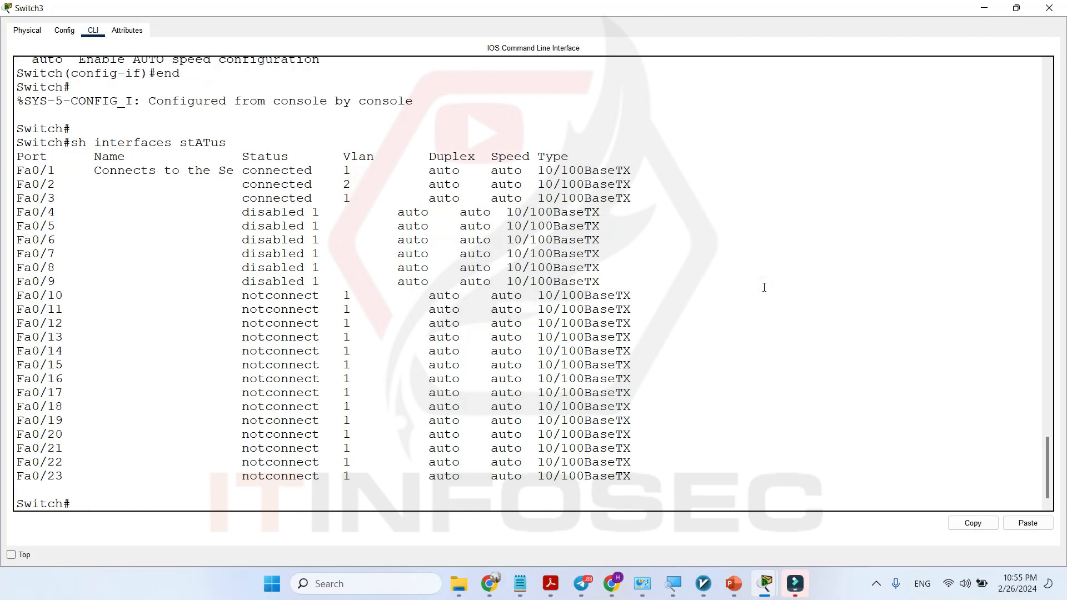
type("conf t")
key("Return")
Open the configuration of interface fastEthernet 0/3.
type("int")
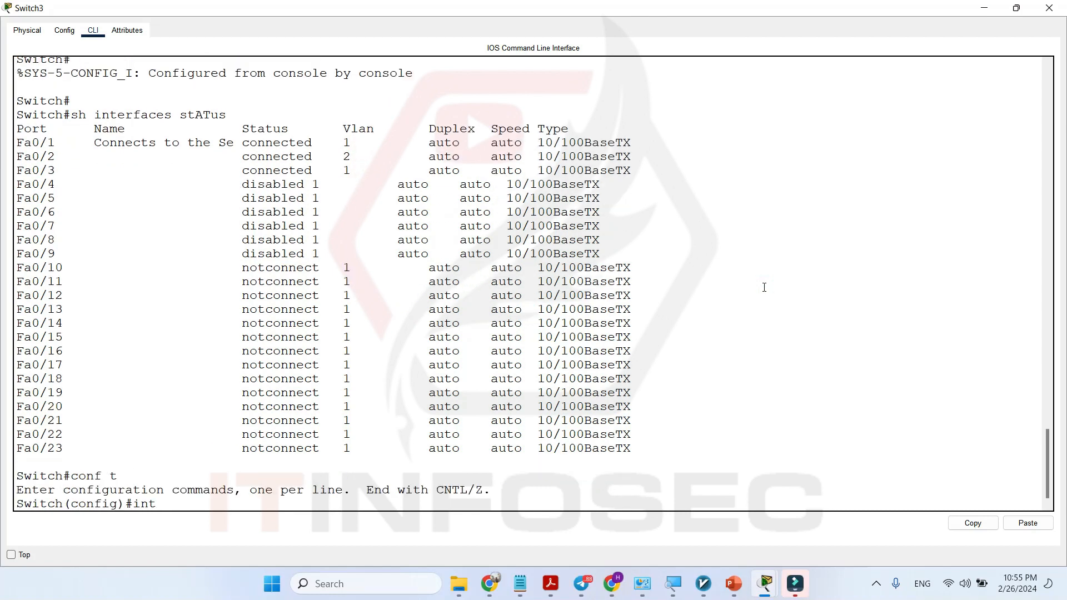
key("Tab")
type("fa")
key("Tab")
type("0/3")
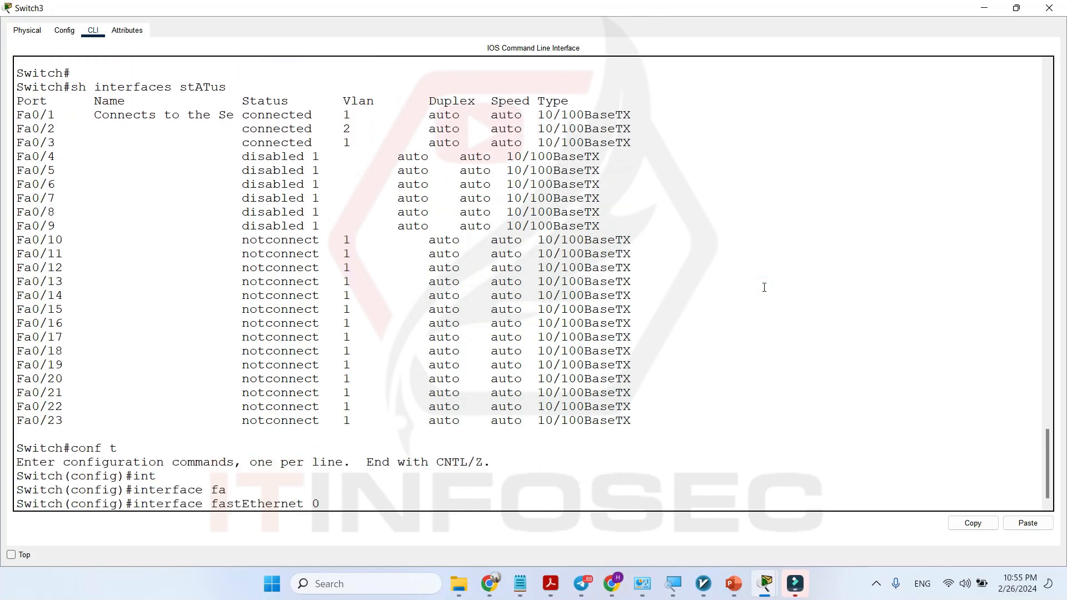
key("Return")
key("Return")
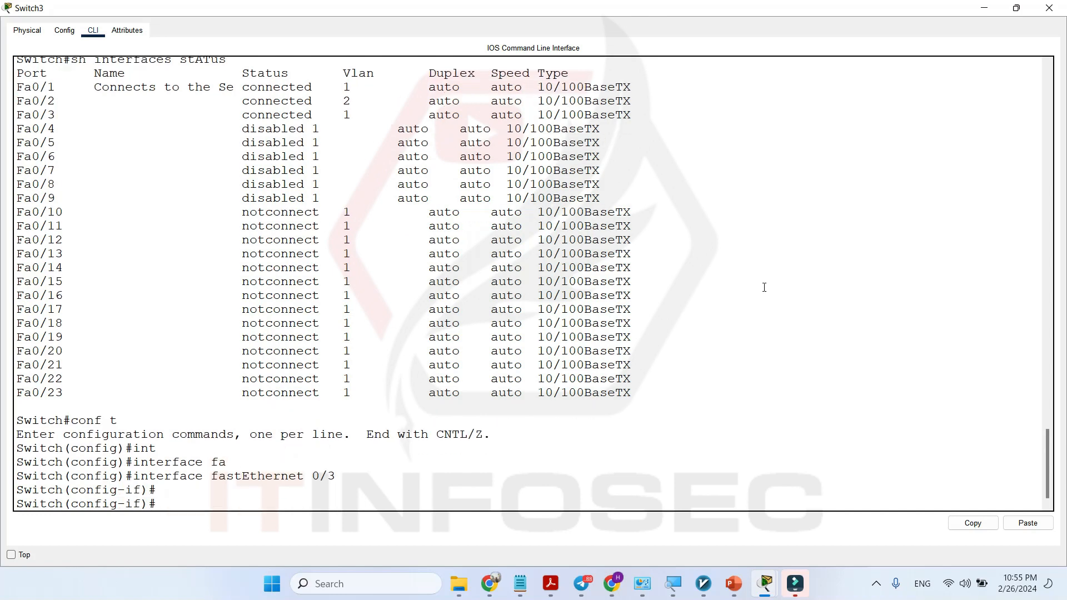
List the available arguments of the speed command and review the 10, 100 and auto options.
type("spee")
key("Tab")
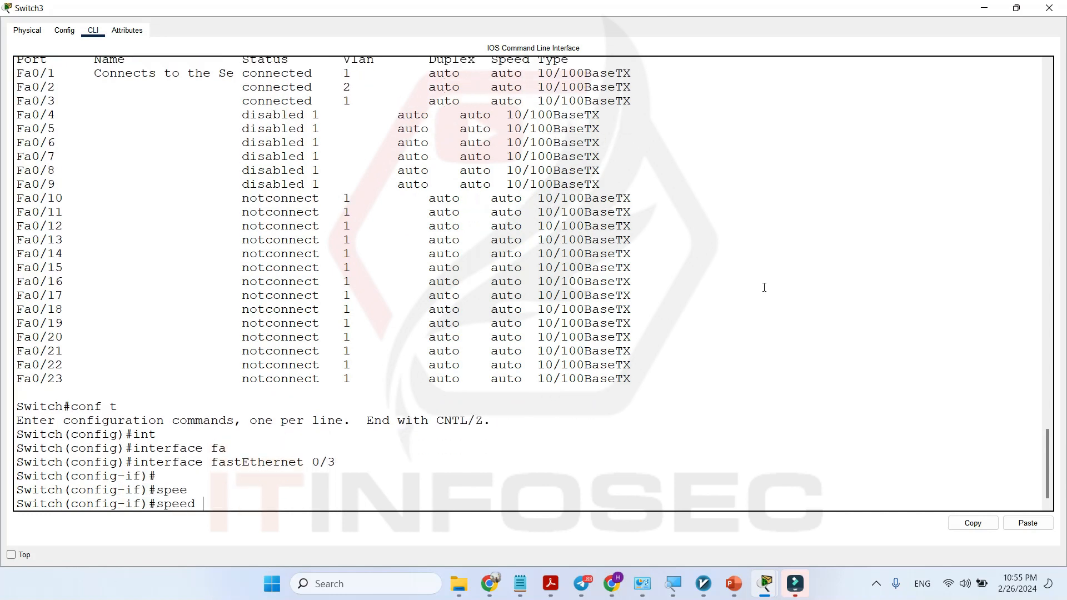
type("?")
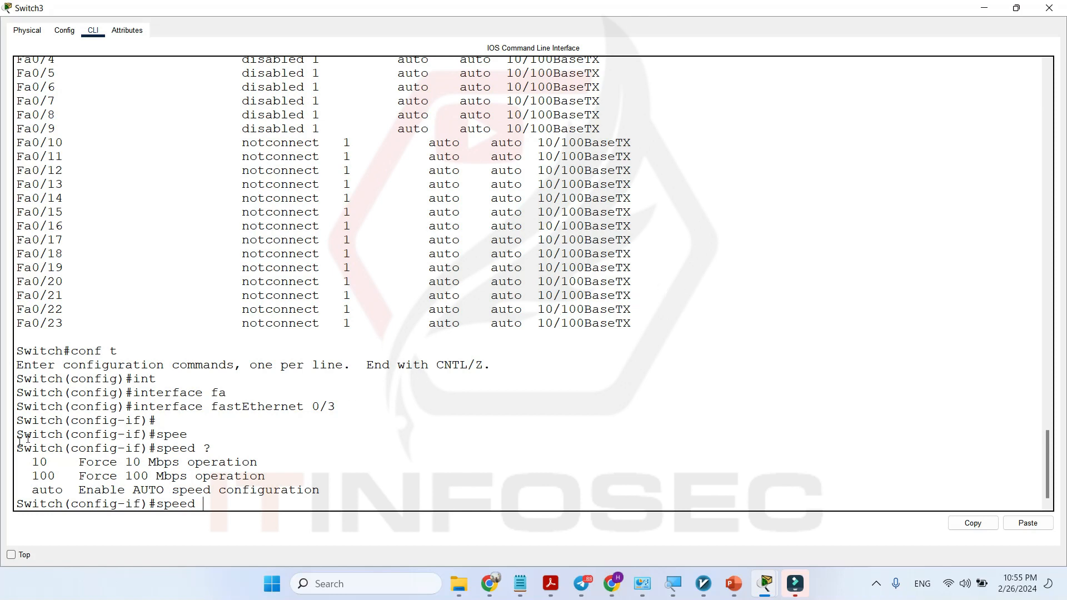
left_click_drag(28, 464, 137, 457)
left_click_drag(30, 476, 109, 476)
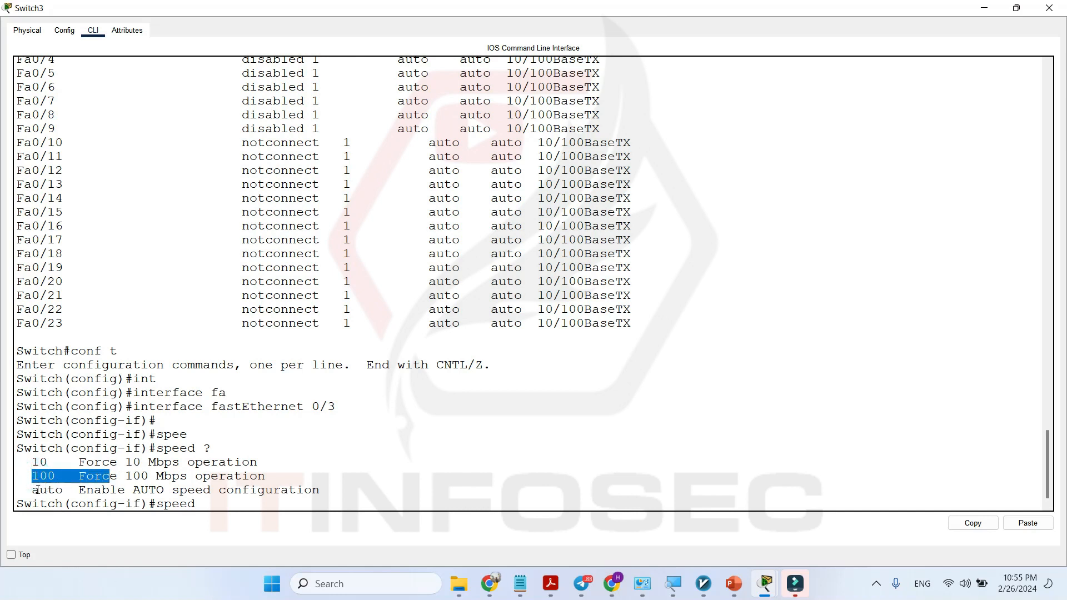
left_click_drag(32, 490, 81, 488)
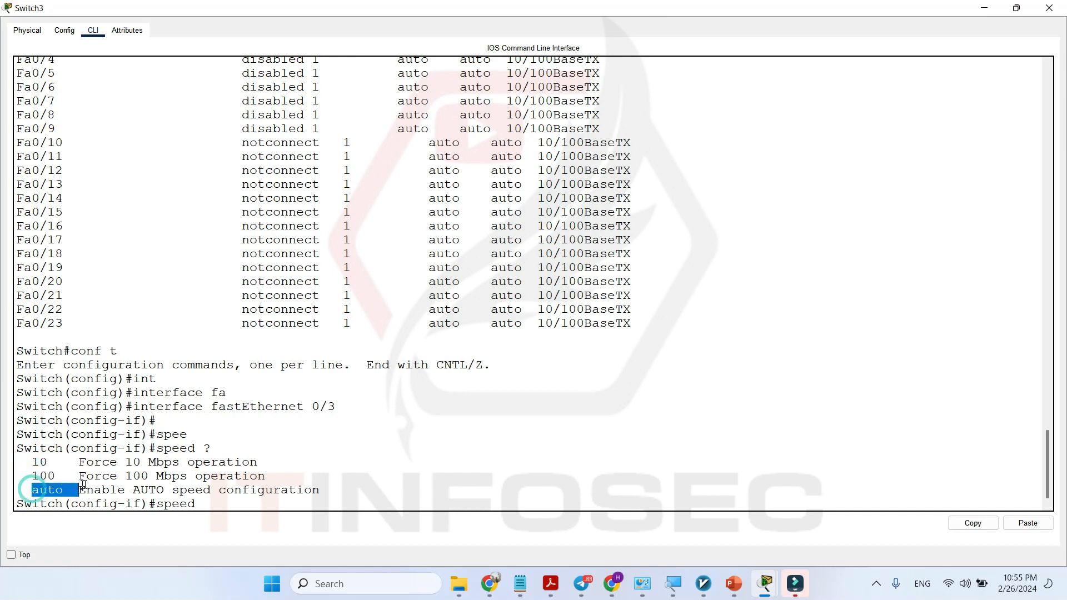
Set the speed of interface fastEthernet 0/3 to auto.
left_click(217, 503)
type("aut")
key("Tab")
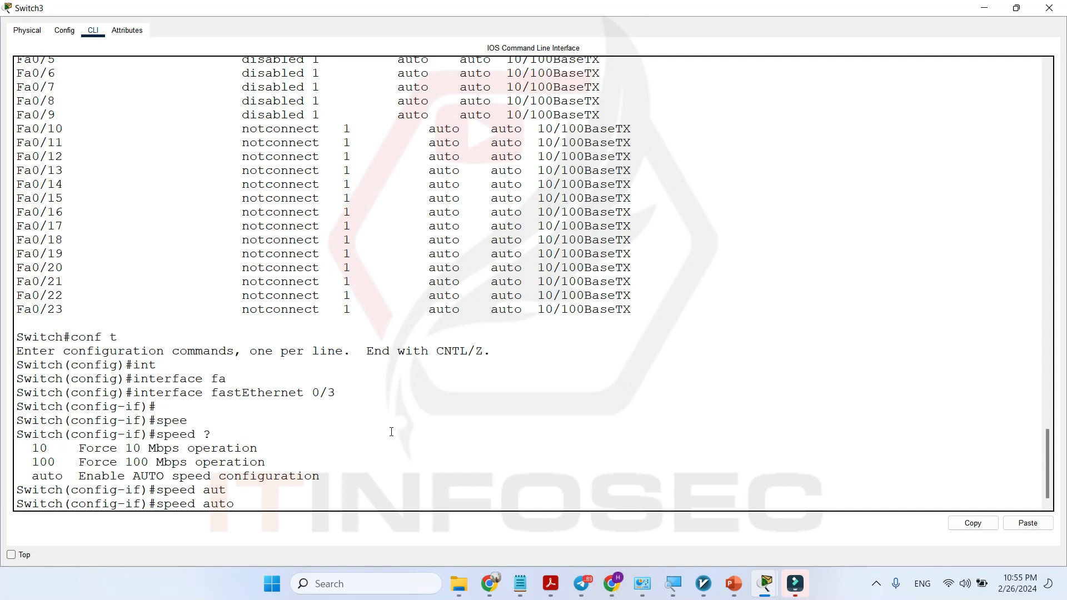
key("Return")
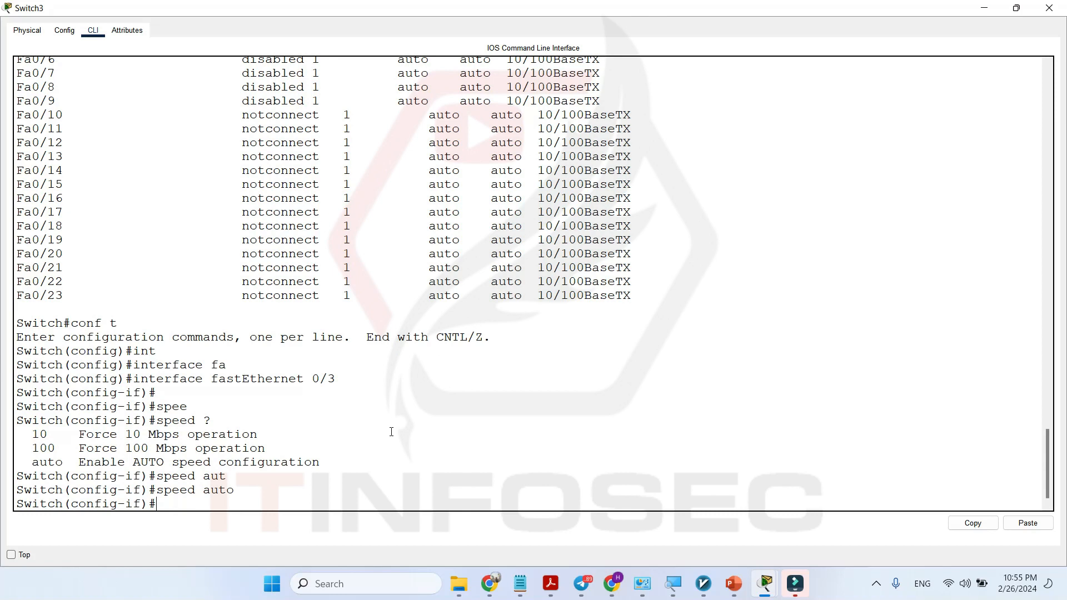